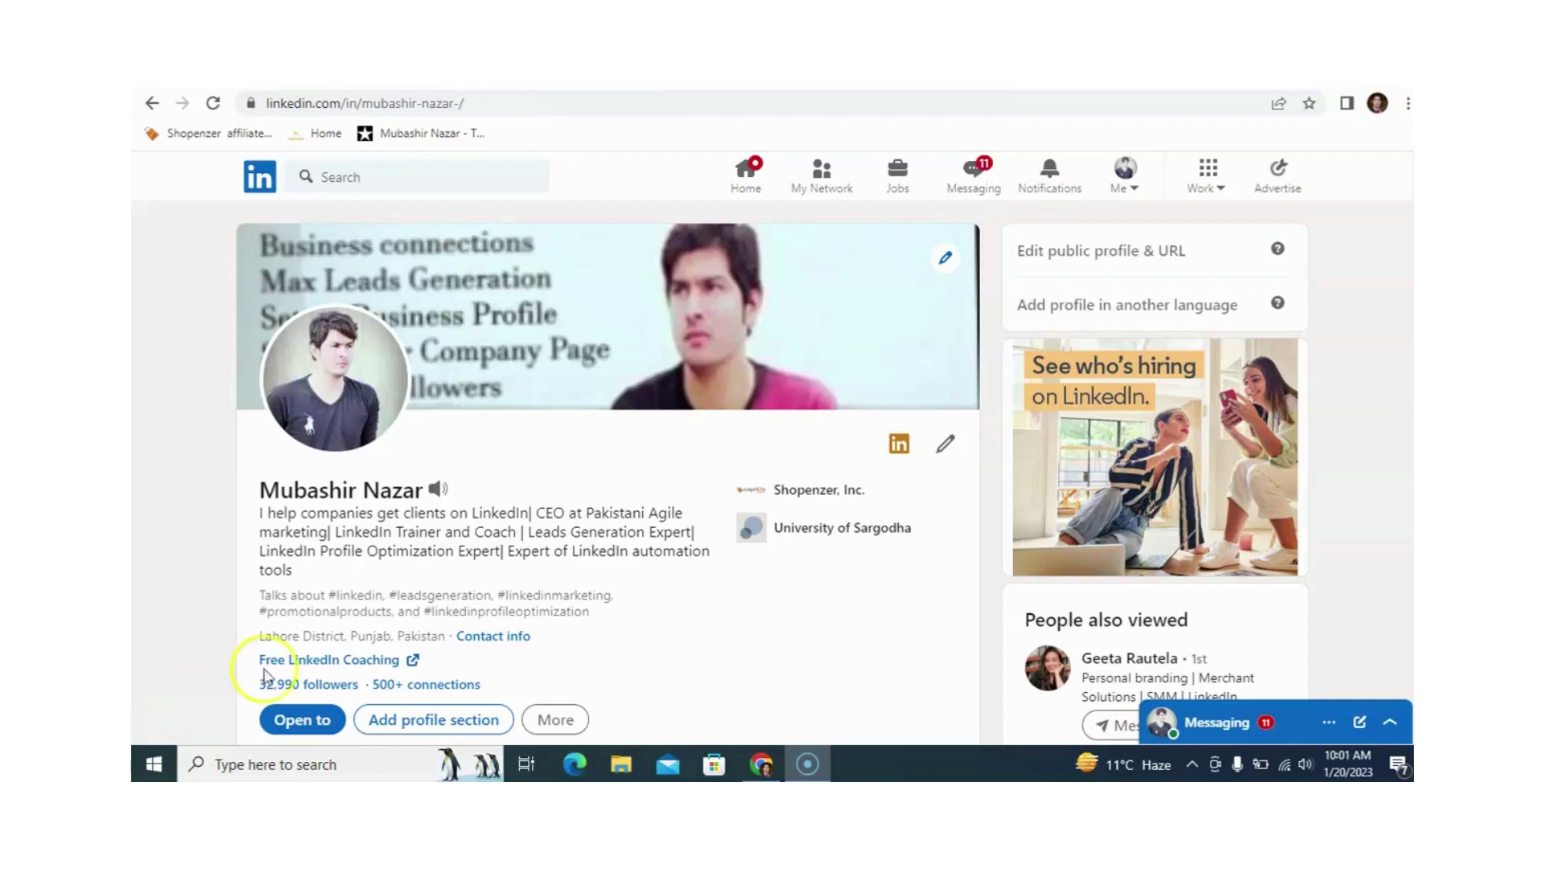
Step: Open the admin view of the Pak Agile LinkedIn company page from the account's managed pages
{"action": "left_click", "coordinate": [1130, 195]}
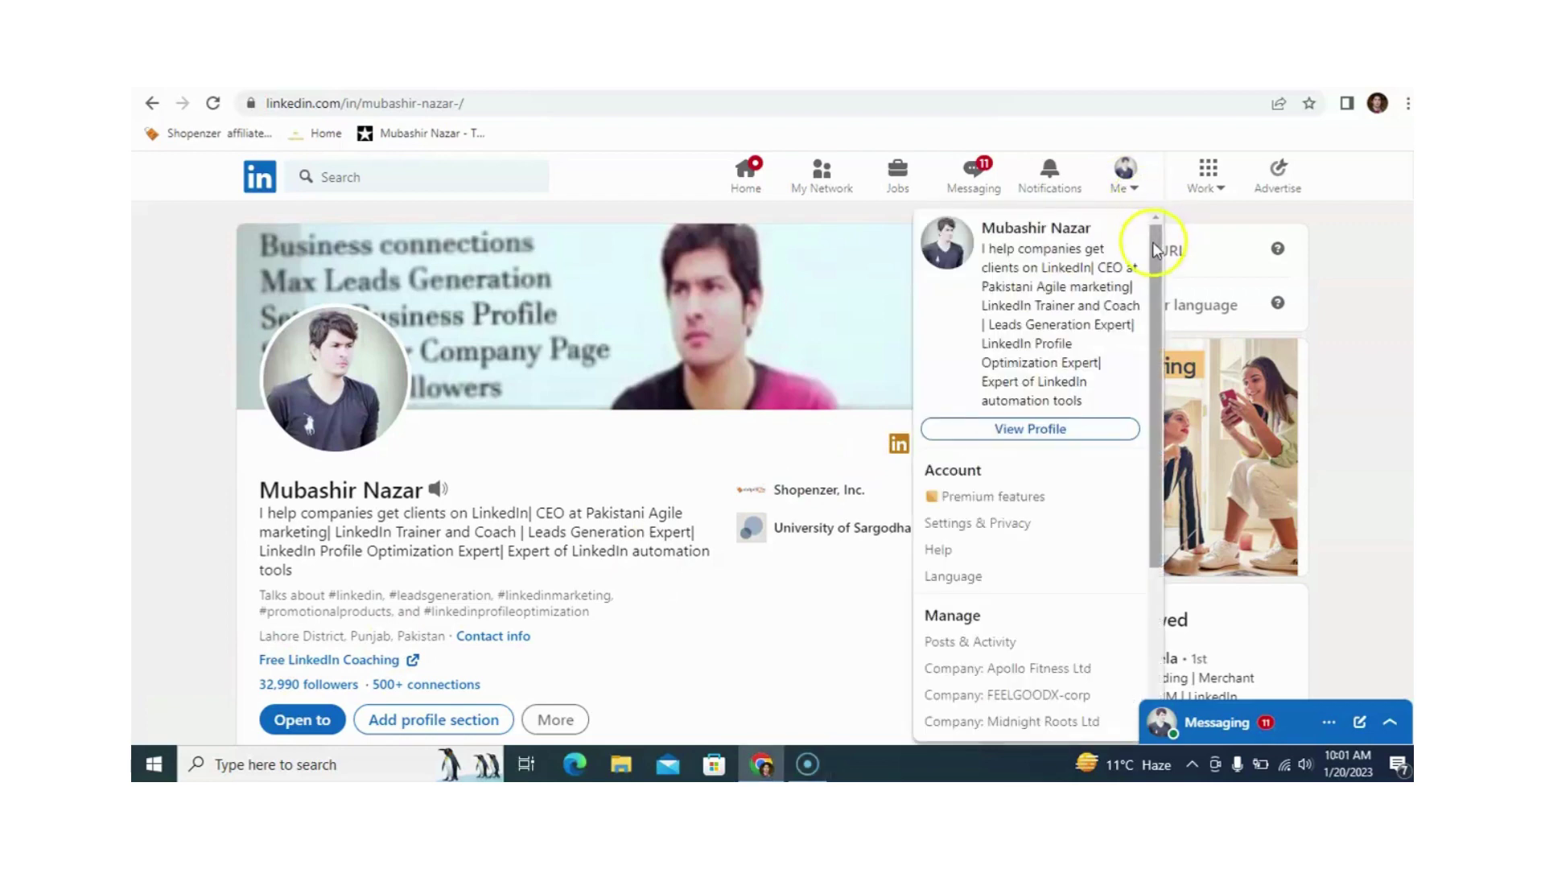
{"action": "left_click_drag", "start_coordinate": [1153, 242], "coordinate": [1159, 335]}
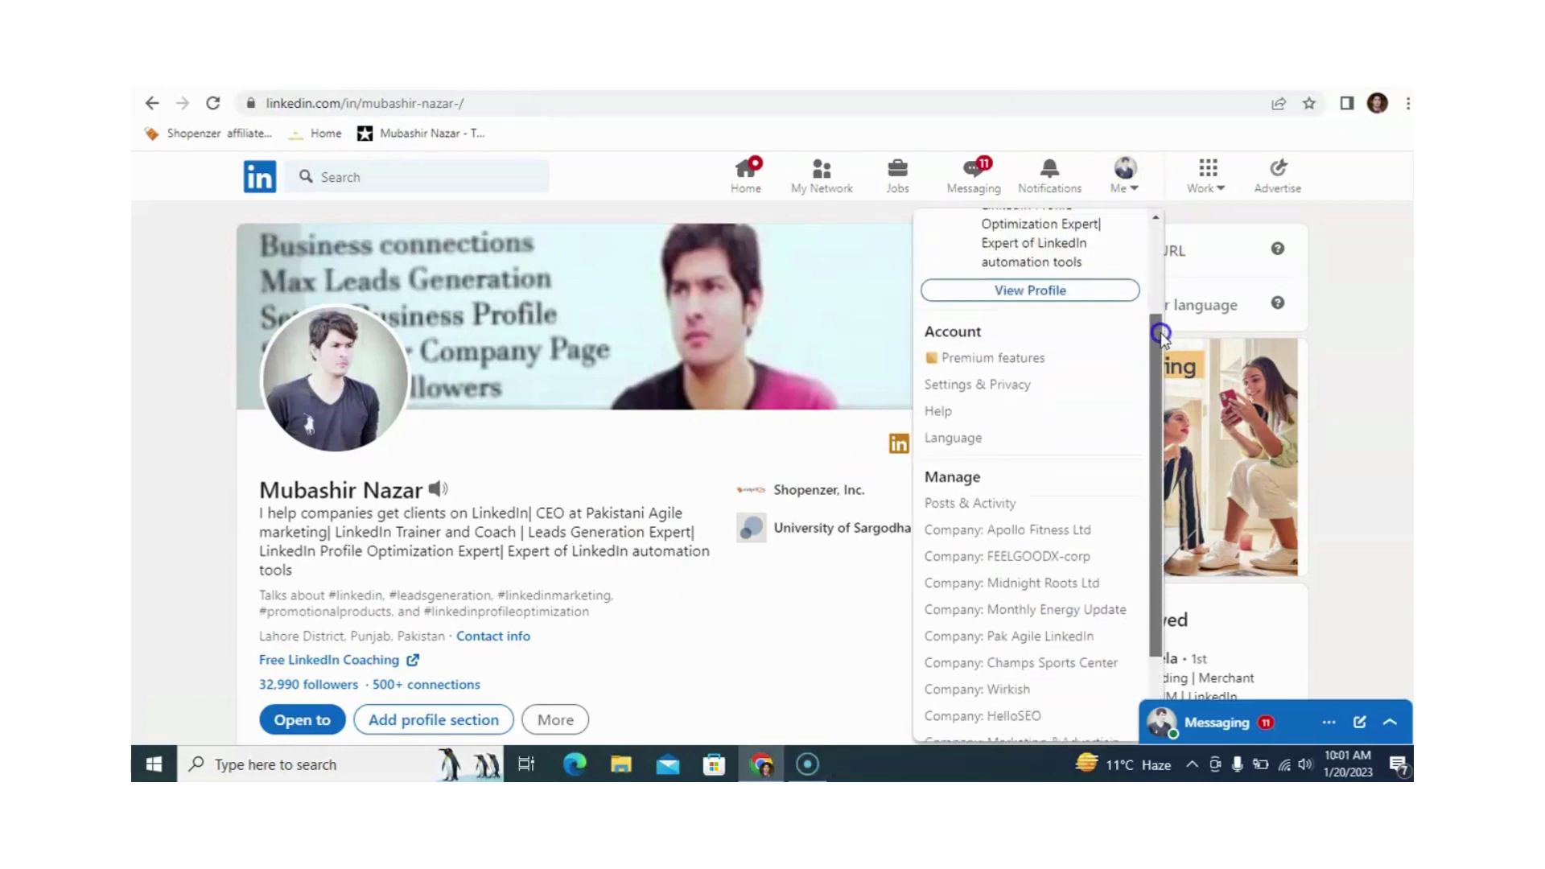
{"action": "left_click", "coordinate": [1020, 642]}
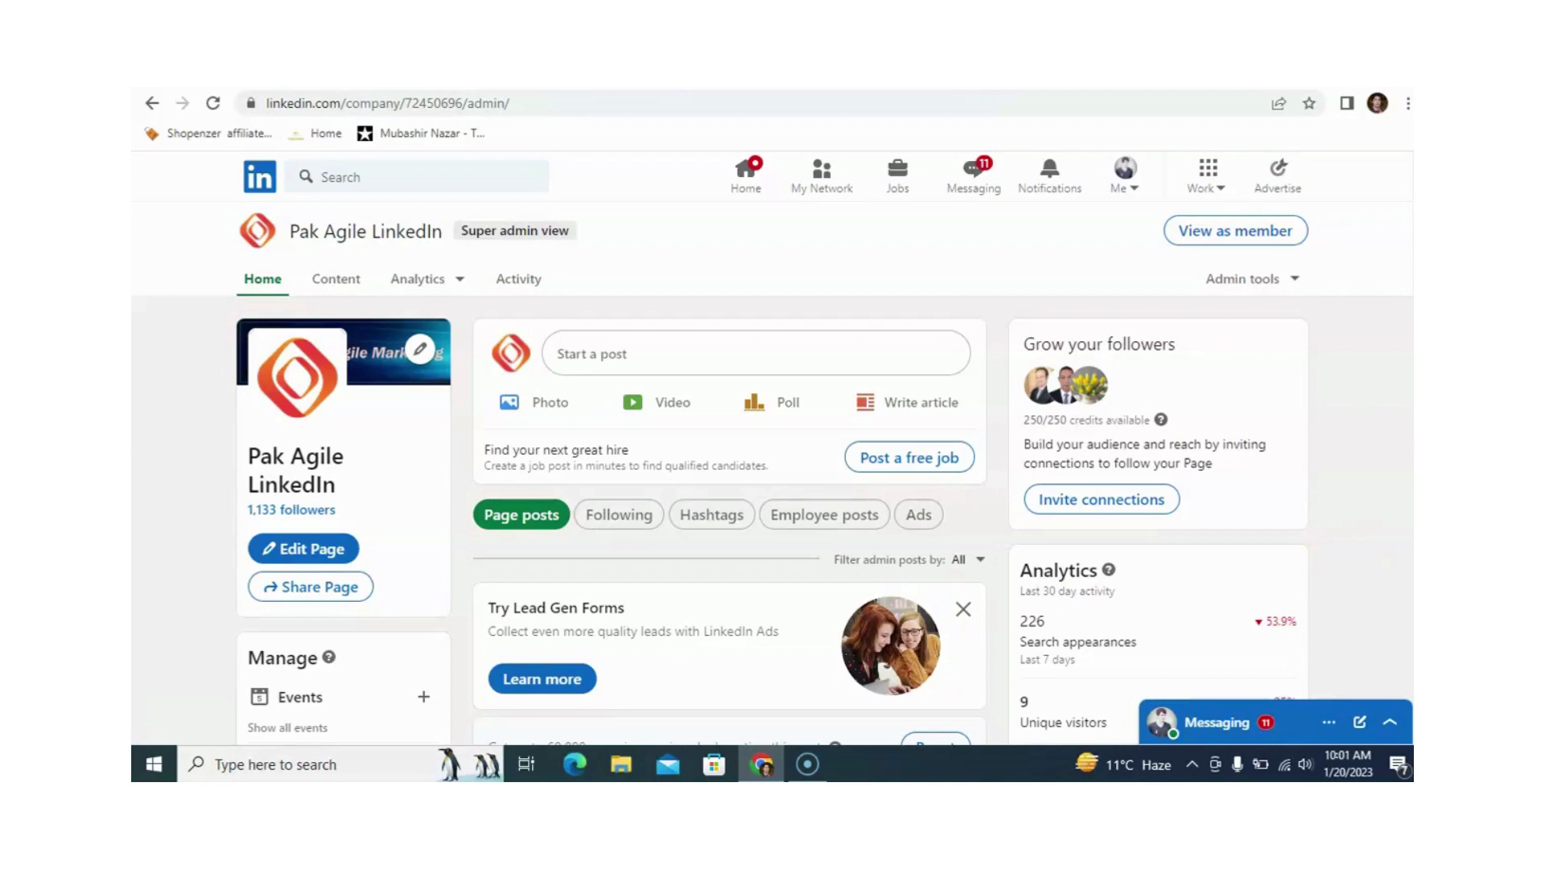
Step: Start boosting the 12/21/2022 page post about using LinkedIn creator mode to get more clients
{"action": "scroll", "coordinate": [1409, 366], "scroll_direction": "down", "scroll_amount": 6}
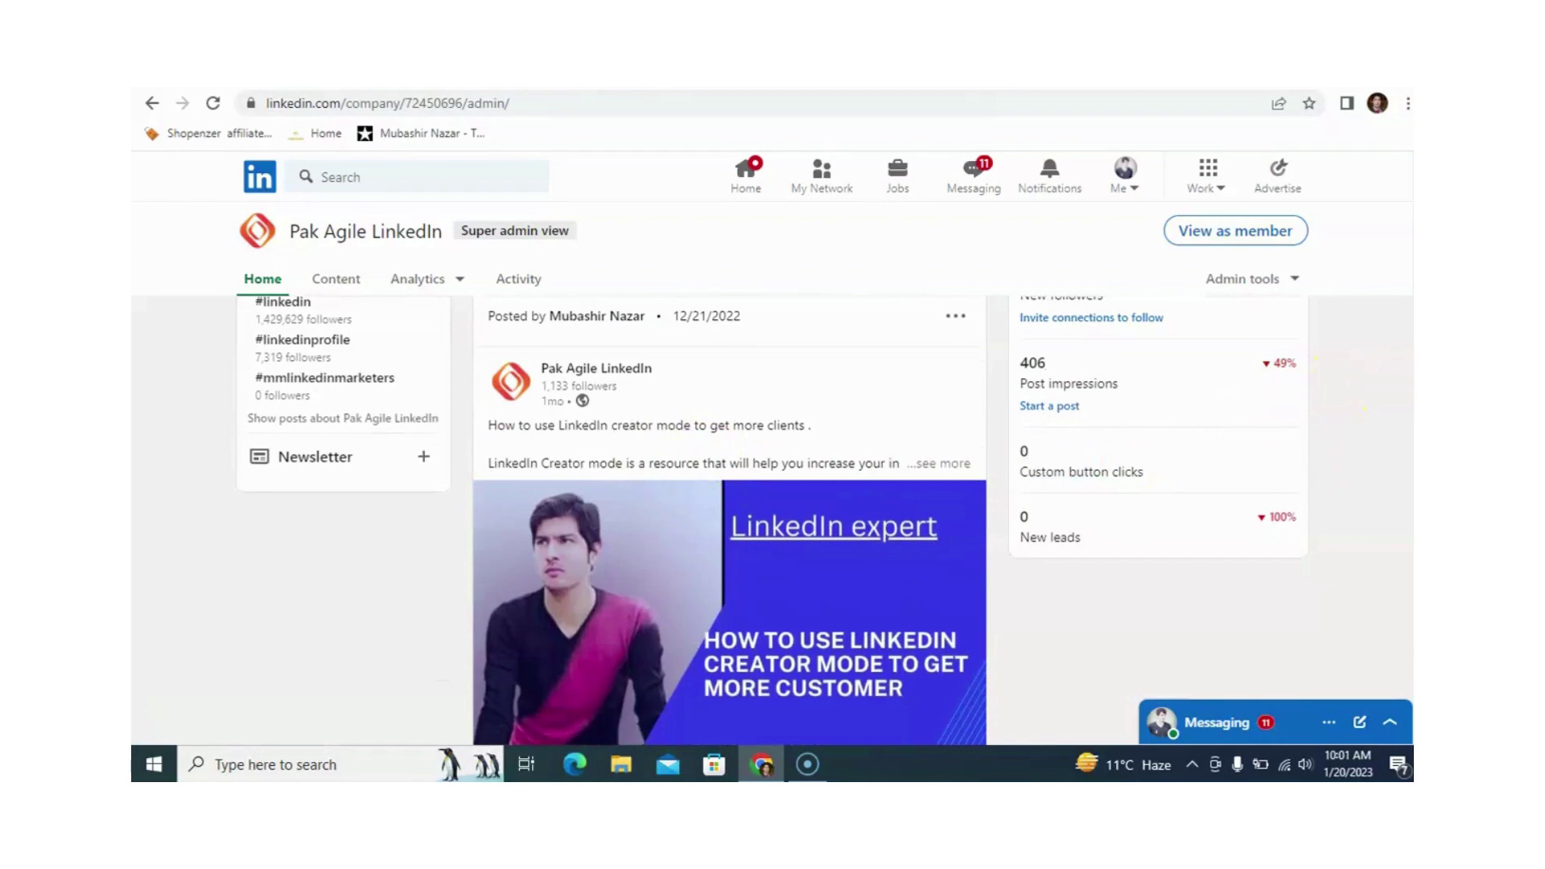
{"action": "scroll", "coordinate": [772, 520], "scroll_direction": "up", "scroll_amount": 2}
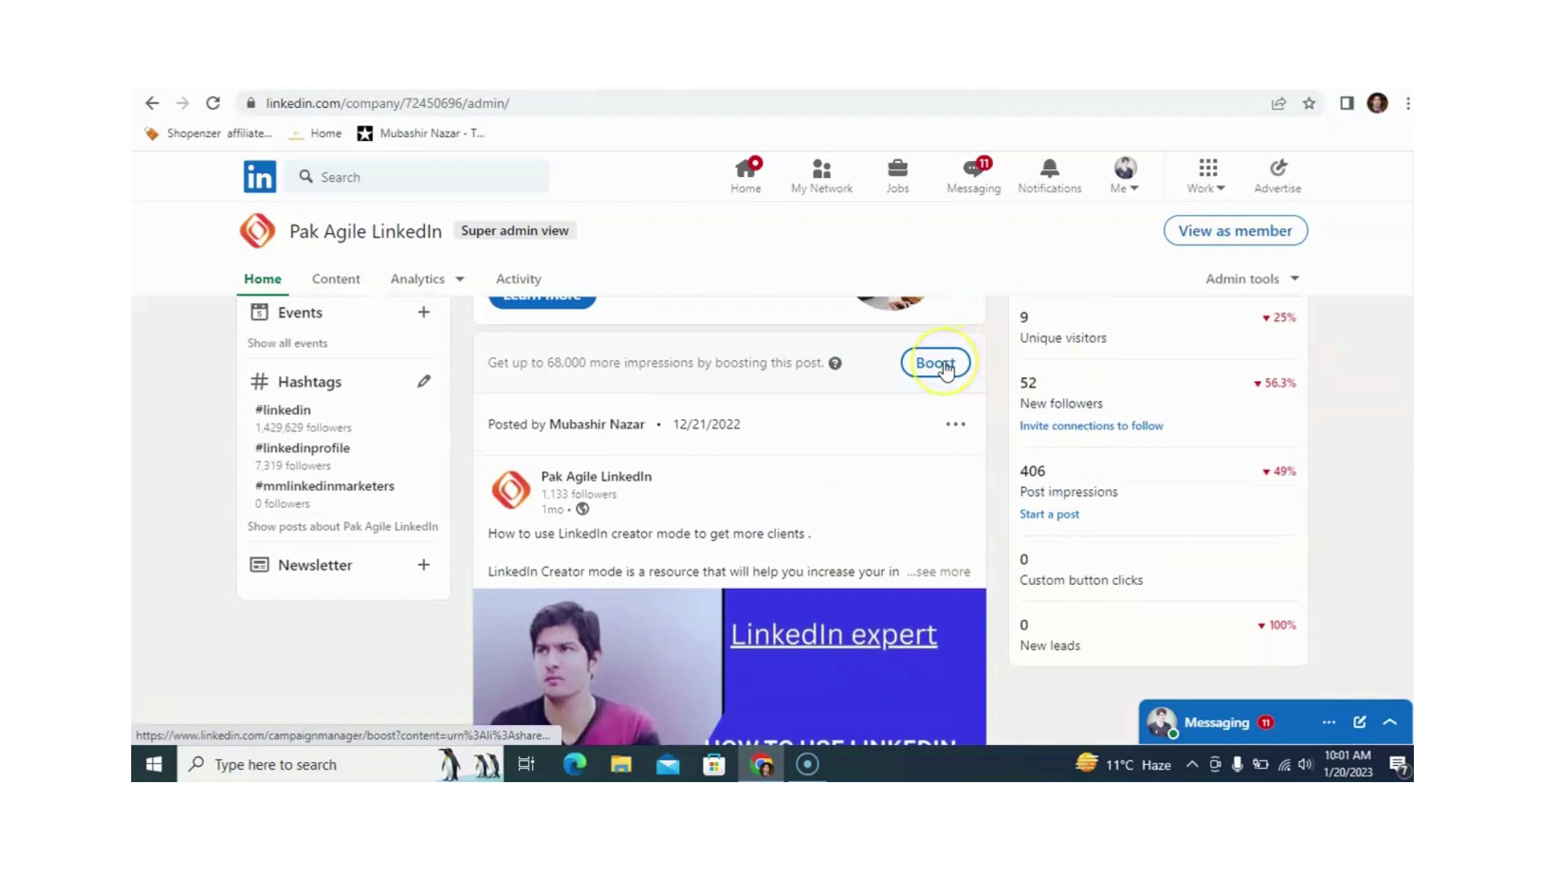
{"action": "scroll", "coordinate": [945, 369], "scroll_direction": "up", "scroll_amount": 3}
{"action": "scroll", "coordinate": [947, 371], "scroll_direction": "down", "scroll_amount": 2}
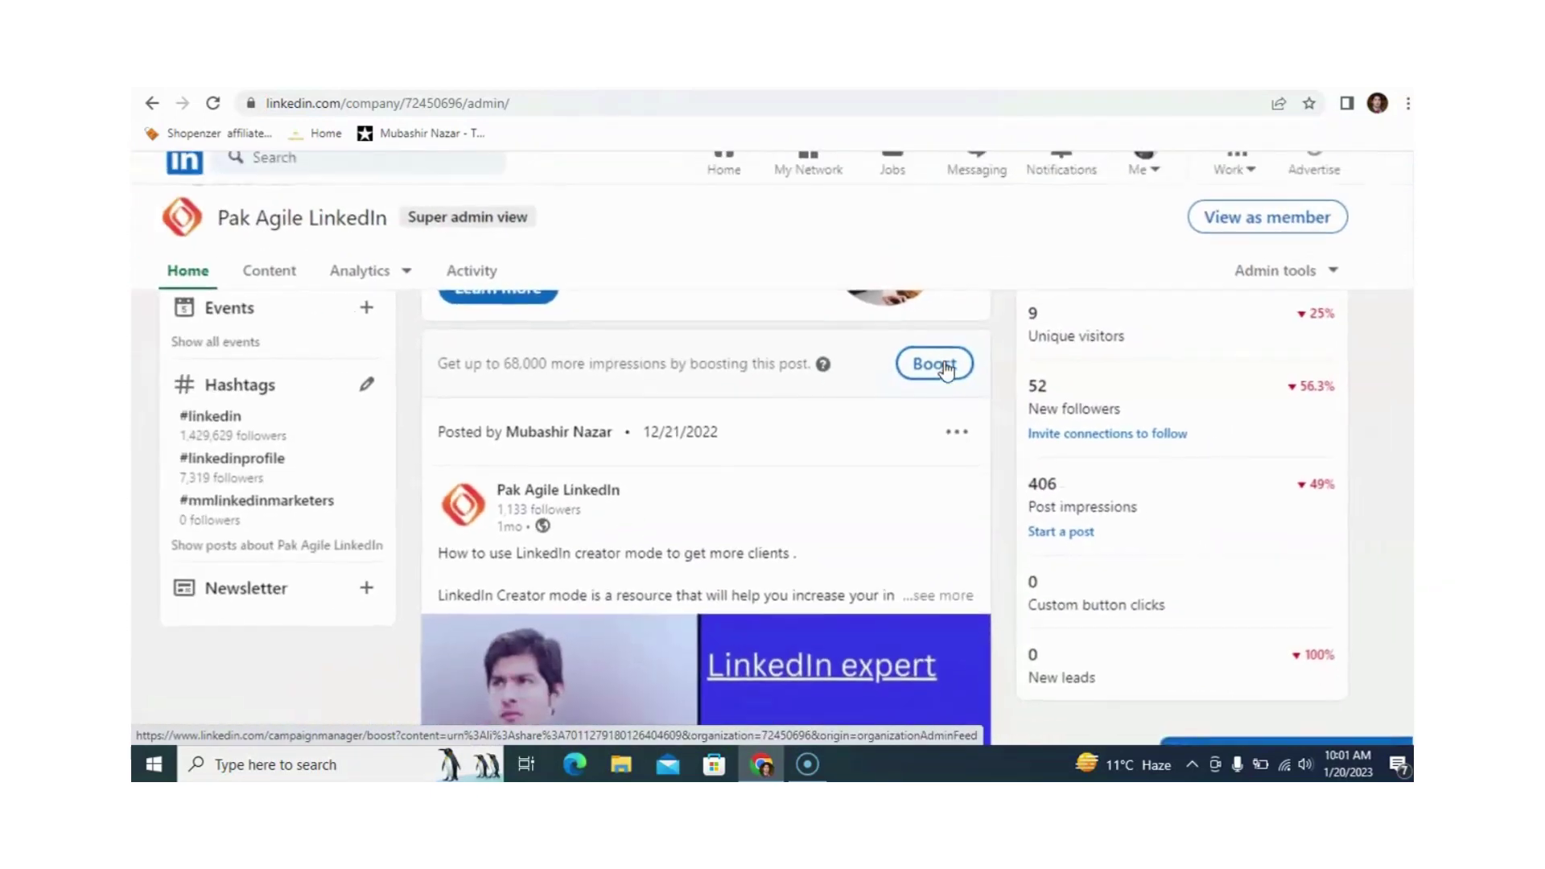
{"action": "left_click", "coordinate": [946, 368]}
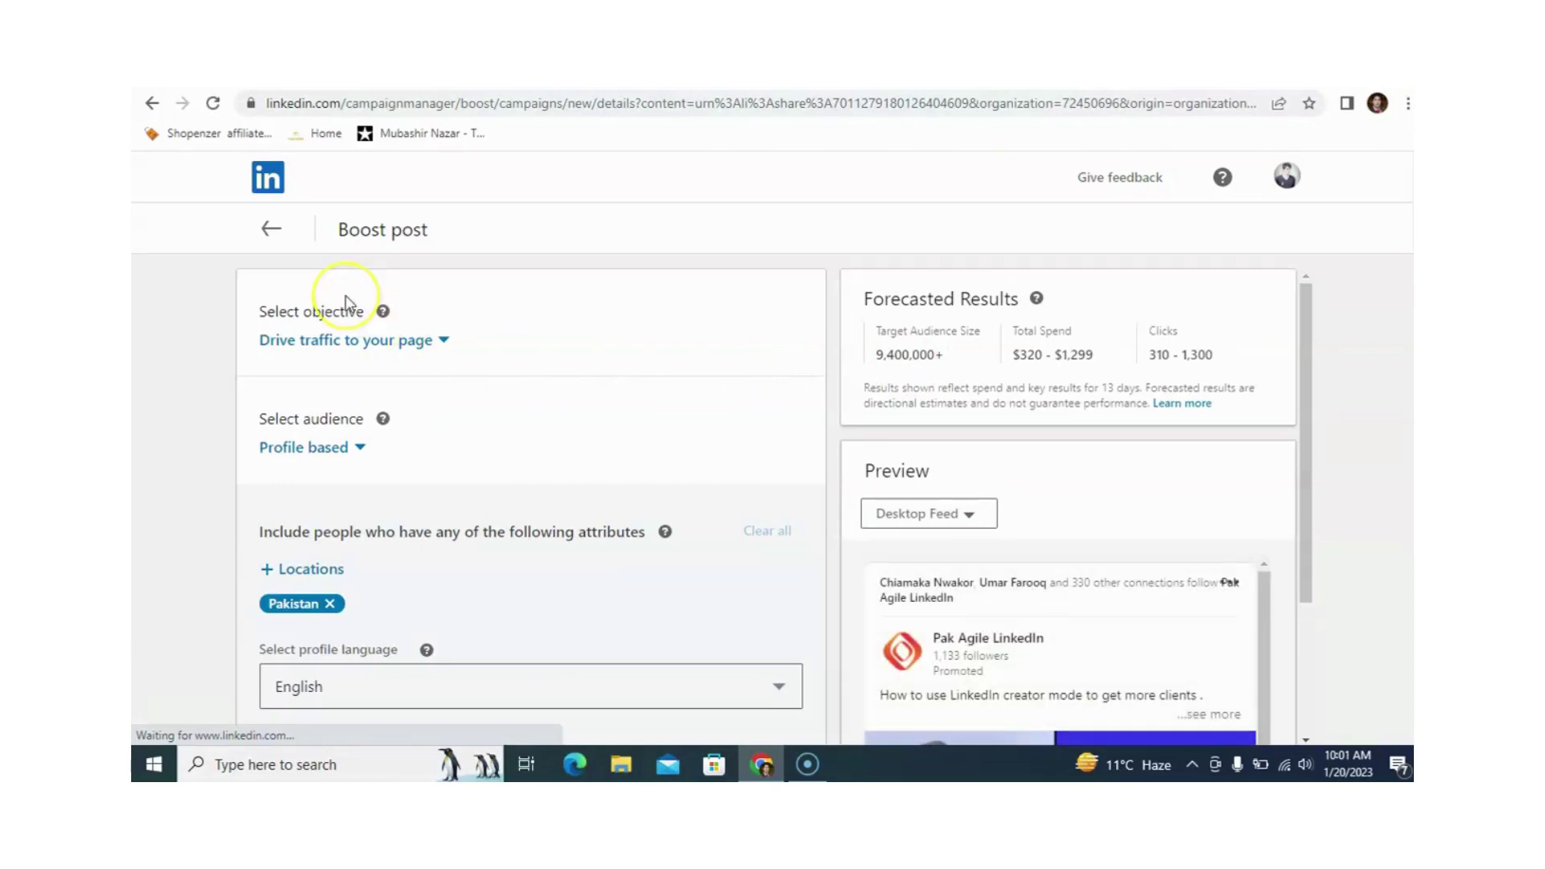
Step: Set the boost objective to Increase awareness of your post
{"action": "scroll", "coordinate": [346, 302], "scroll_direction": "up", "scroll_amount": 5}
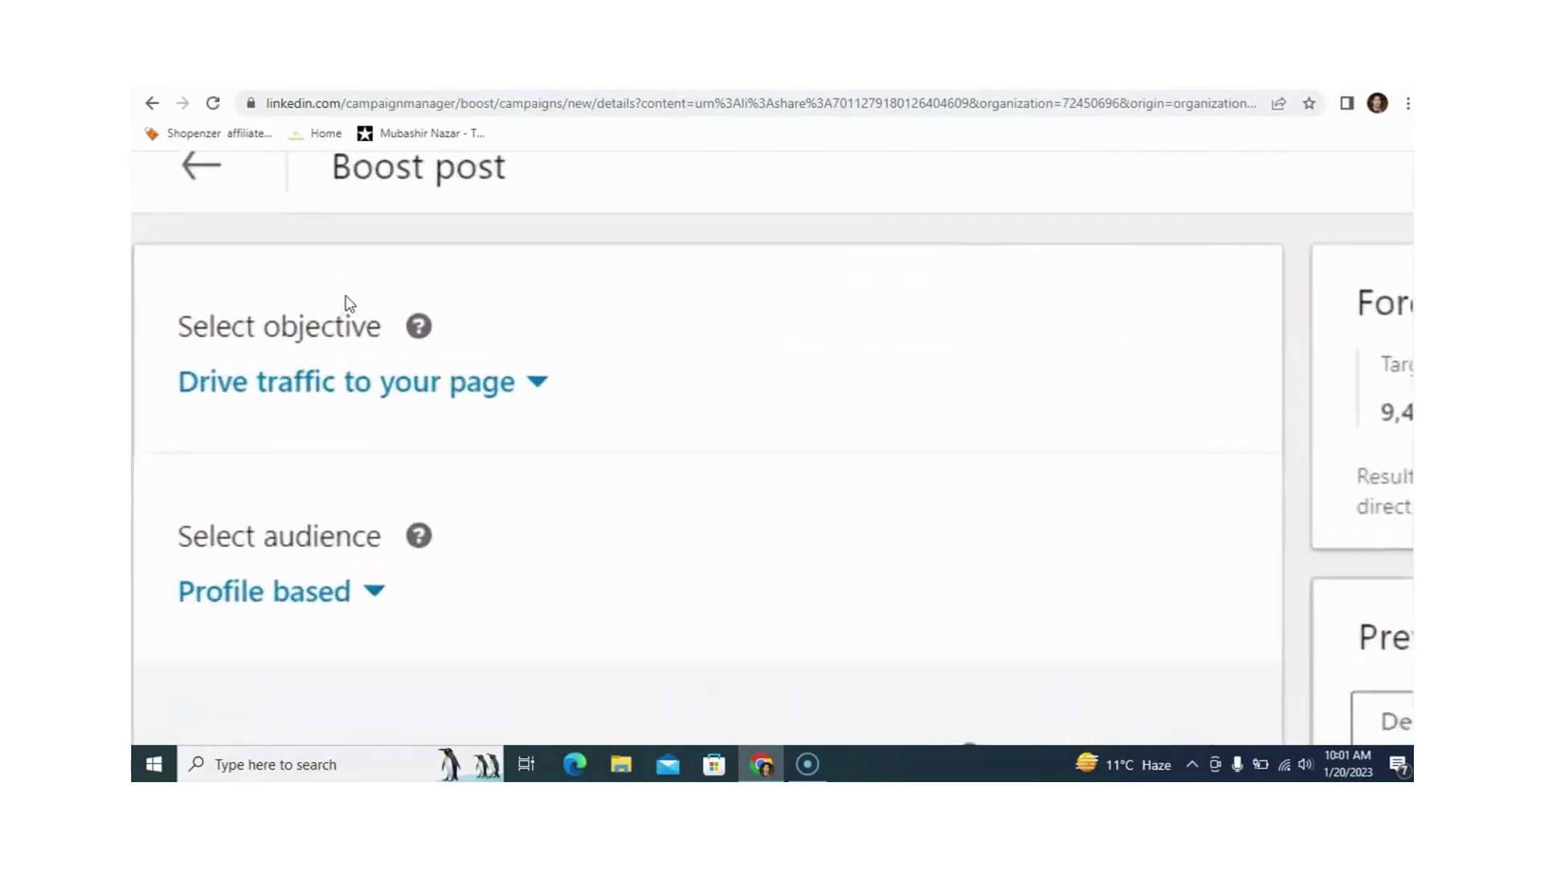
{"action": "scroll", "coordinate": [346, 303], "scroll_direction": "down", "scroll_amount": 5}
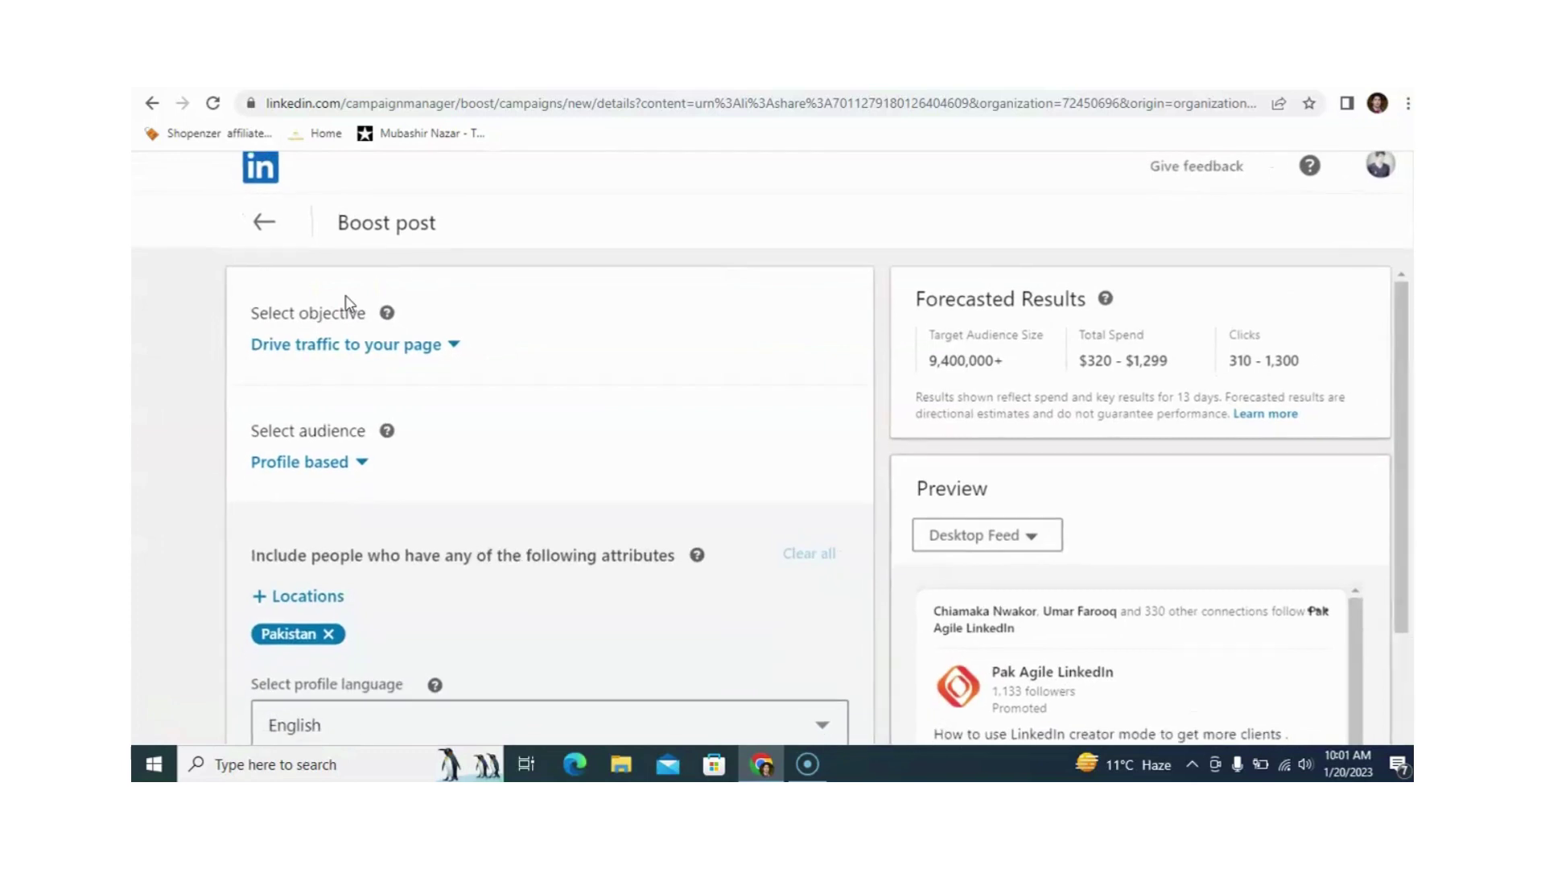
{"action": "left_click", "coordinate": [454, 345]}
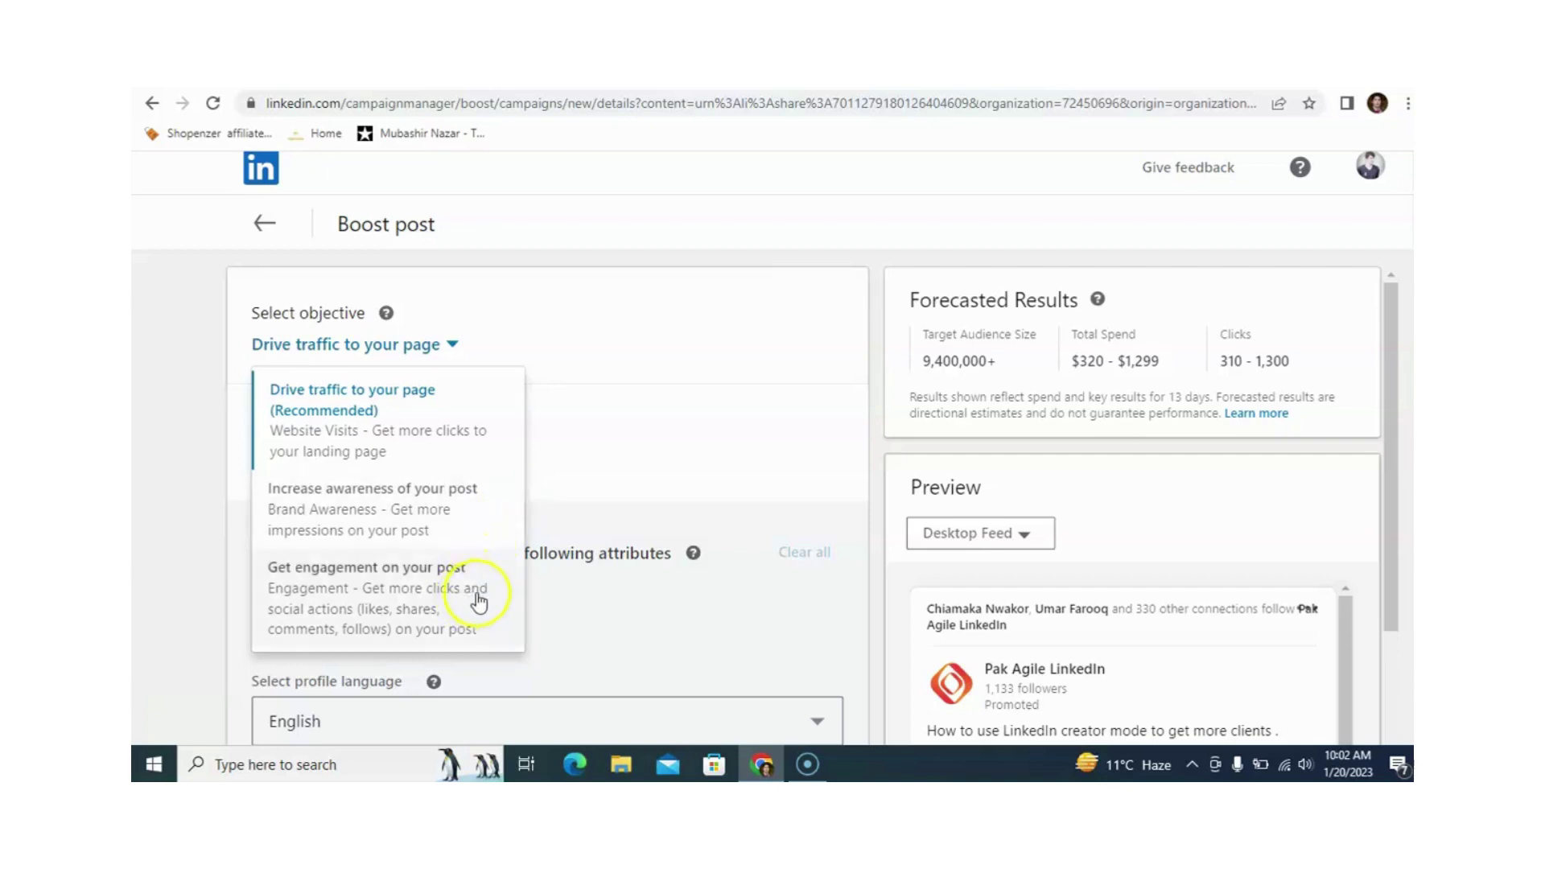
{"action": "left_click", "coordinate": [477, 523]}
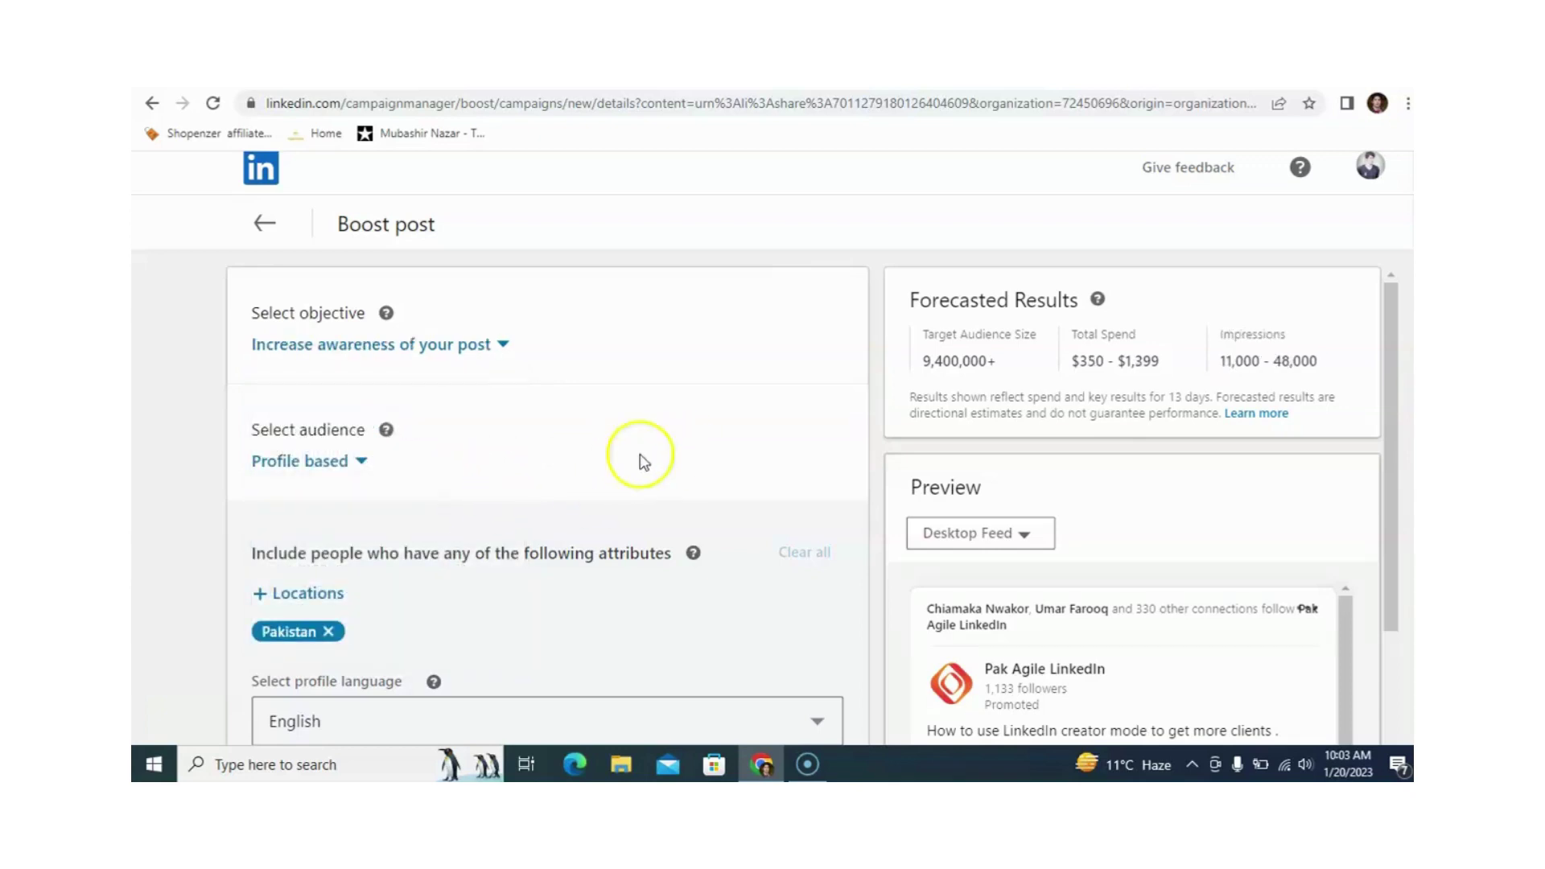
Step: Review the audience type options and keep the audience as Profile based
{"action": "left_click", "coordinate": [363, 470]}
{"action": "scroll", "coordinate": [373, 438], "scroll_direction": "up", "scroll_amount": 3}
{"action": "scroll", "coordinate": [372, 441], "scroll_direction": "down", "scroll_amount": 3}
{"action": "left_click", "coordinate": [358, 465]}
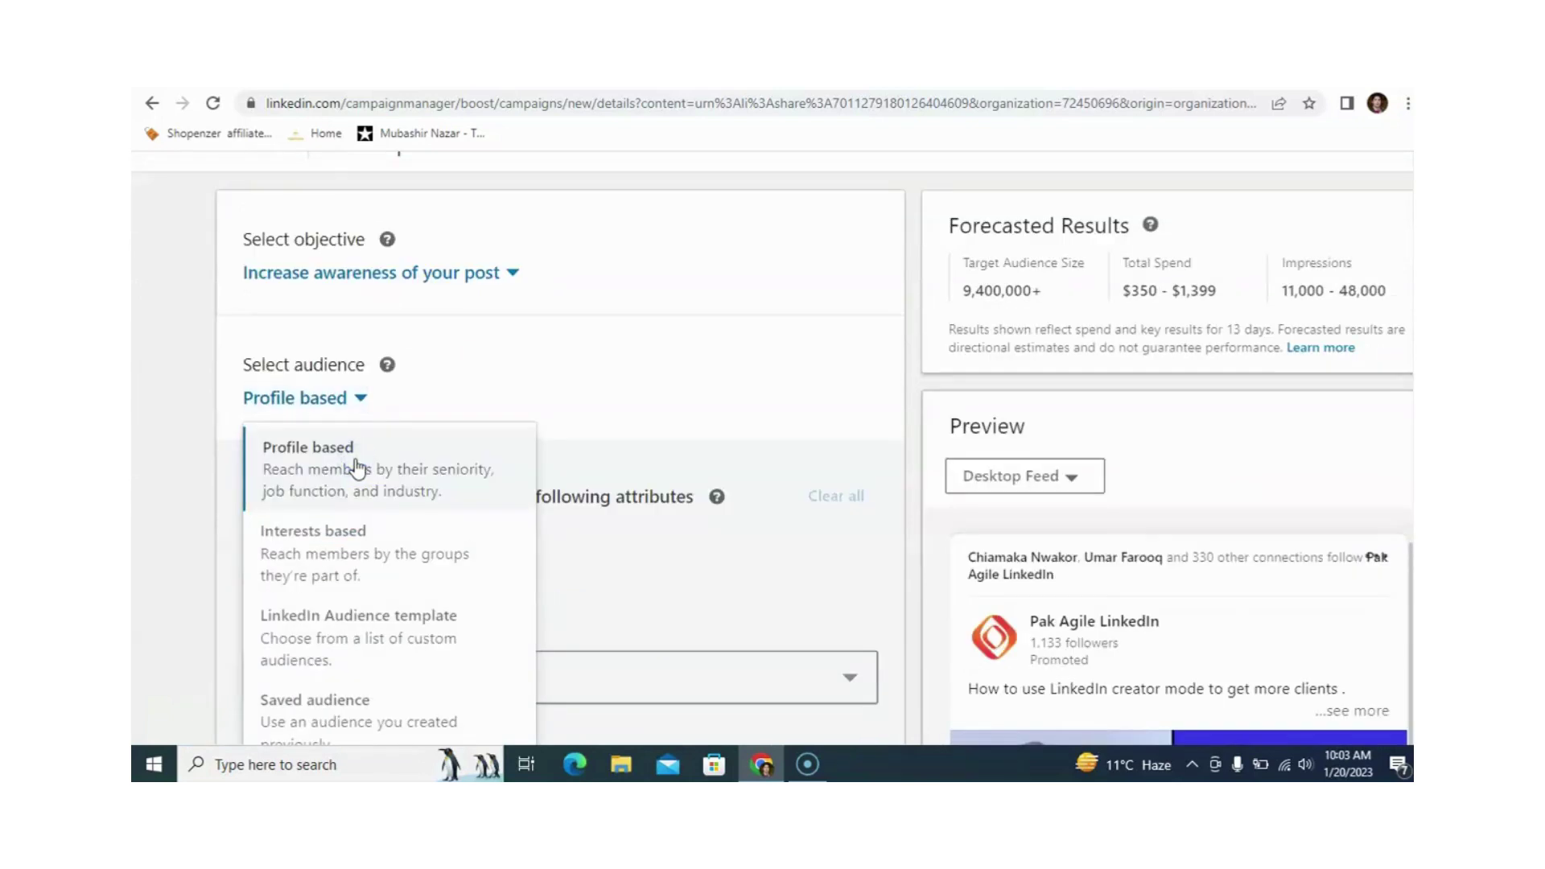
{"action": "left_click", "coordinate": [413, 533]}
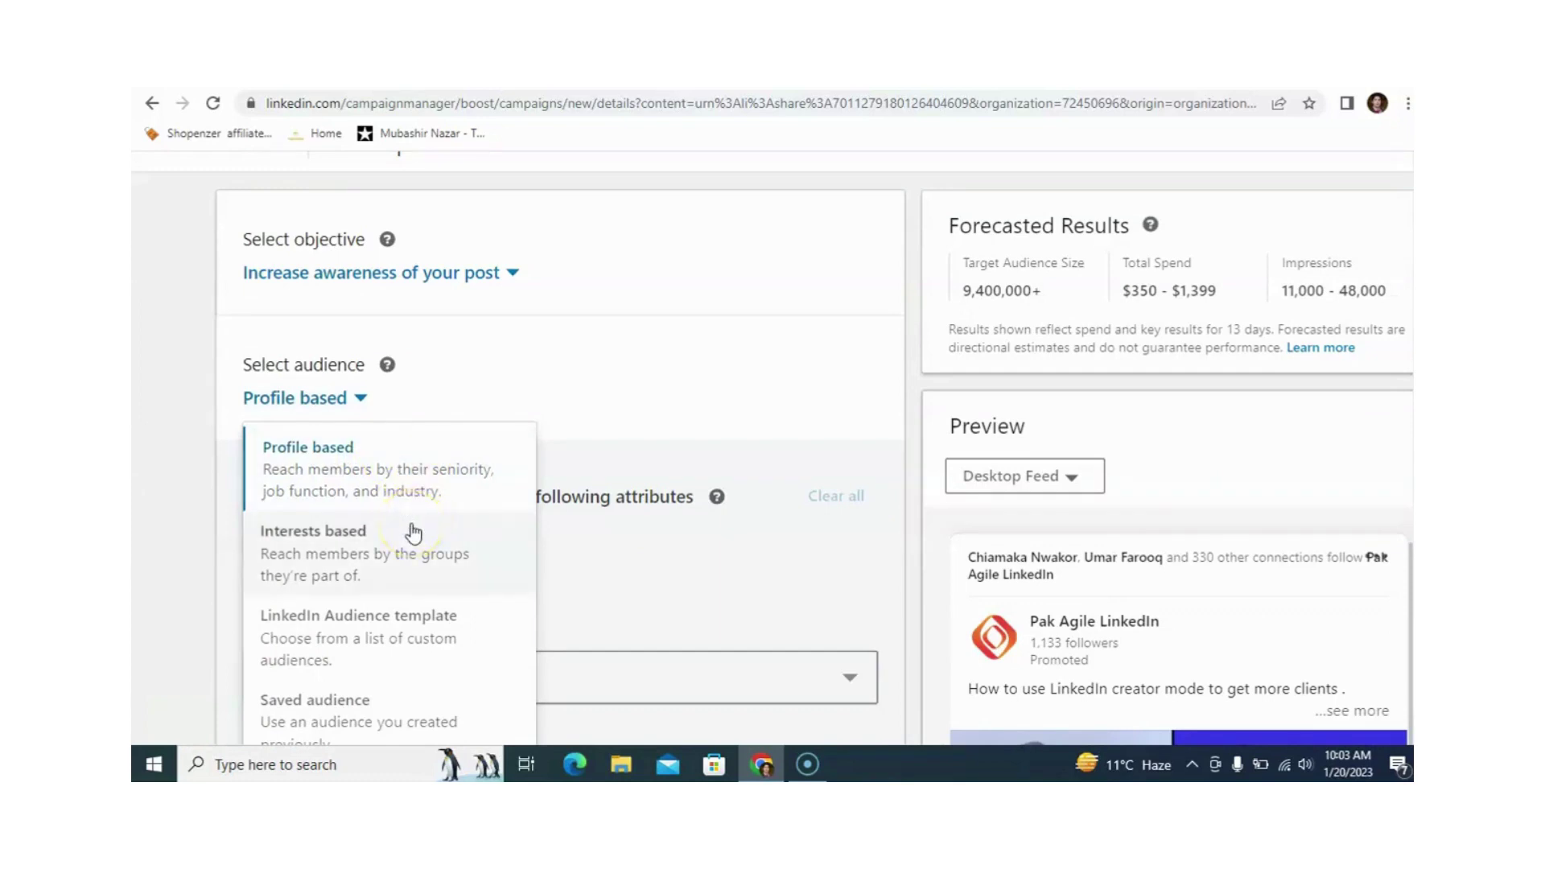
{"action": "left_click", "coordinate": [486, 534]}
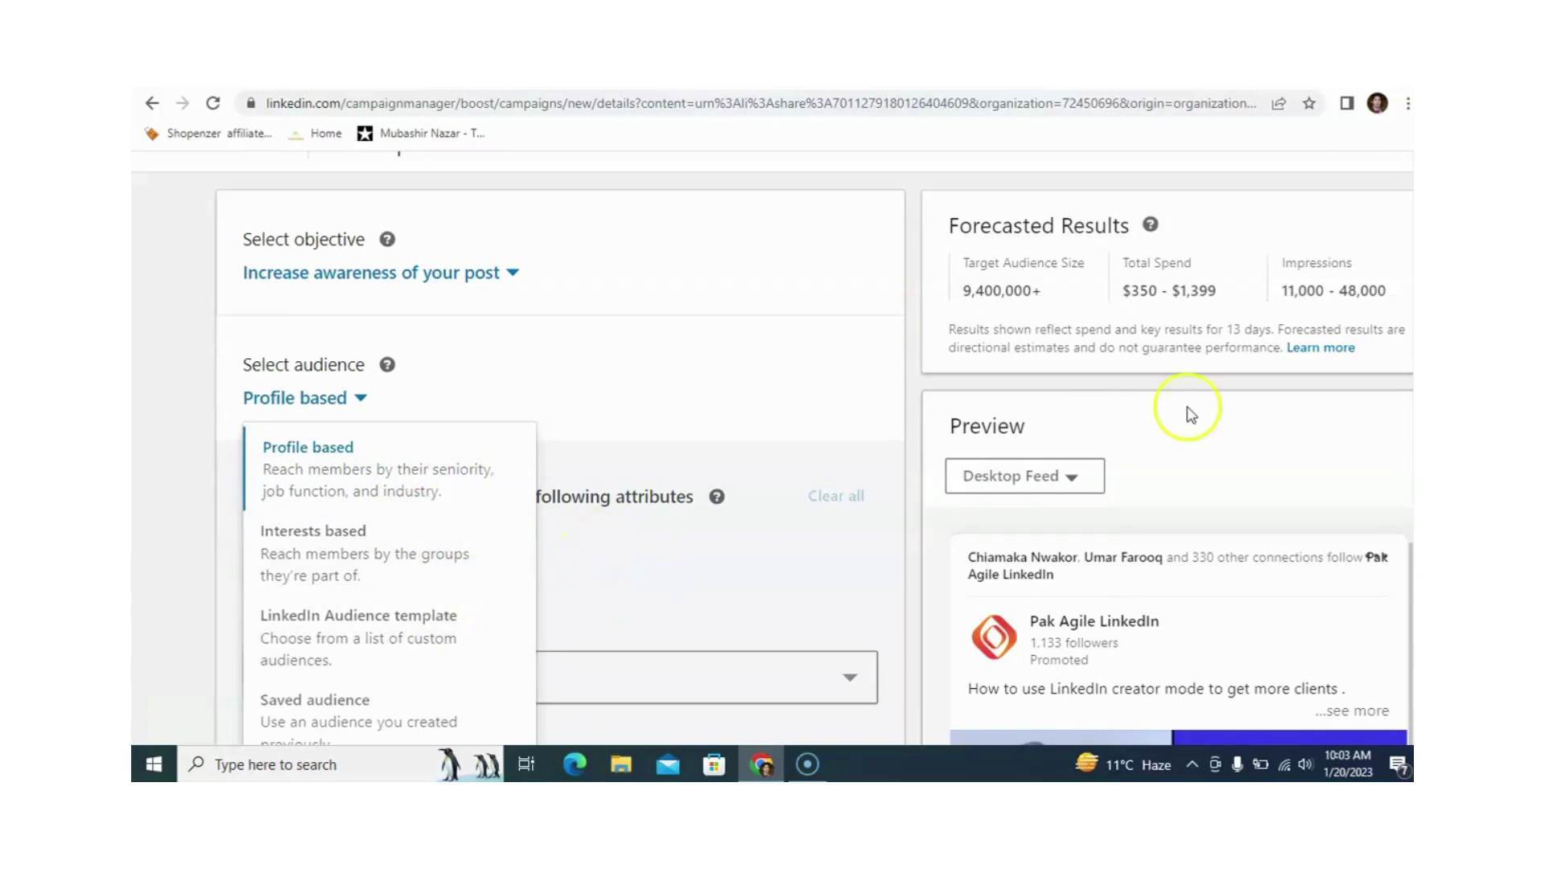
{"action": "scroll", "coordinate": [934, 403], "scroll_direction": "down", "scroll_amount": 2}
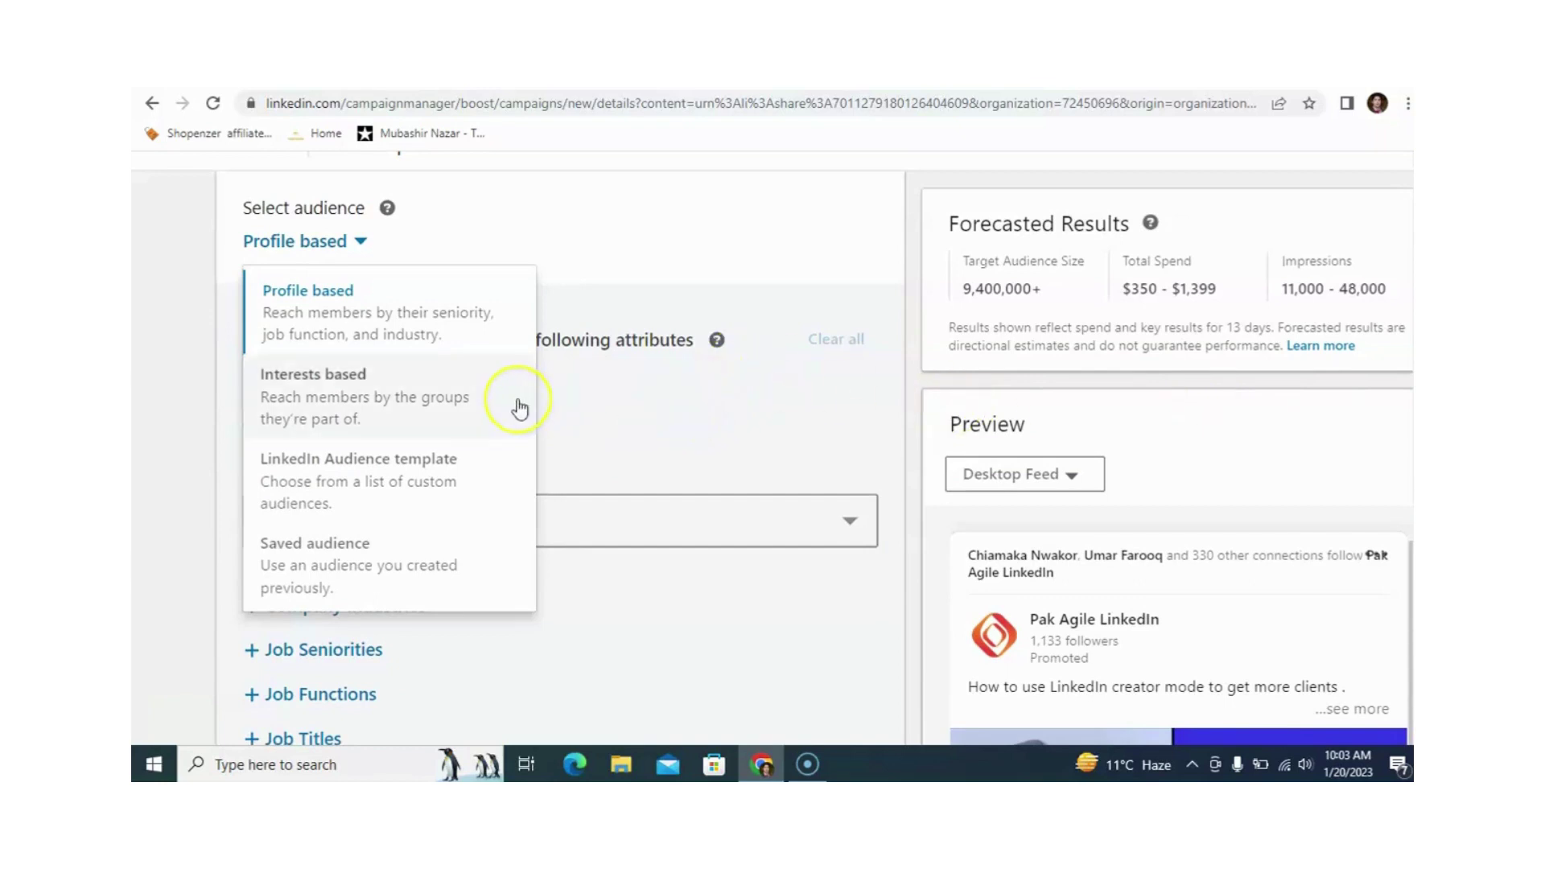
{"action": "left_click", "coordinate": [441, 354]}
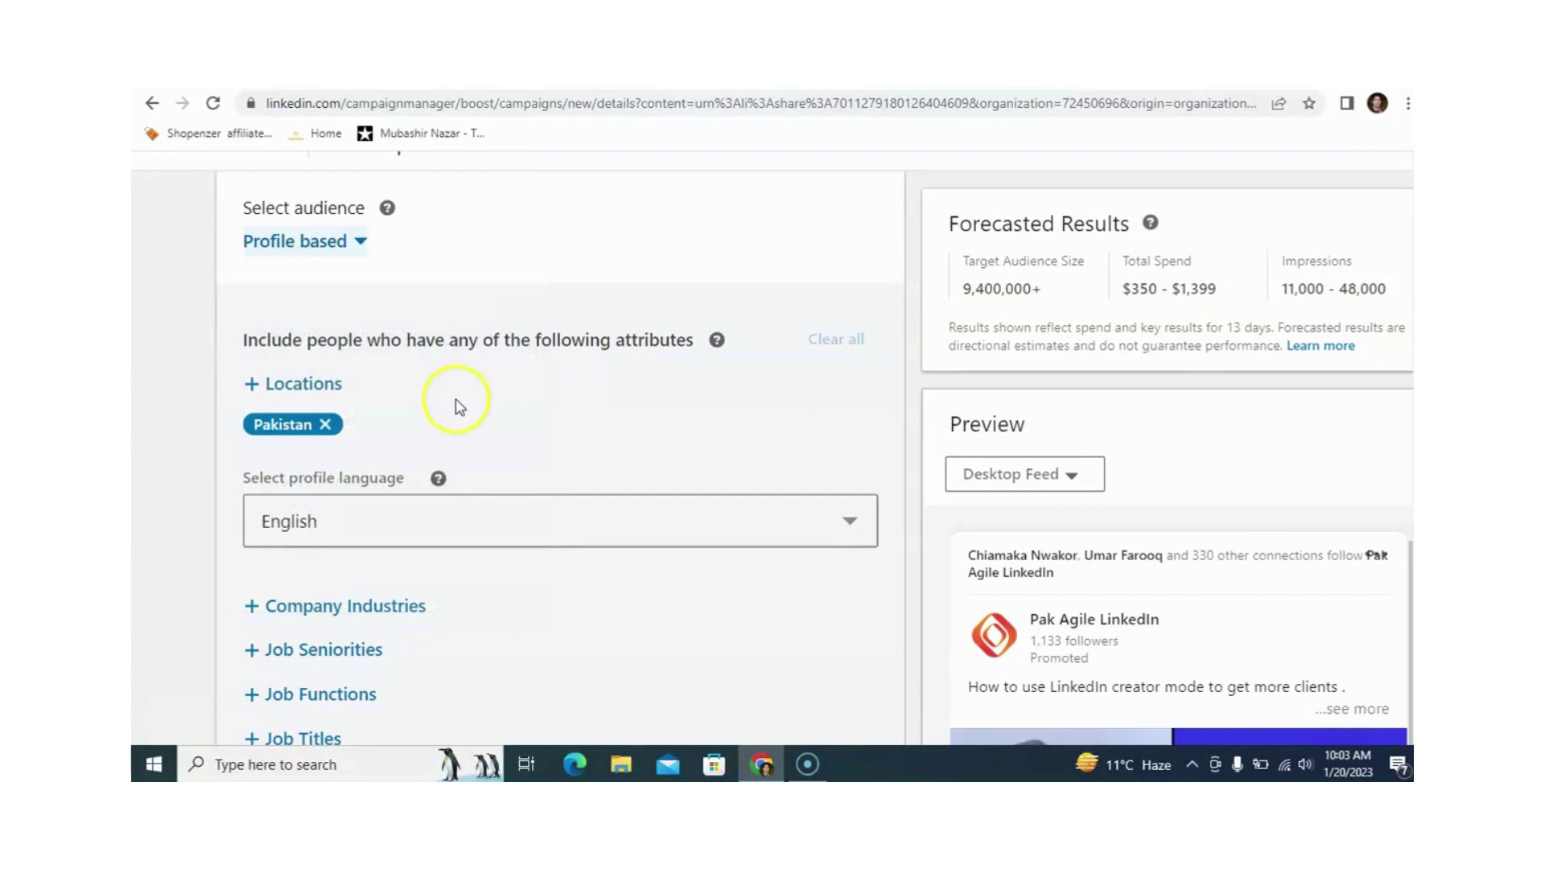
Step: Remove Pakistan from the included audience locations
{"action": "left_click", "coordinate": [326, 425]}
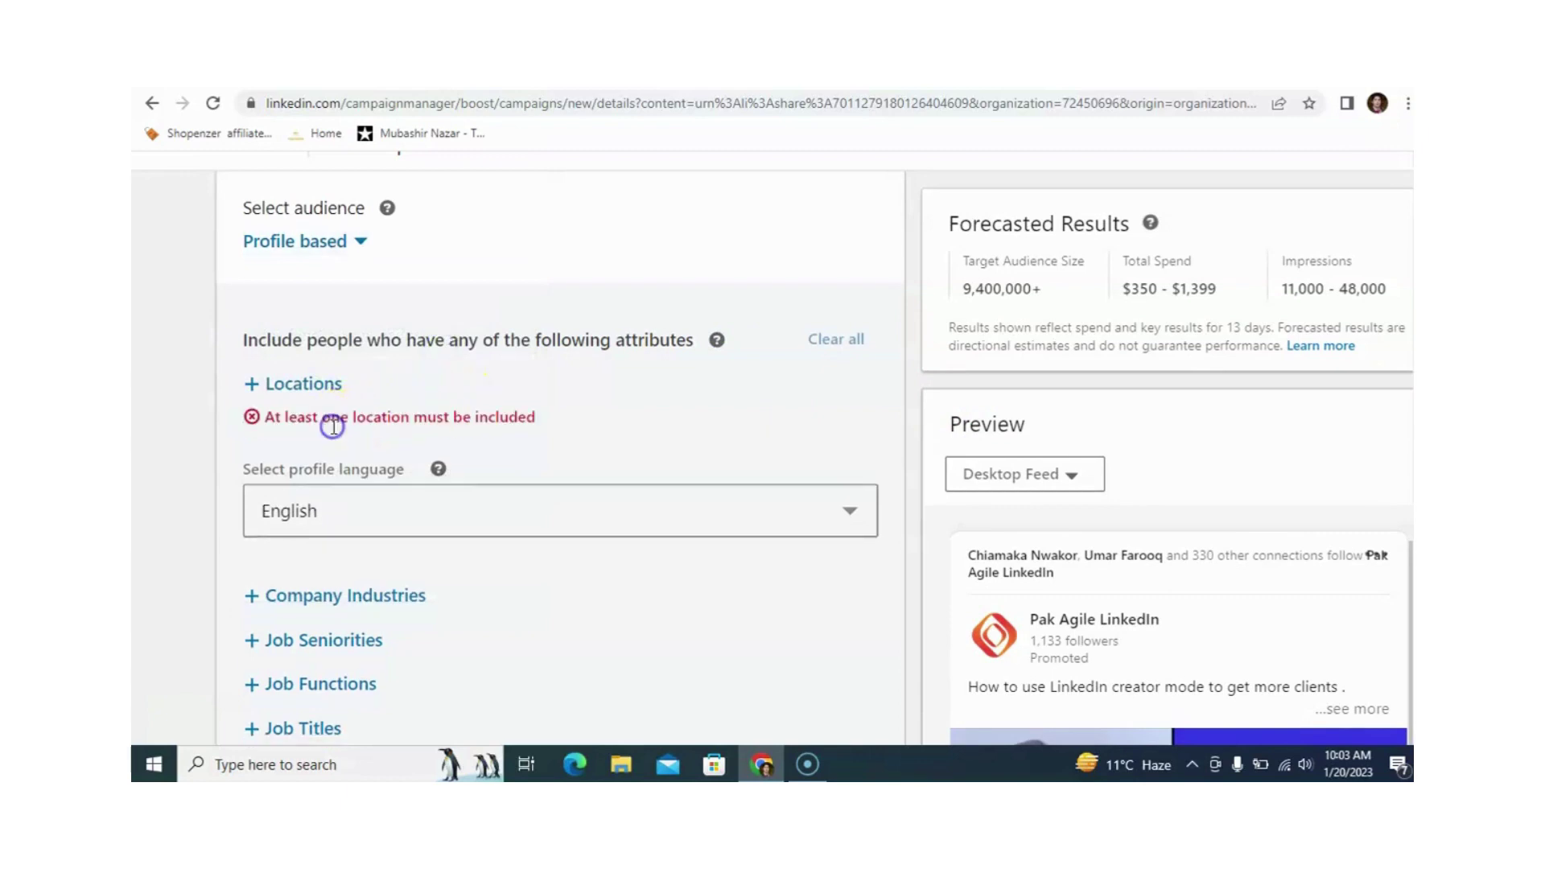
{"action": "scroll", "coordinate": [280, 394], "scroll_direction": "up", "scroll_amount": 5}
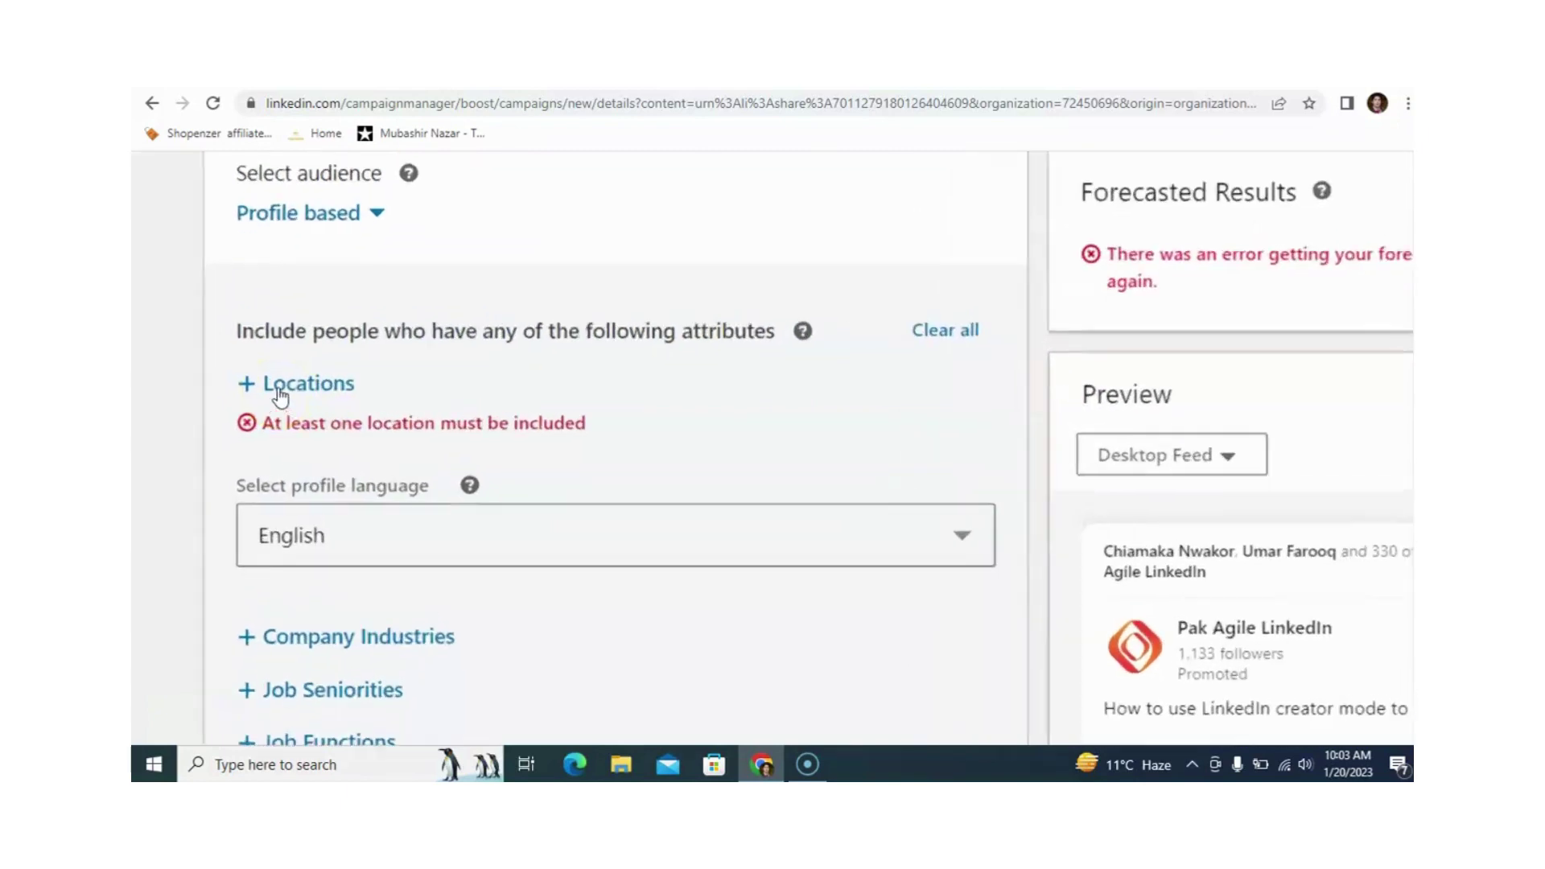
{"action": "scroll", "coordinate": [280, 395], "scroll_direction": "down", "scroll_amount": 5}
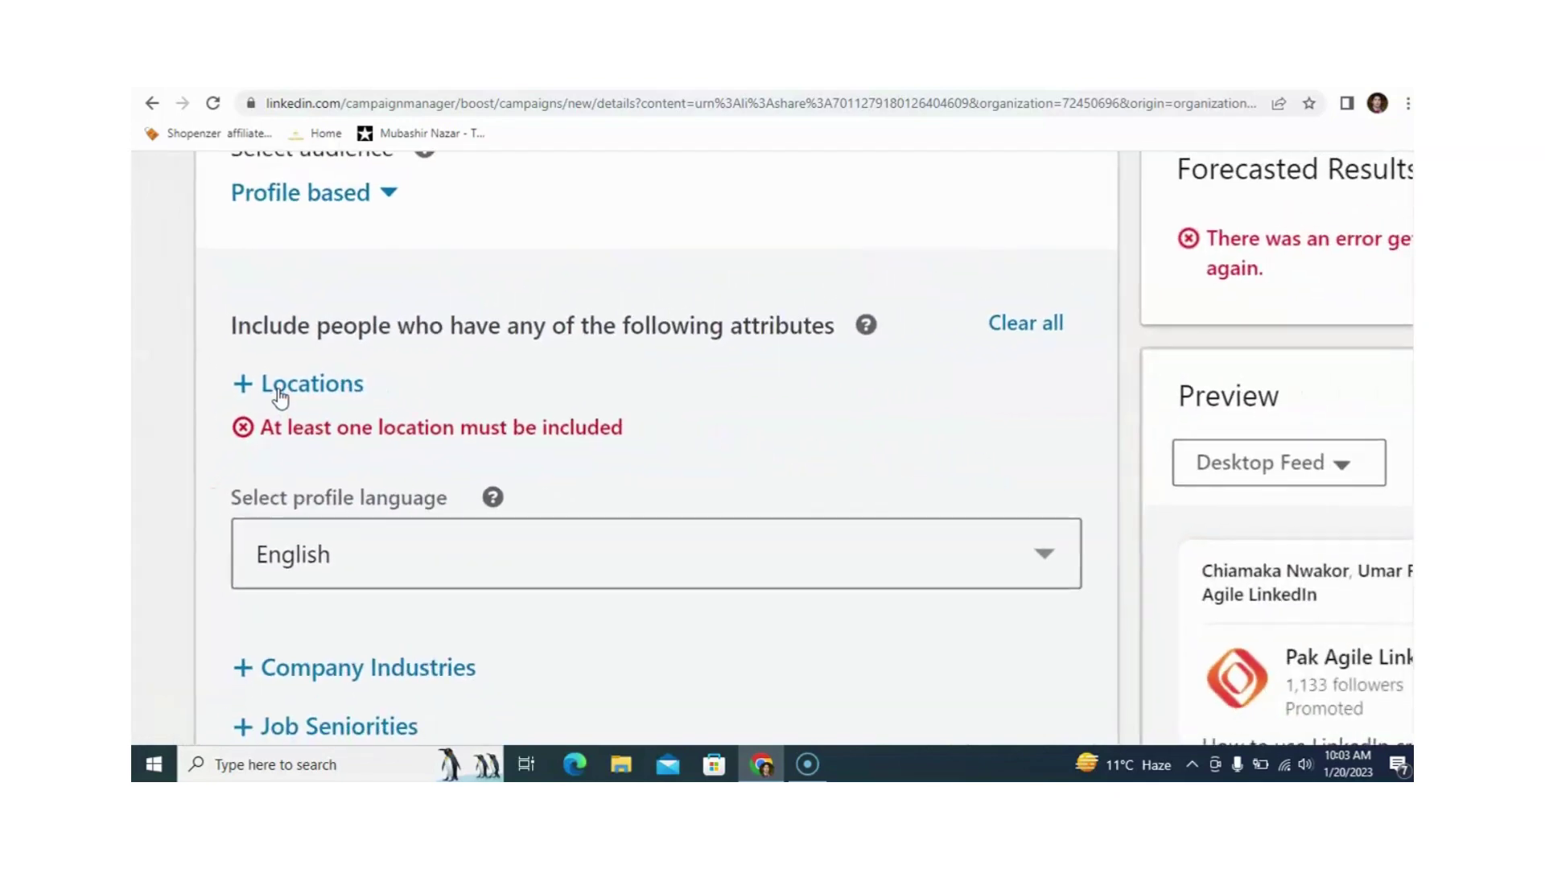
{"action": "scroll", "coordinate": [280, 396], "scroll_direction": "down", "scroll_amount": 5}
Step: Search the included locations for United States and add New York, United States to the audience
{"action": "left_click", "coordinate": [290, 442]}
{"action": "left_click", "coordinate": [291, 439]}
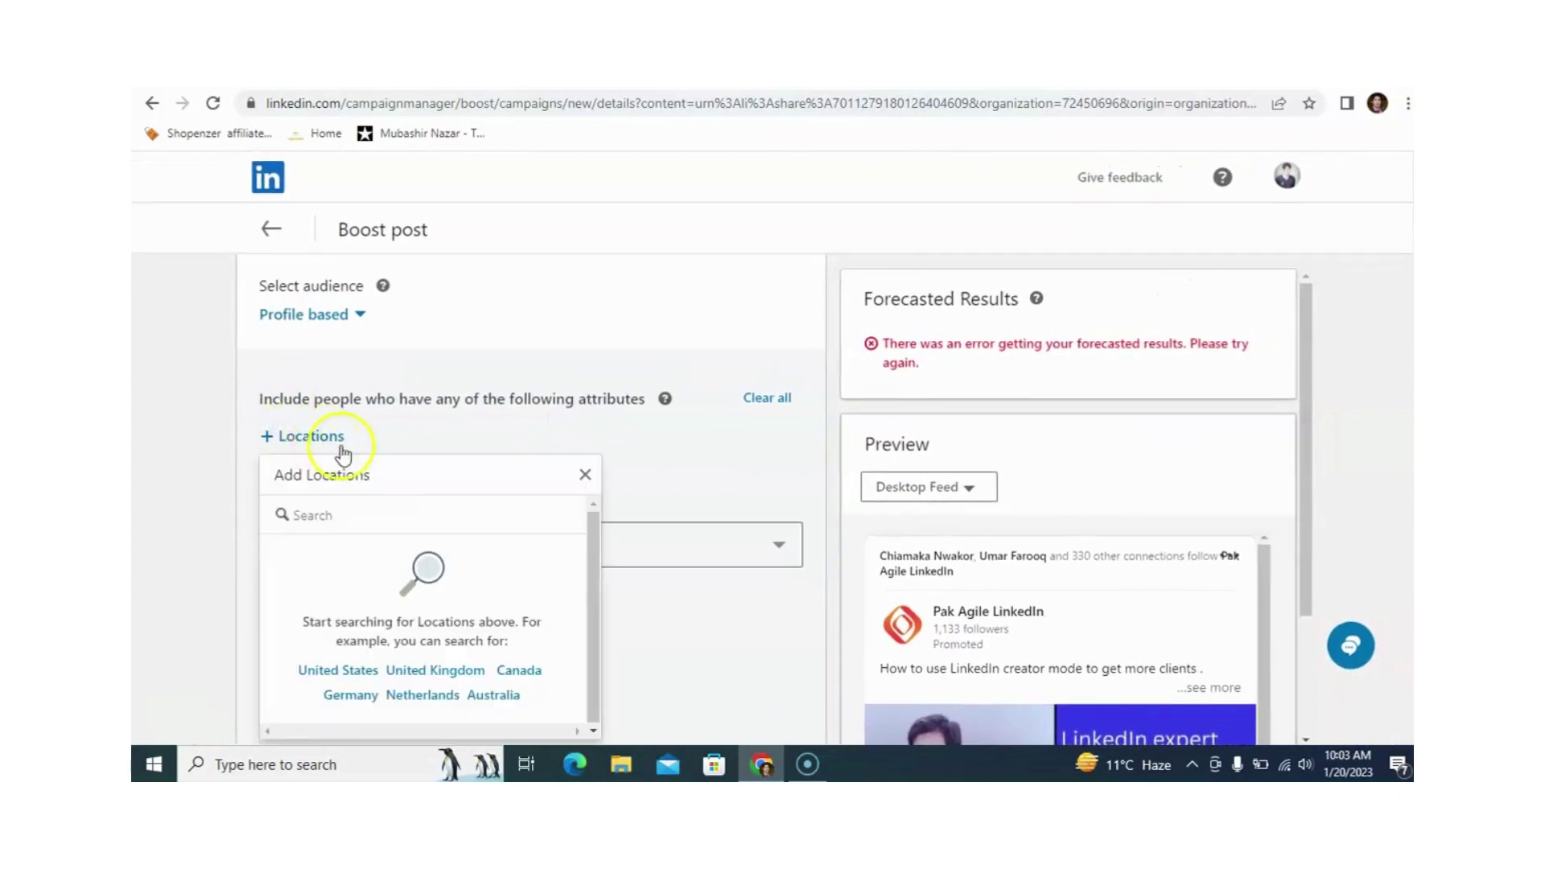
{"action": "left_click", "coordinate": [329, 518]}
{"action": "left_click", "coordinate": [329, 518]}
{"action": "left_click", "coordinate": [323, 584]}
{"action": "left_click", "coordinate": [334, 672]}
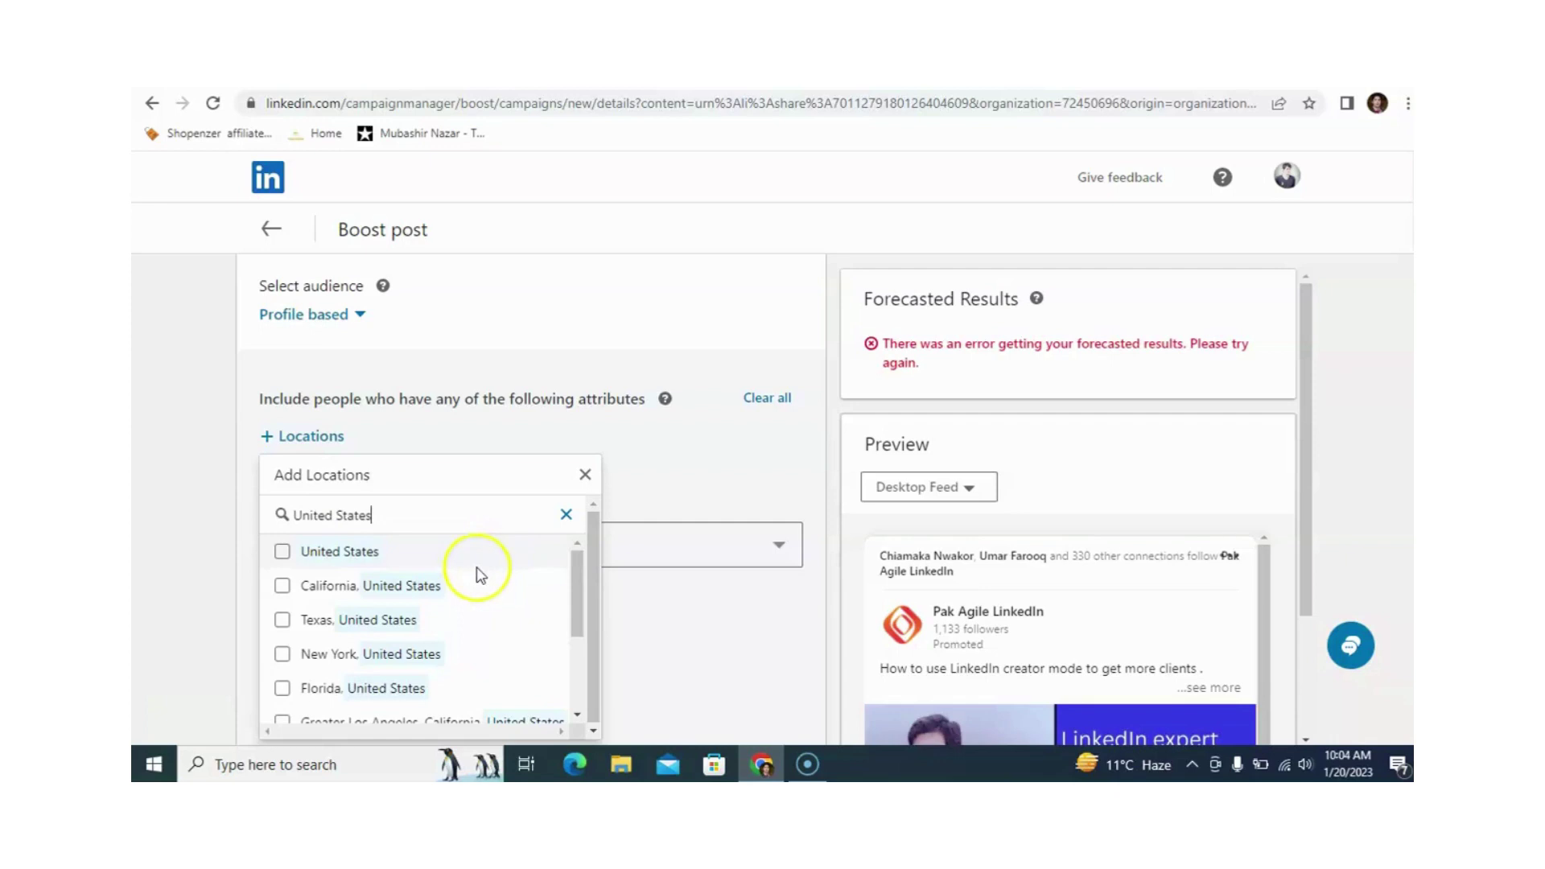
{"action": "left_click", "coordinate": [283, 653]}
{"action": "left_click", "coordinate": [453, 445]}
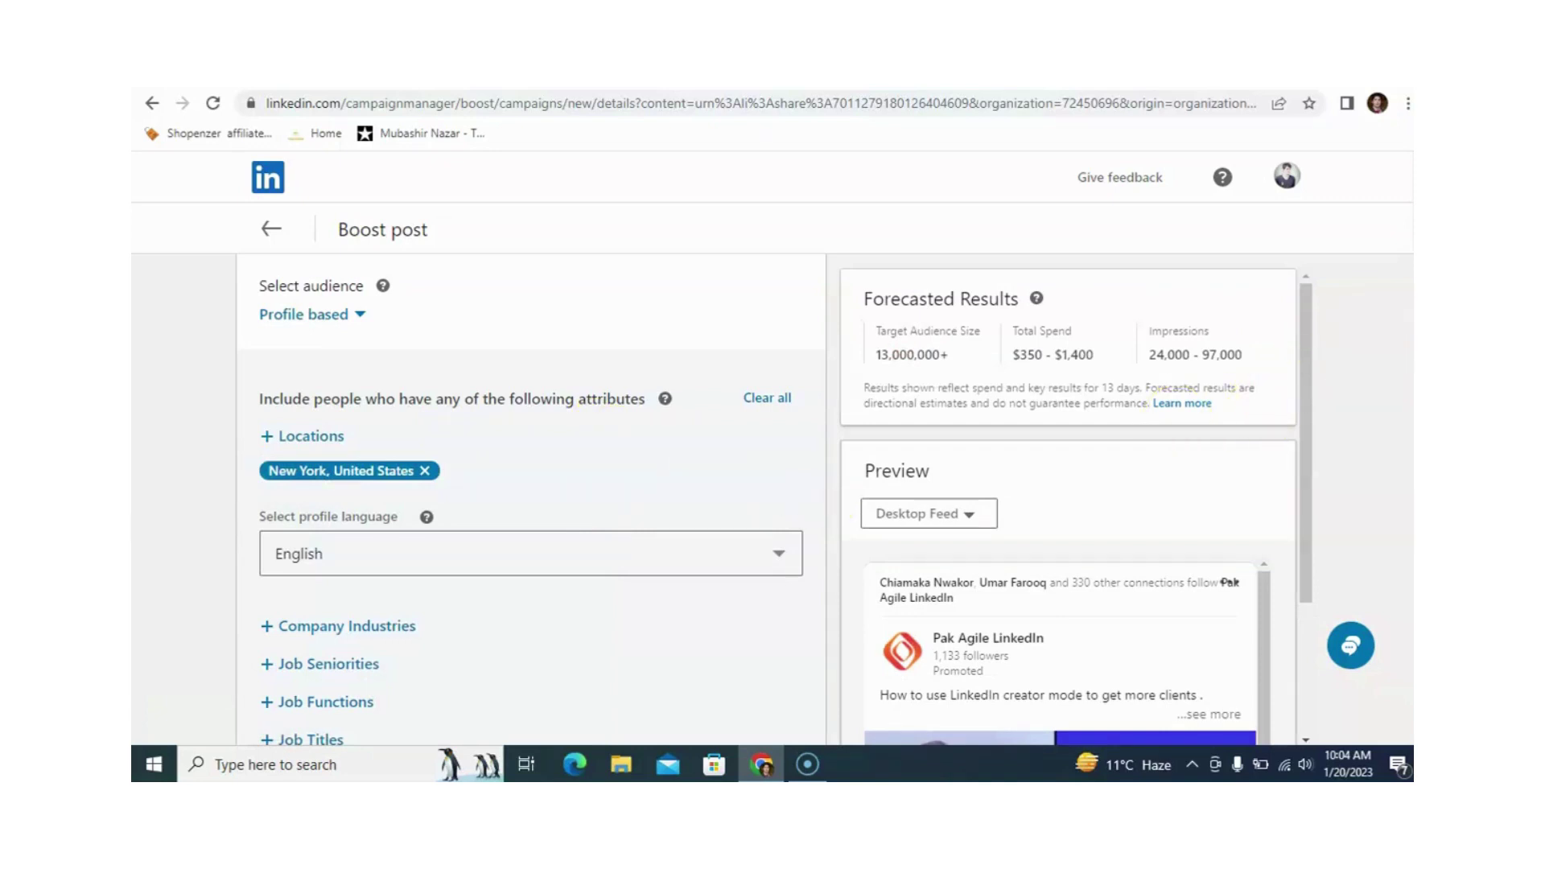
Step: Keep English as the profile language and add Real Estate to the included company industries
{"action": "scroll", "coordinate": [521, 511], "scroll_direction": "down", "scroll_amount": 1}
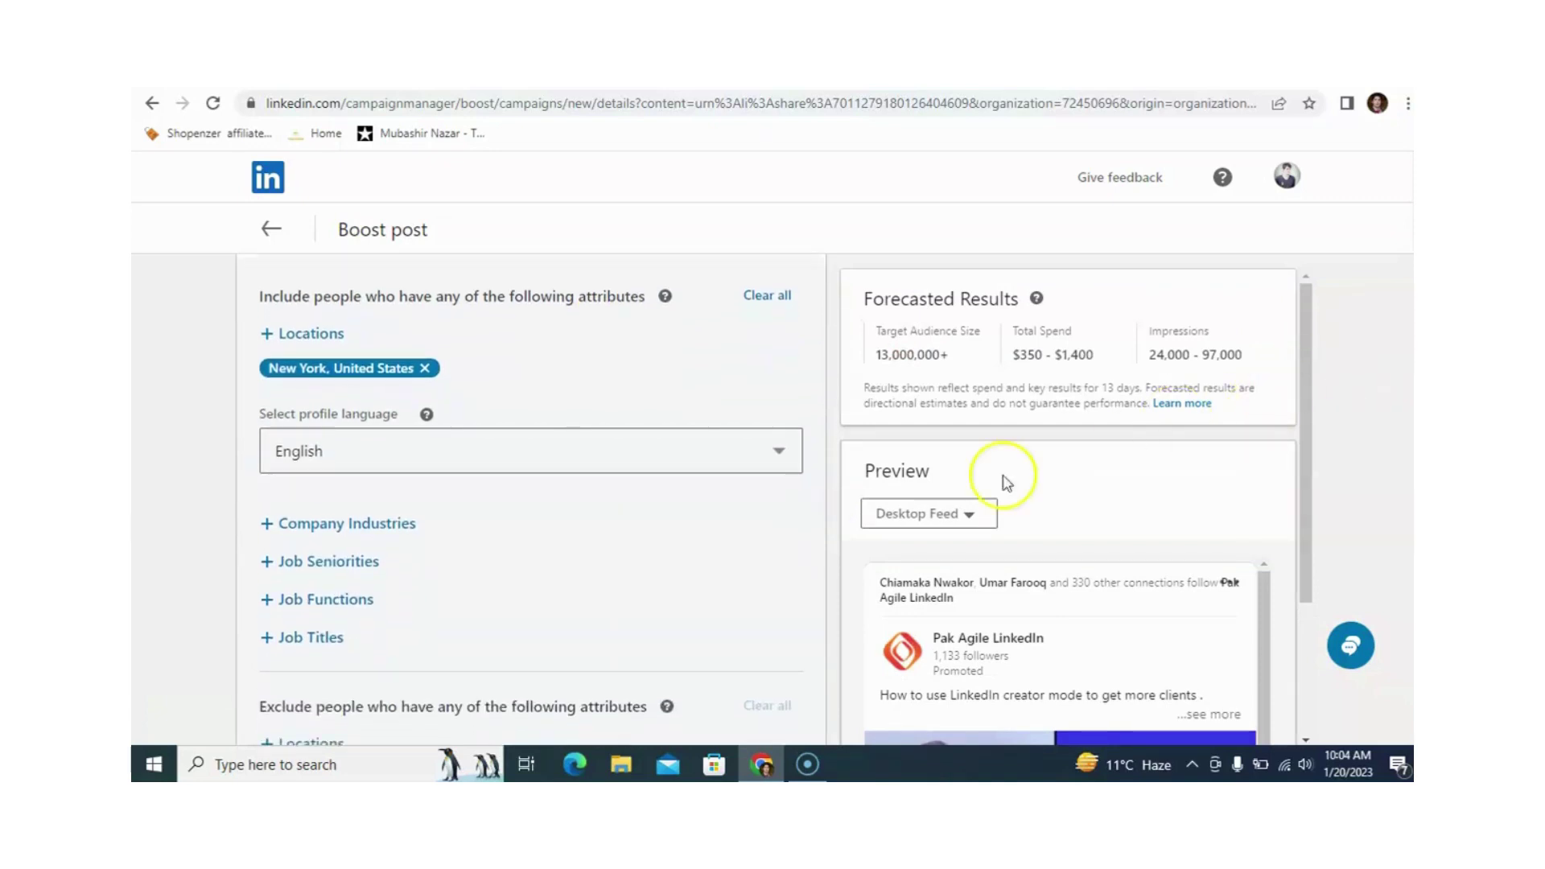
{"action": "left_click", "coordinate": [788, 455]}
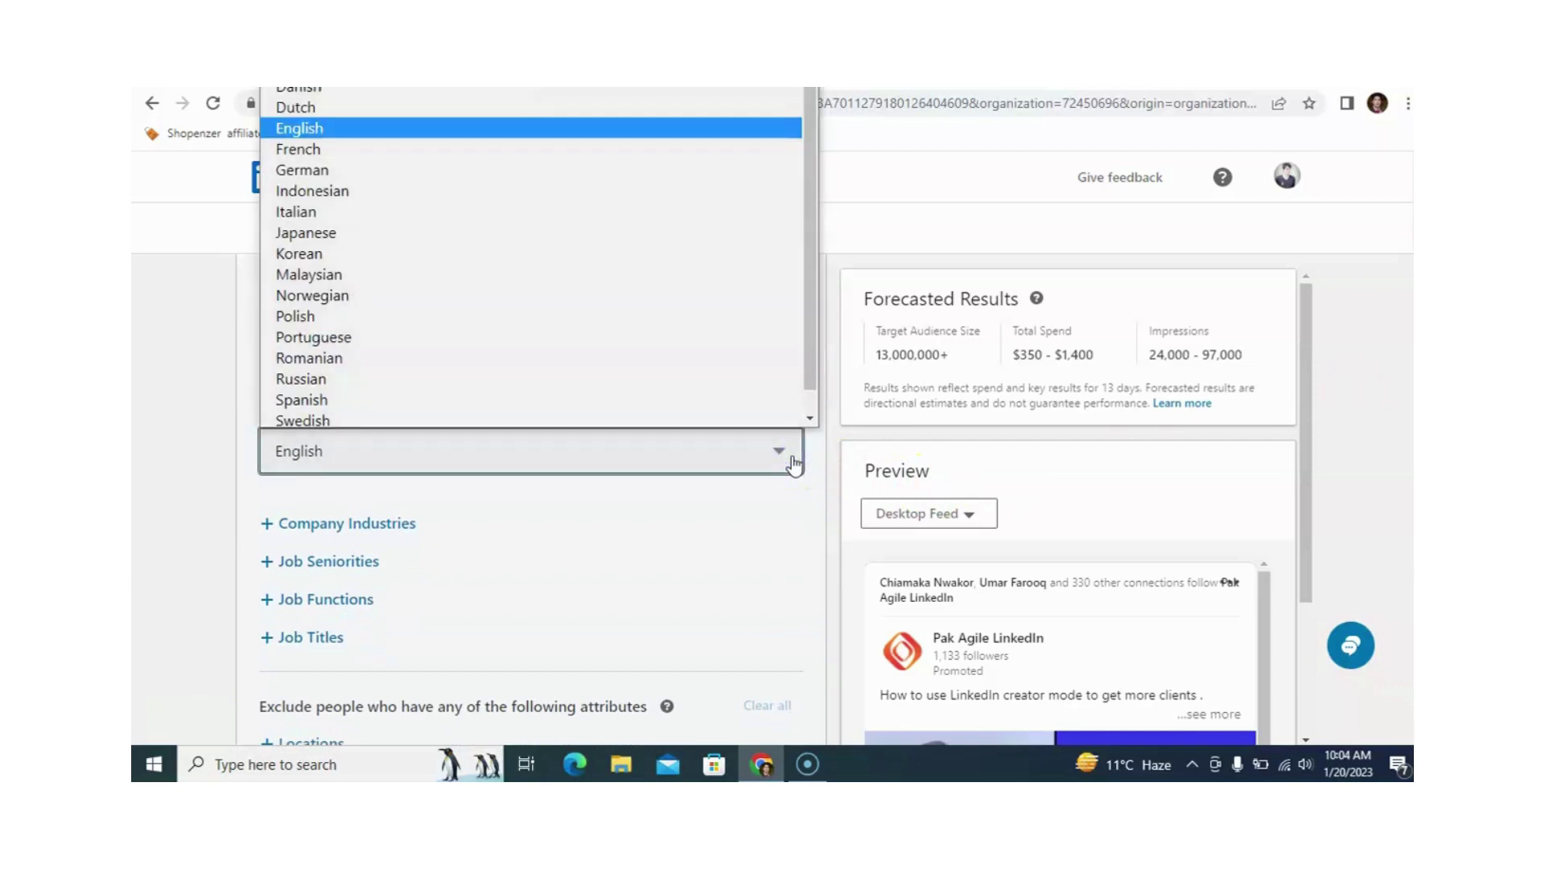
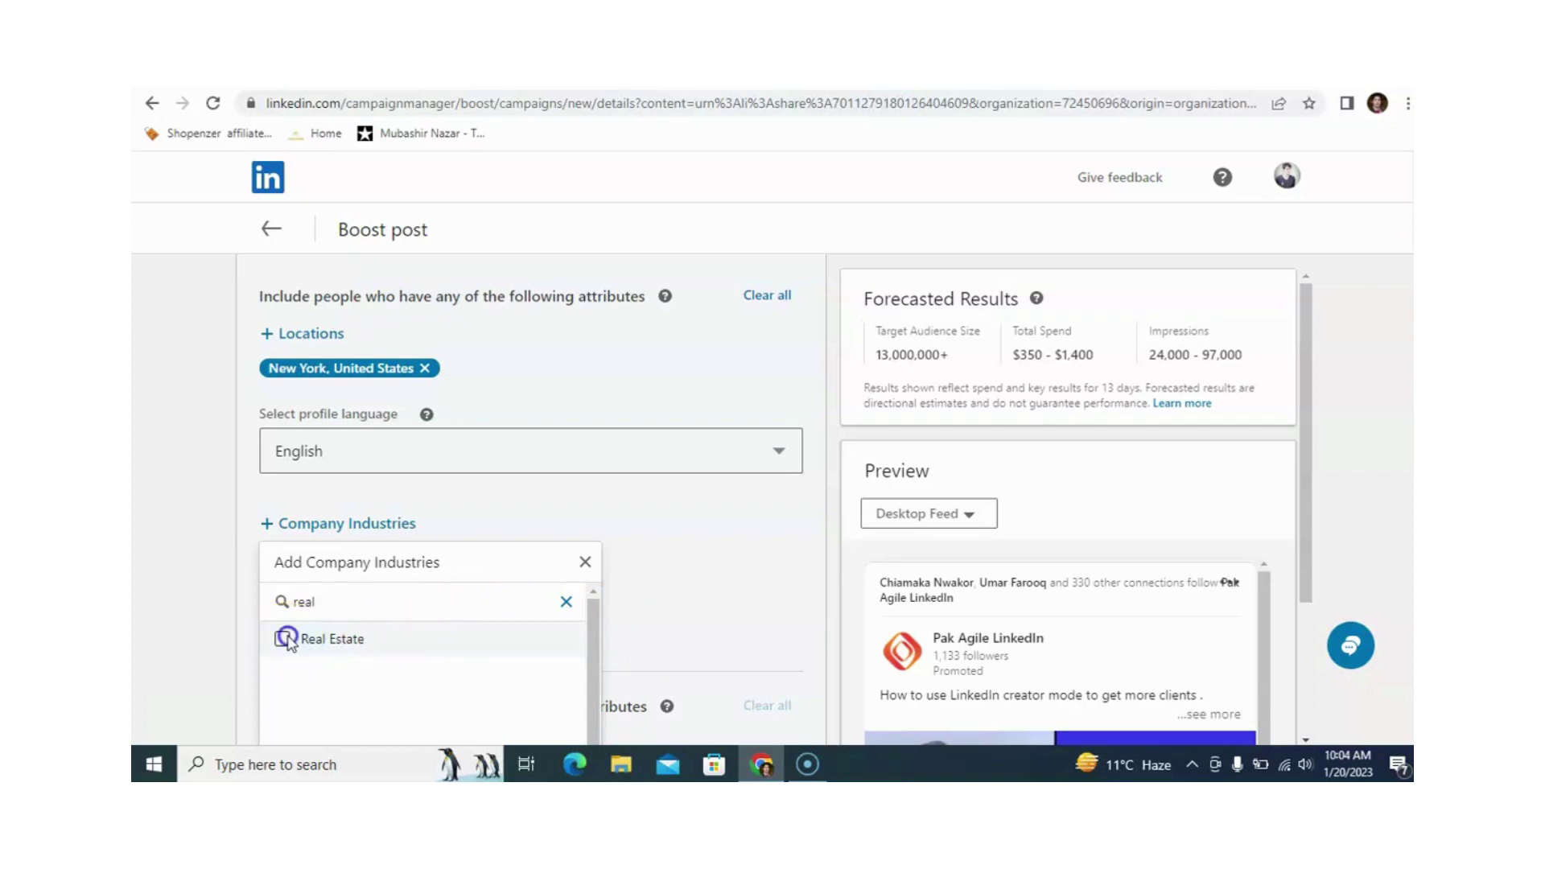
{"action": "left_click", "coordinate": [625, 504]}
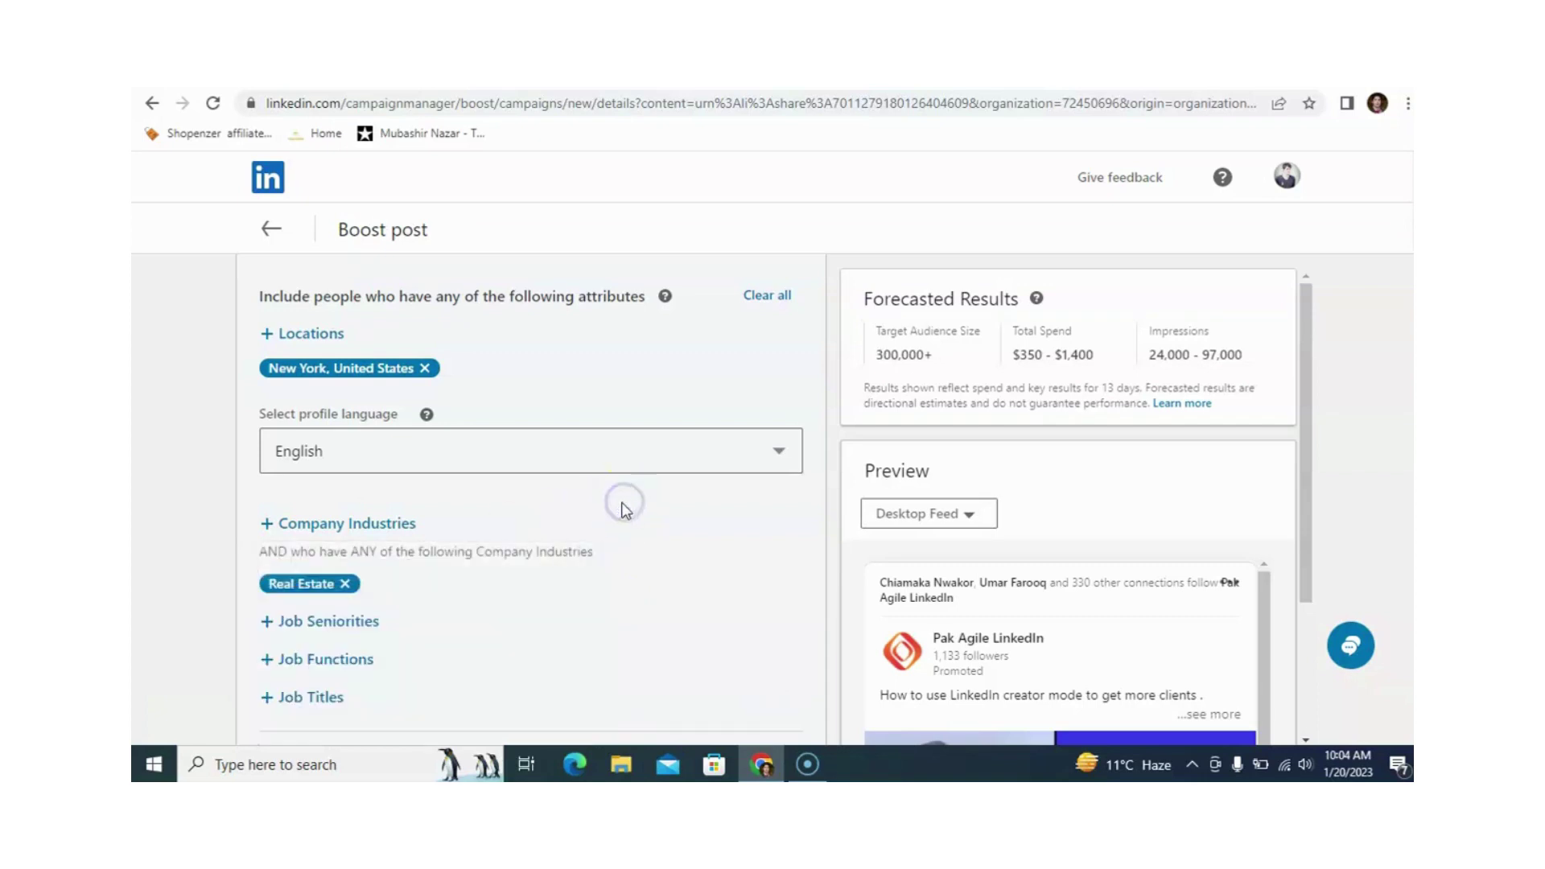
Step: Look through the list of available company industries for the included audience without adding another one
{"action": "left_click", "coordinate": [378, 523]}
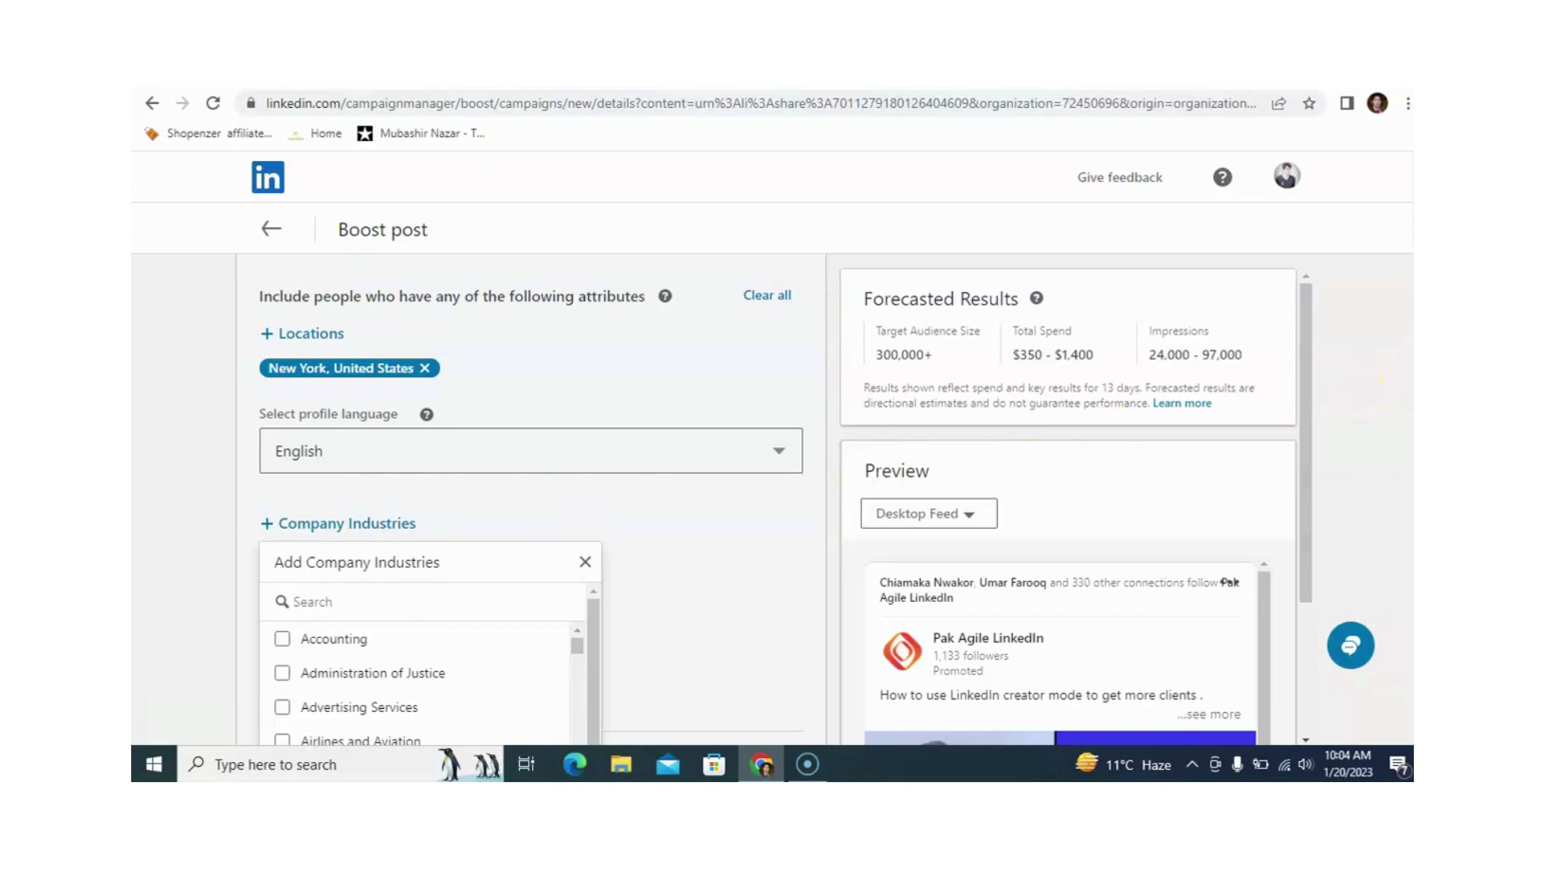
{"action": "scroll", "coordinate": [1380, 386], "scroll_direction": "down", "scroll_amount": 3}
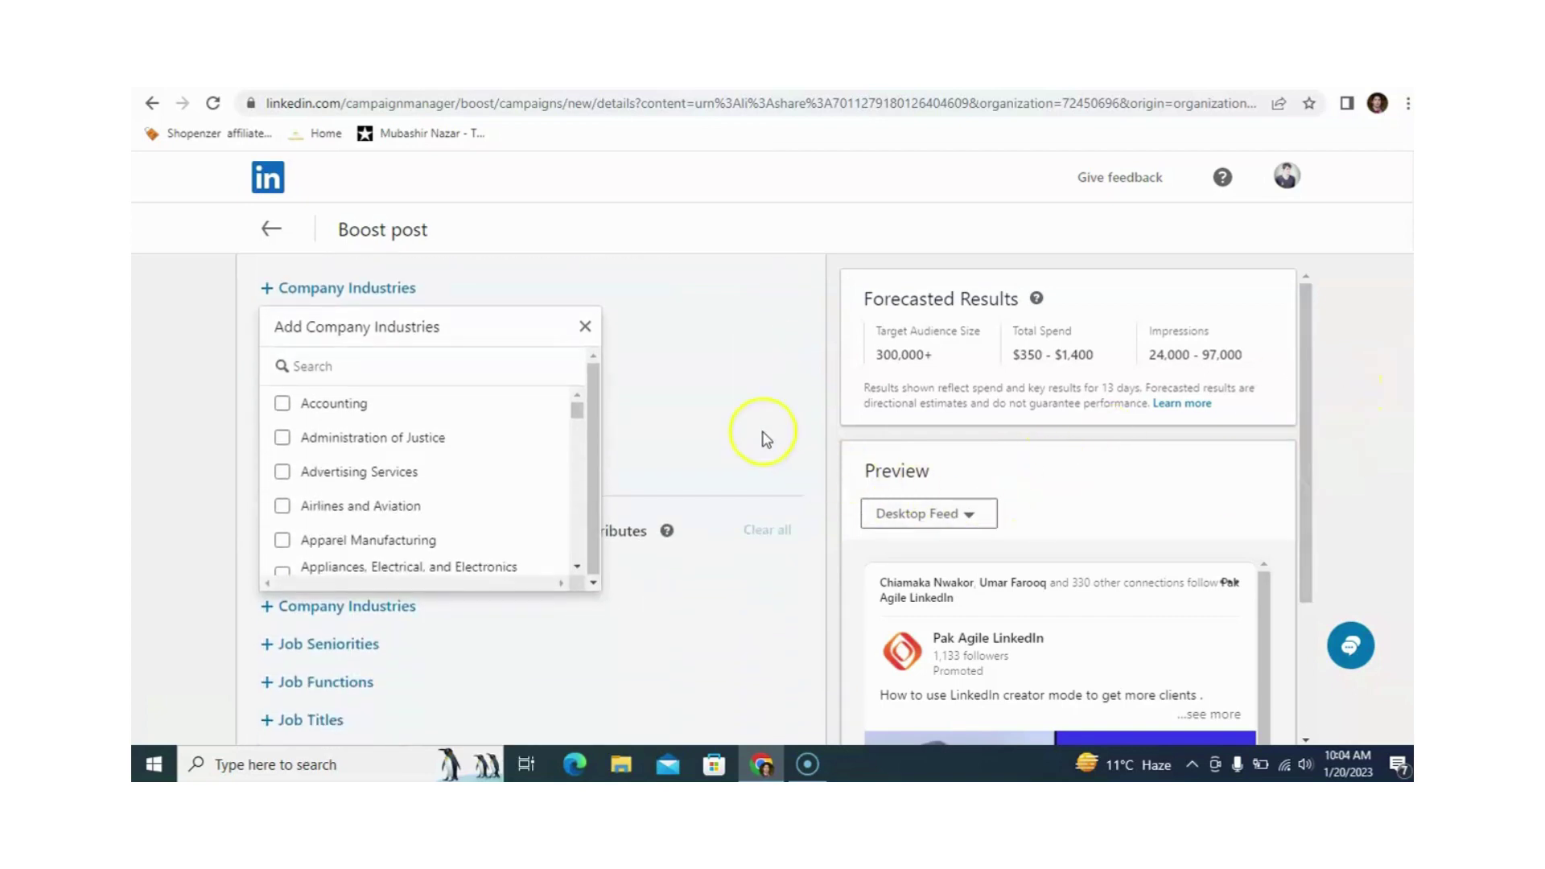
{"action": "key", "text": "ctrl+plus"}
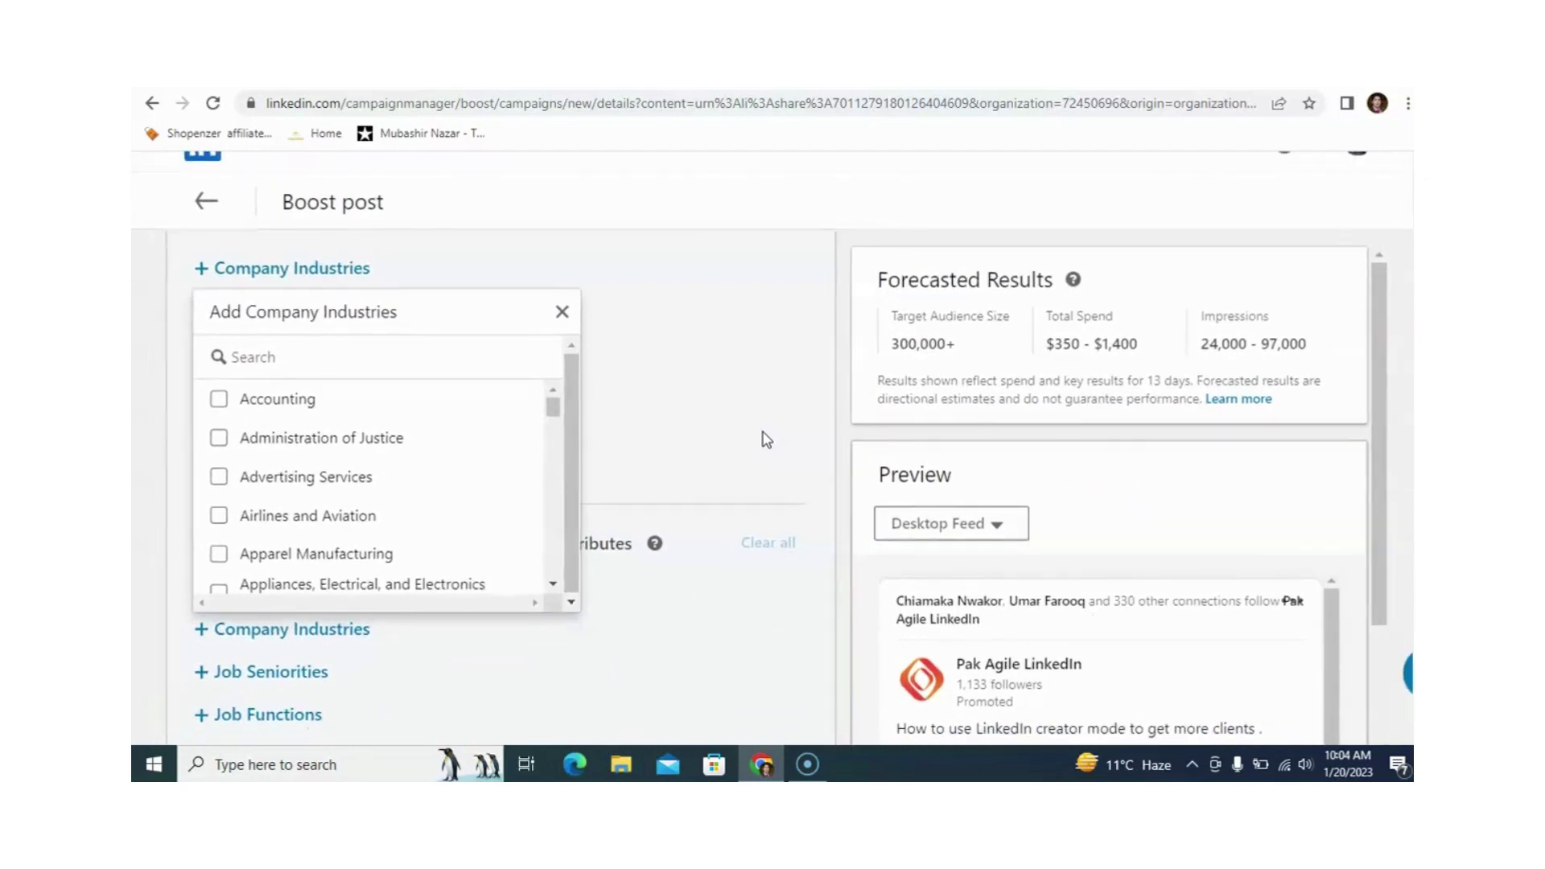
{"action": "left_click_drag", "start_coordinate": [553, 406], "coordinate": [562, 504]}
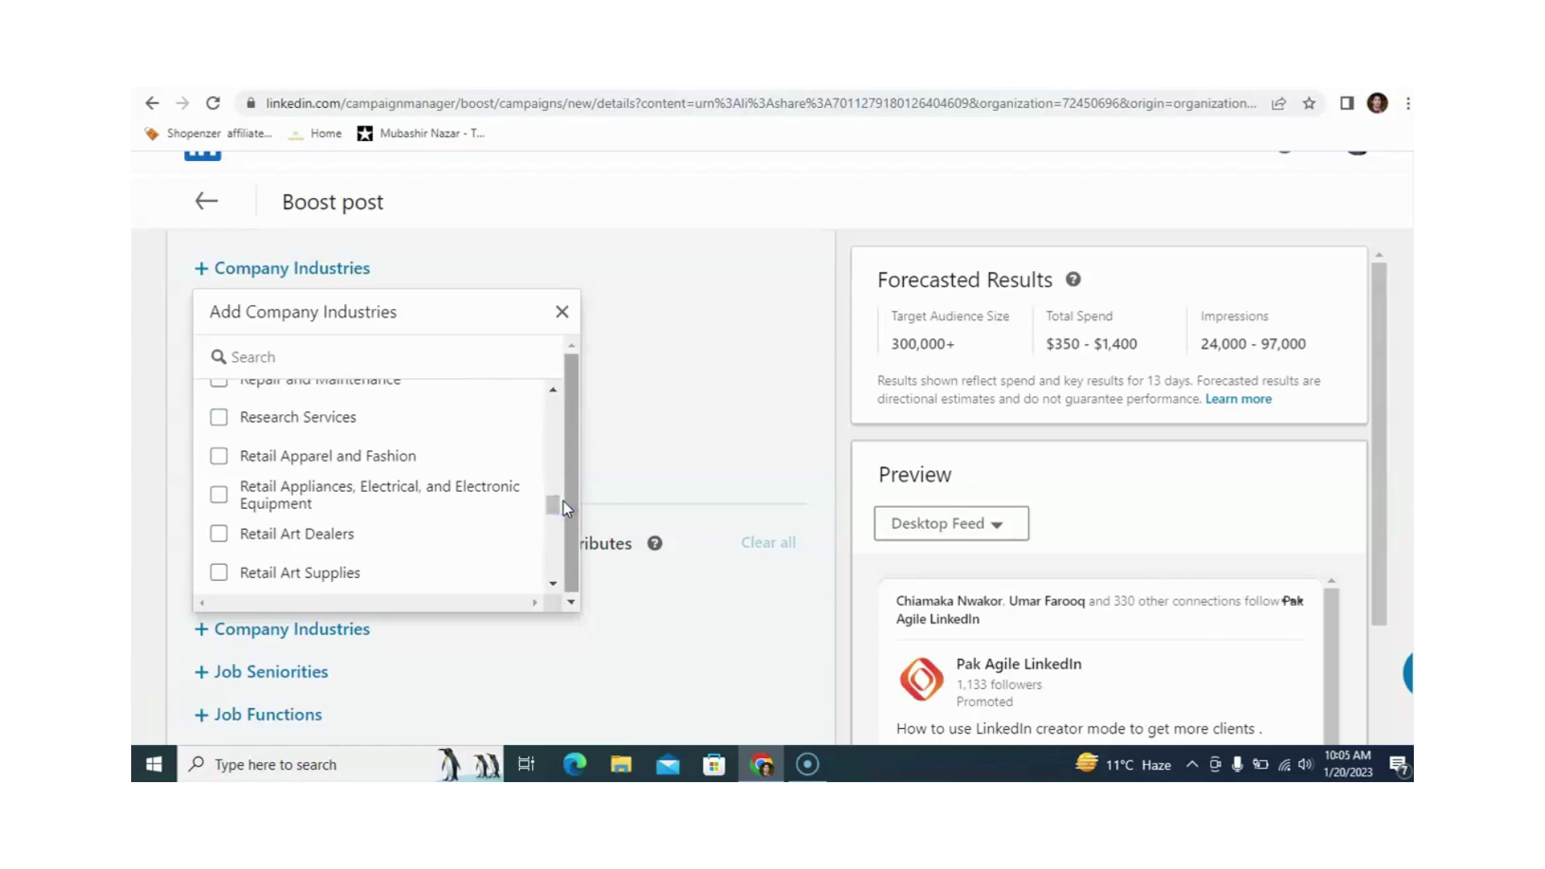
{"action": "left_click_drag", "start_coordinate": [553, 505], "coordinate": [537, 386]}
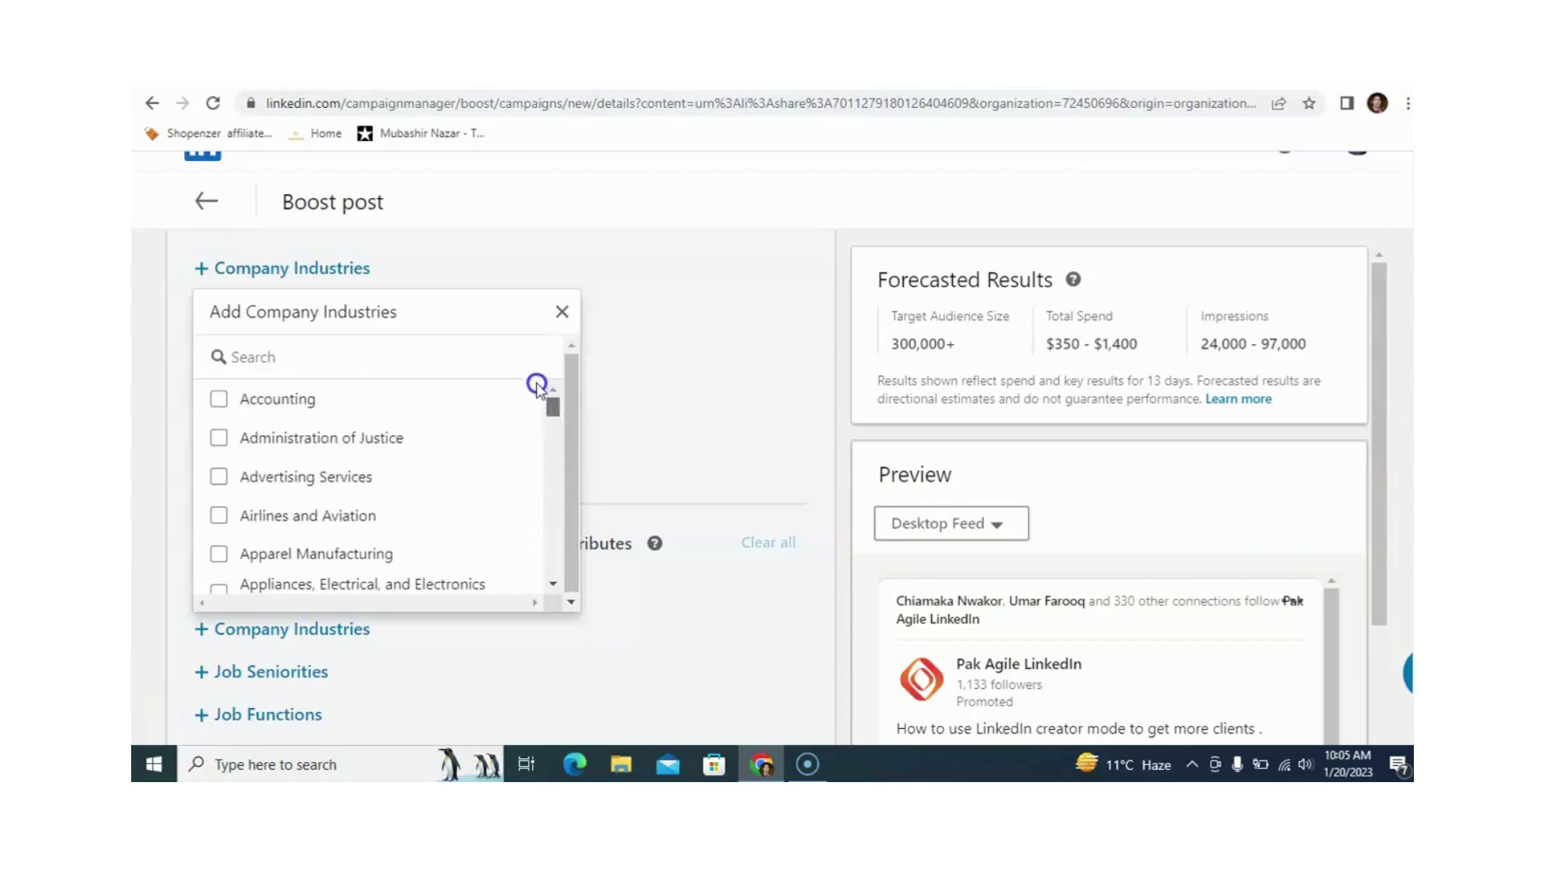
{"action": "left_click", "coordinate": [622, 375]}
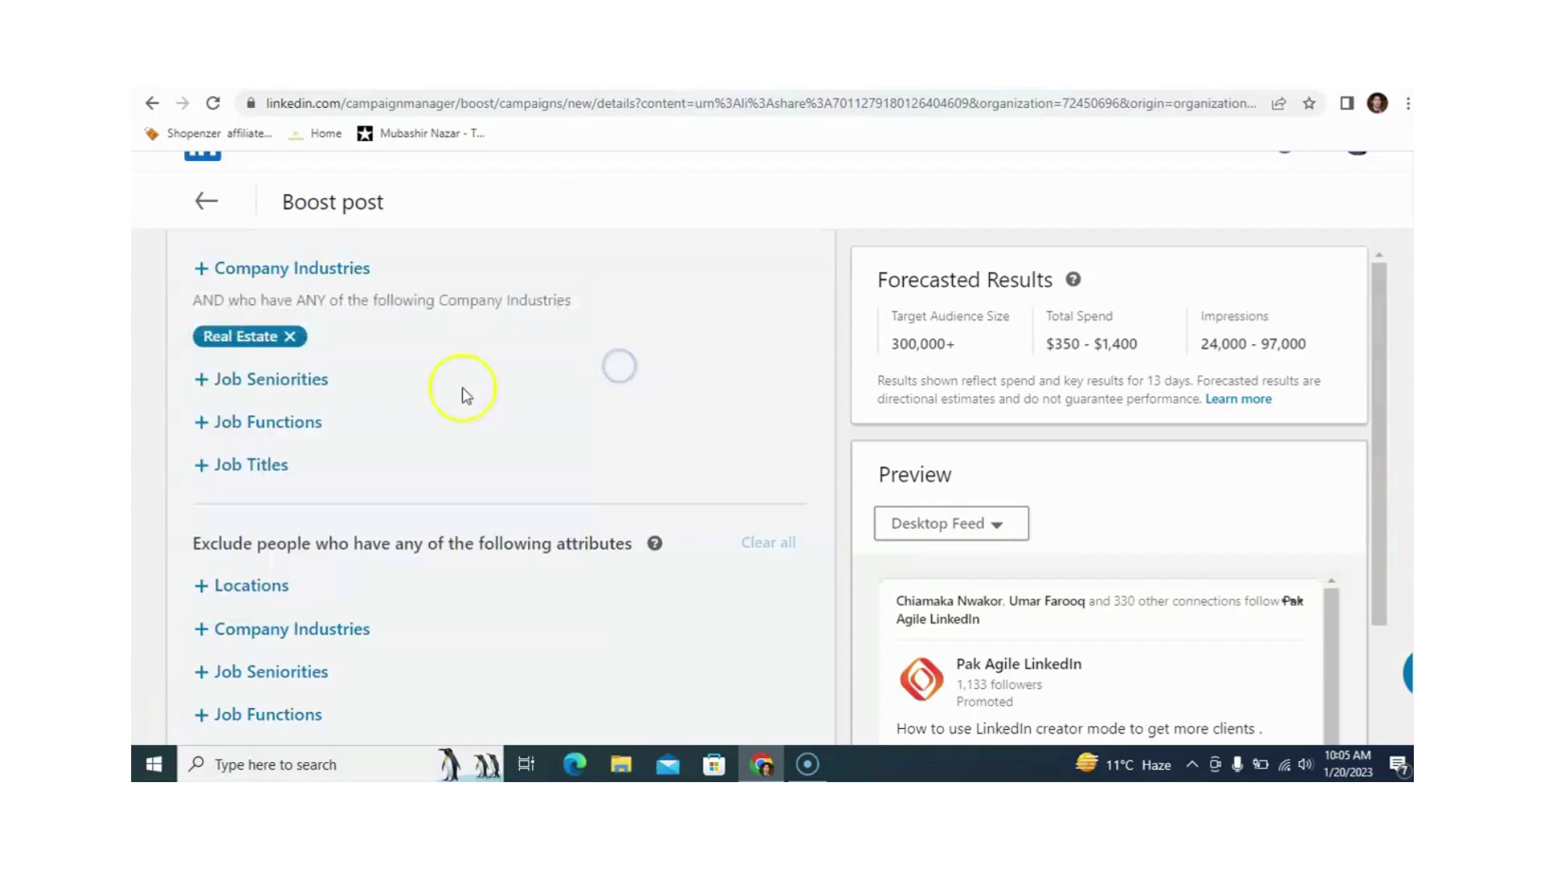
Step: Add Owner to the job seniorities of the included audience
{"action": "left_click", "coordinate": [314, 384]}
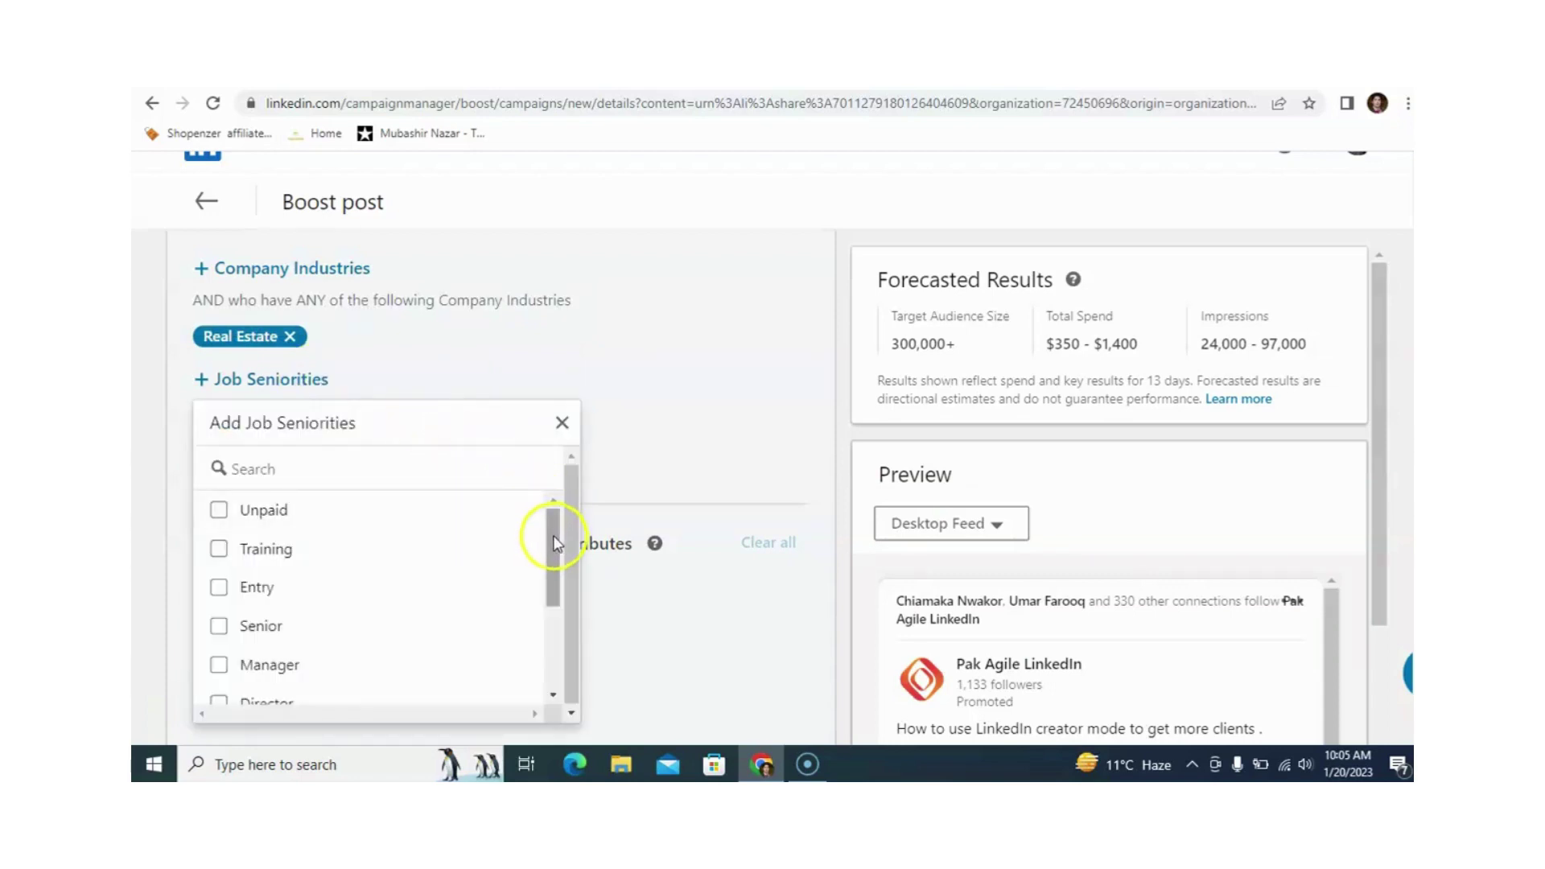
{"action": "left_click_drag", "start_coordinate": [553, 538], "coordinate": [550, 626]}
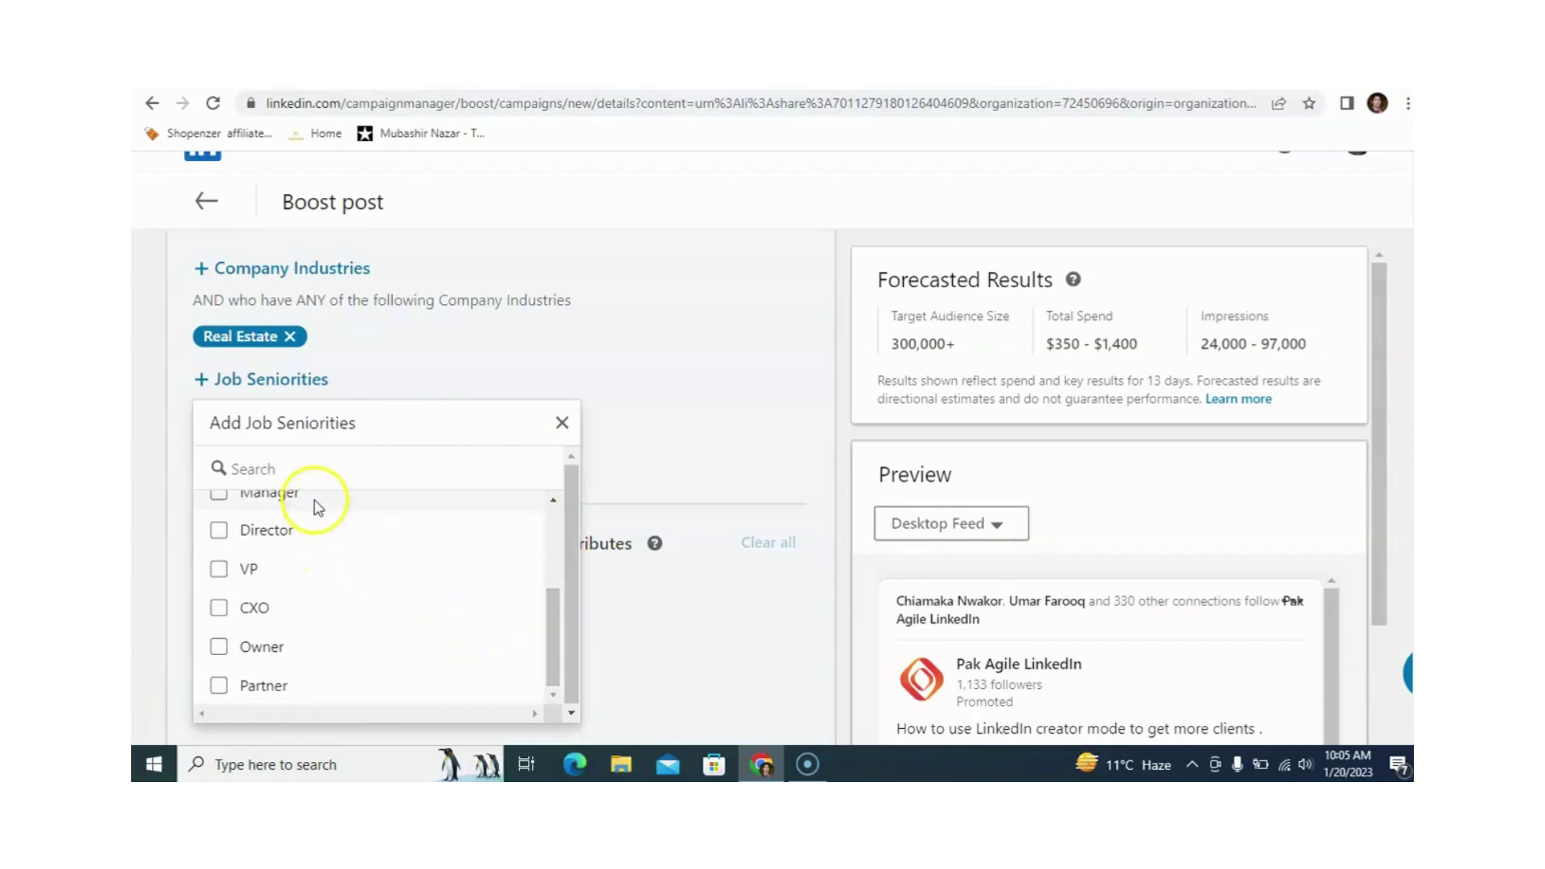
{"action": "left_click", "coordinate": [281, 648]}
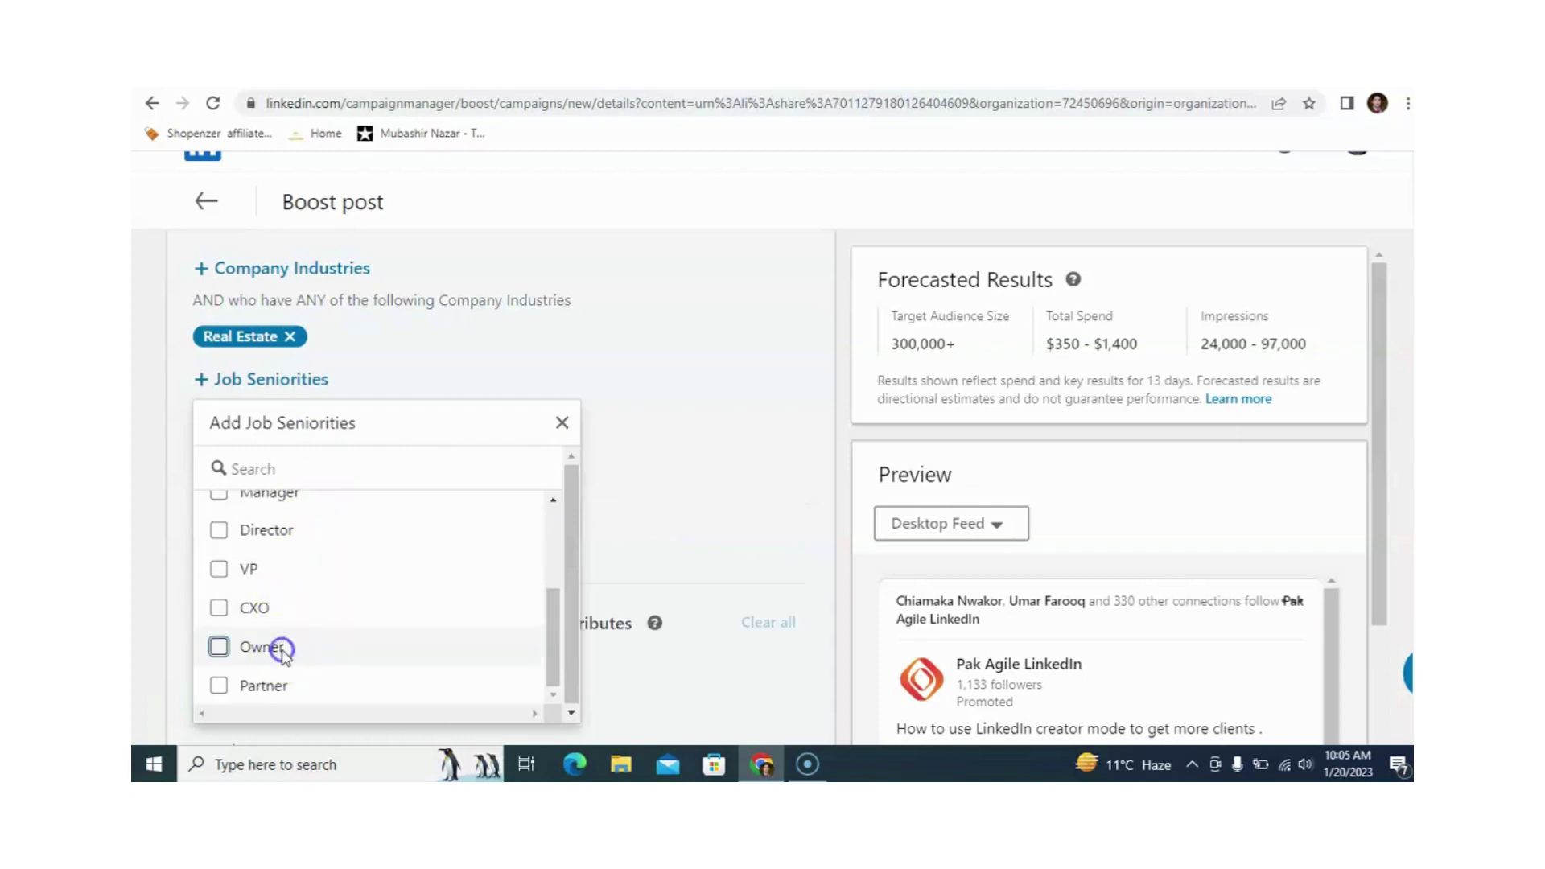
Step: Add Manager and Director to the job seniorities of the included audience
{"action": "left_click", "coordinate": [271, 494]}
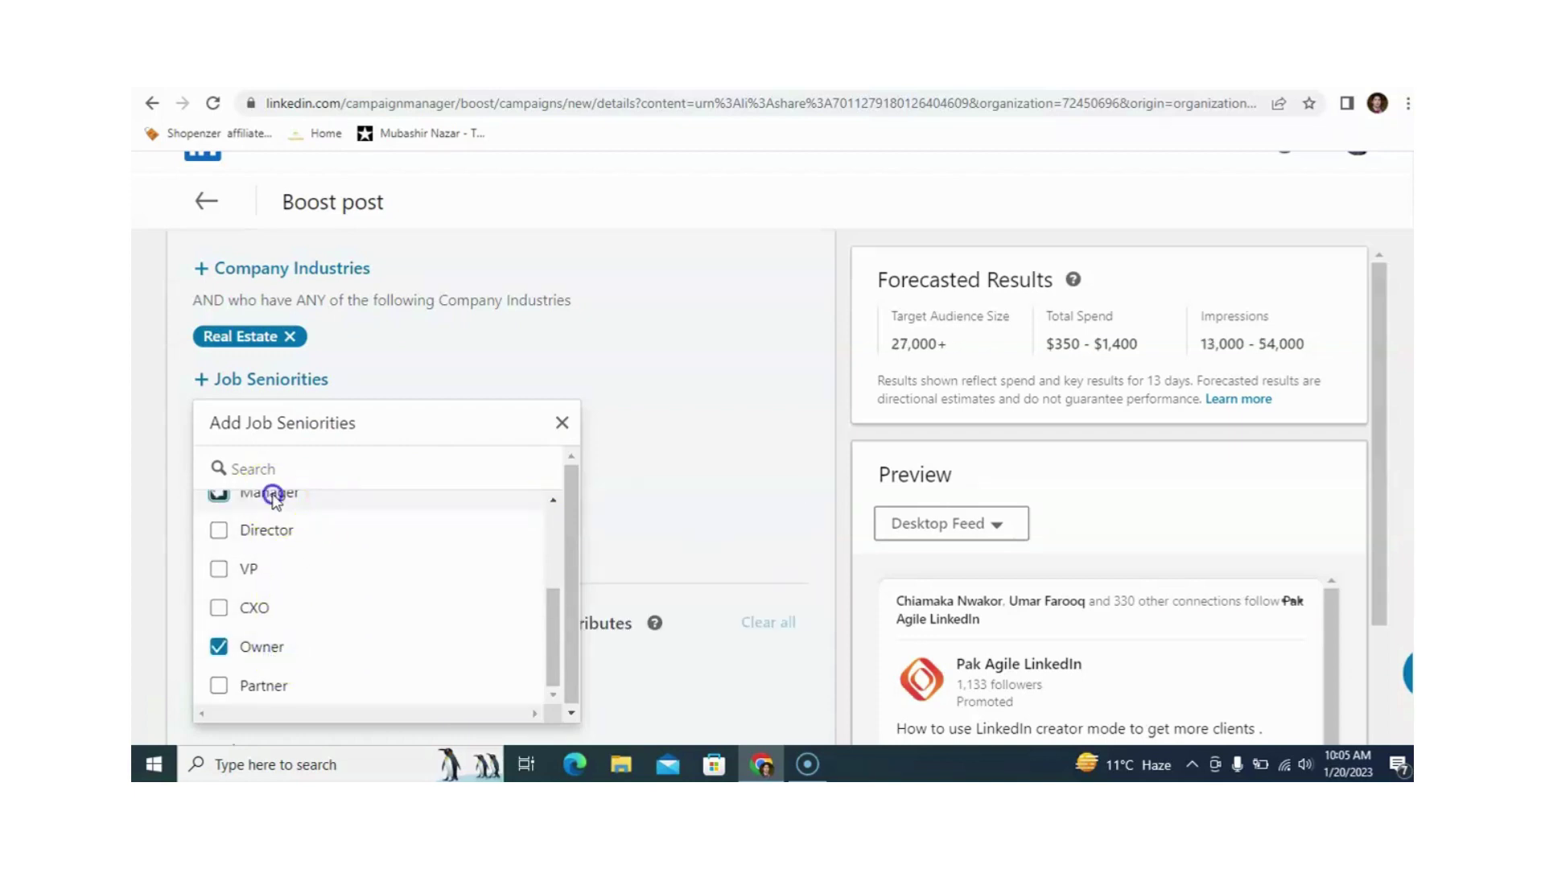
{"action": "left_click", "coordinate": [268, 526]}
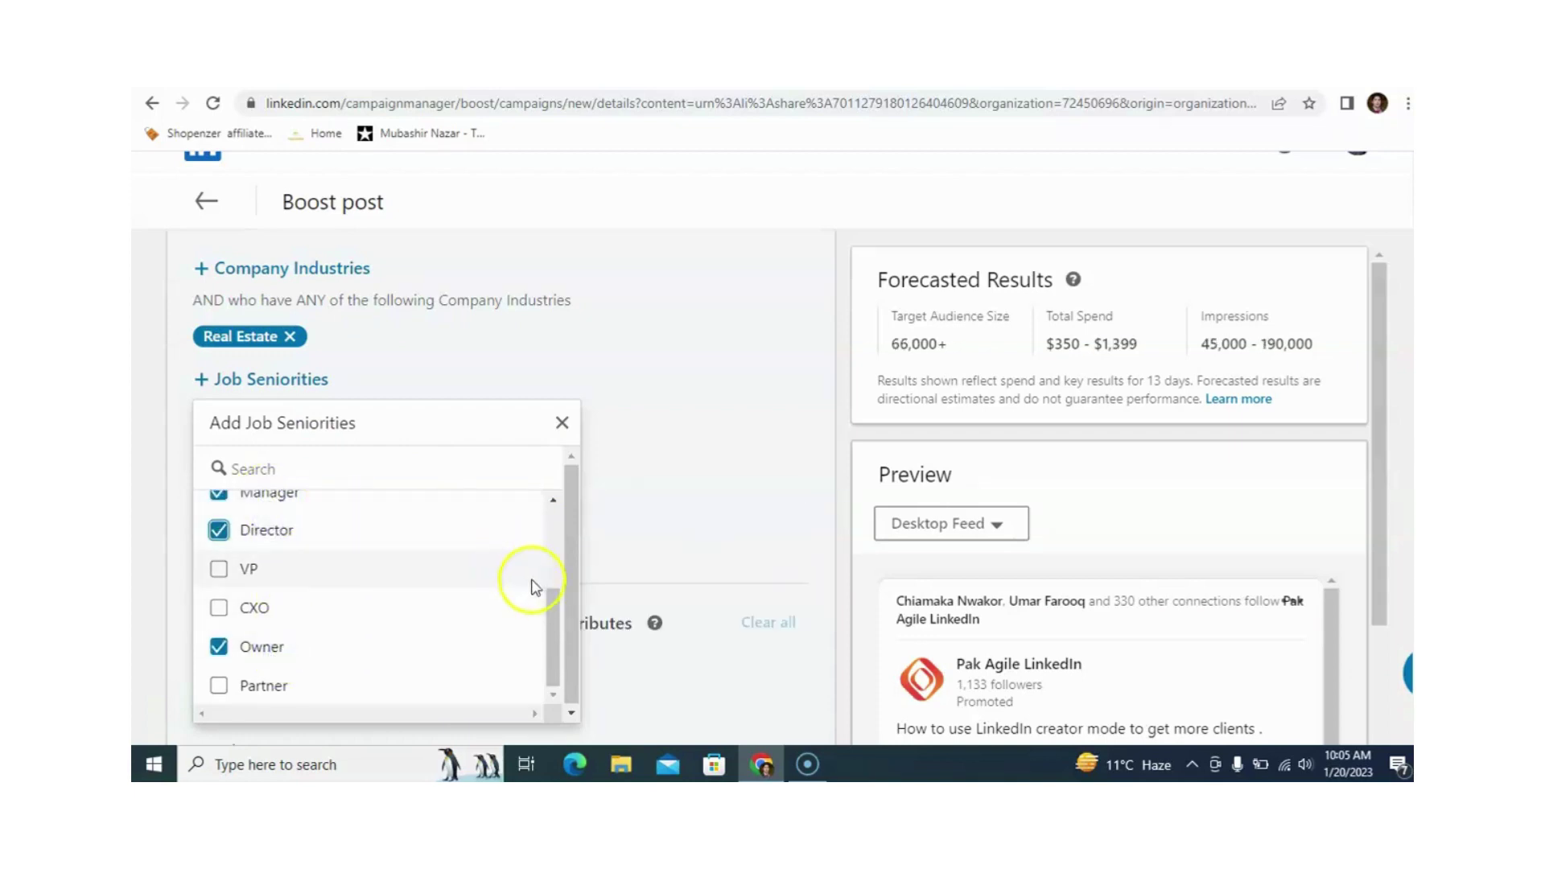
{"action": "left_click_drag", "start_coordinate": [553, 613], "coordinate": [544, 499]}
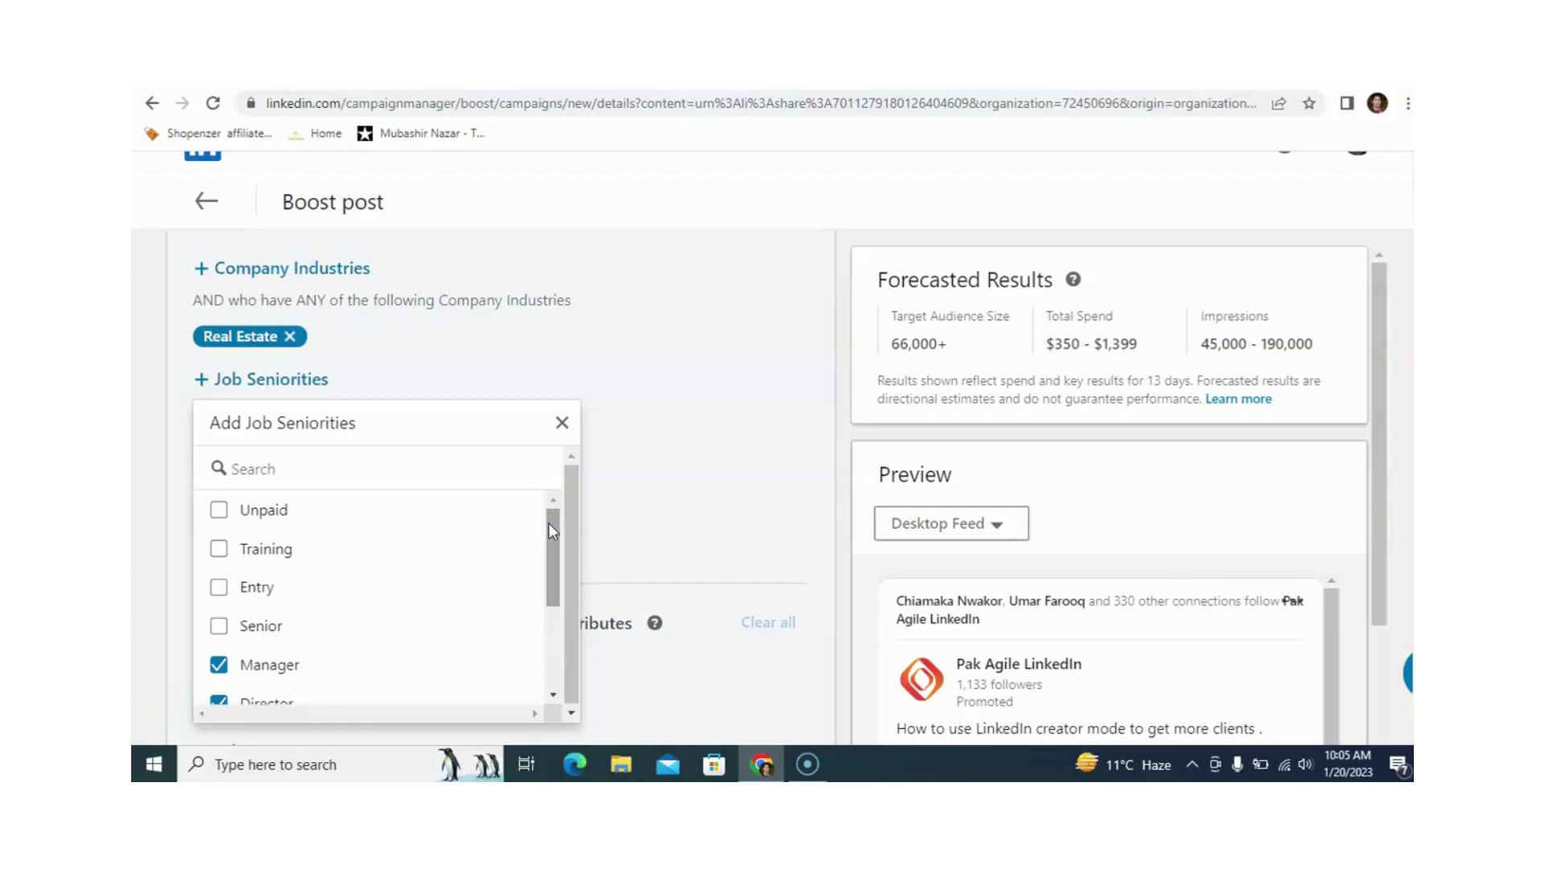
{"action": "left_click_drag", "start_coordinate": [548, 523], "coordinate": [552, 558]}
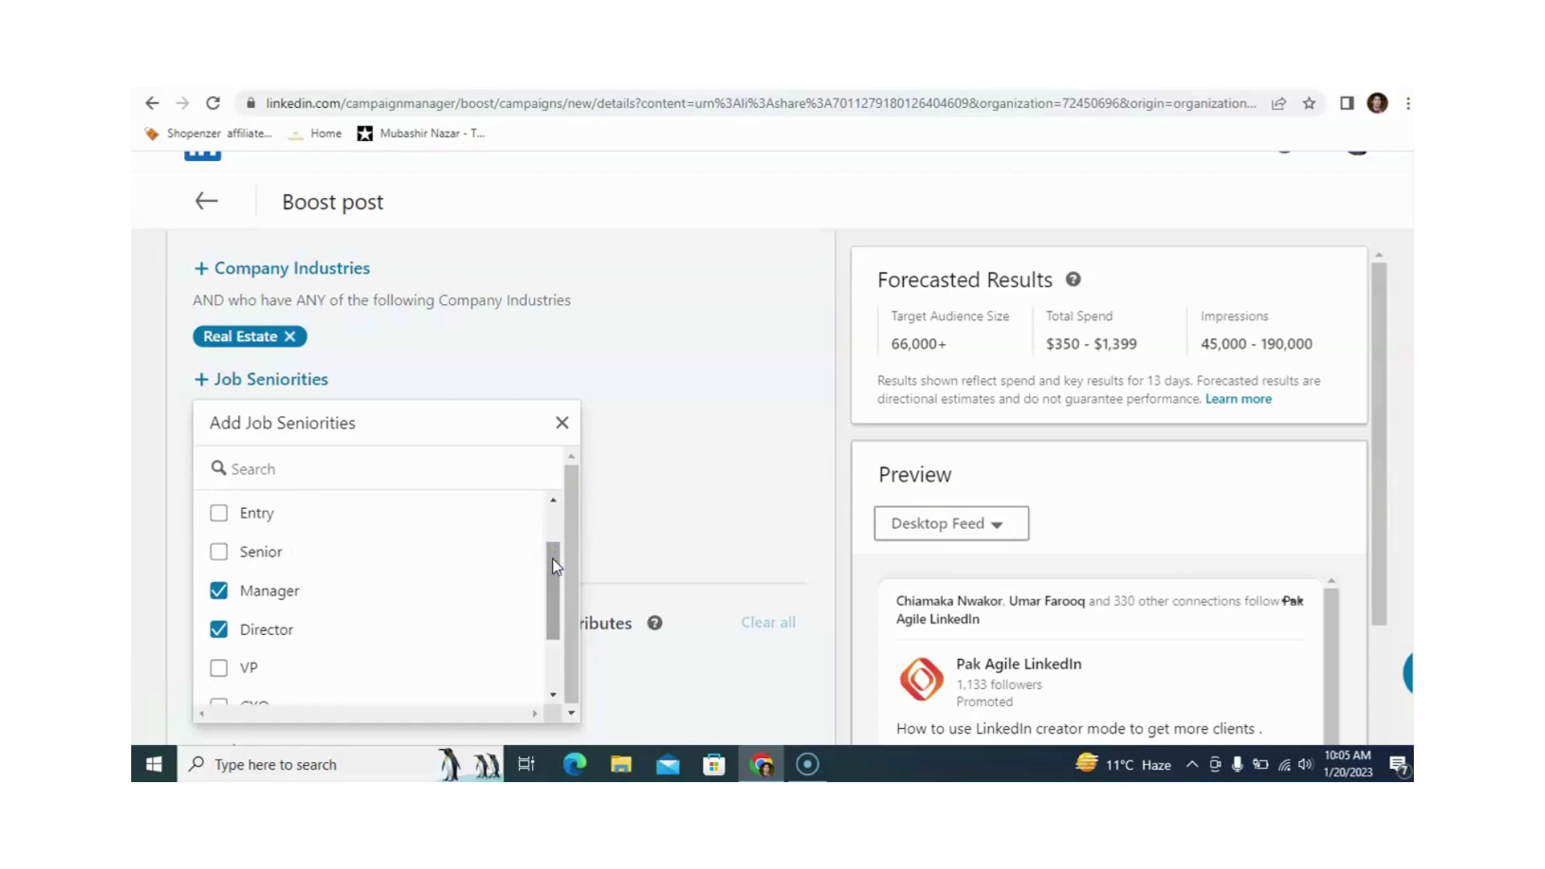
{"action": "left_click", "coordinate": [647, 443]}
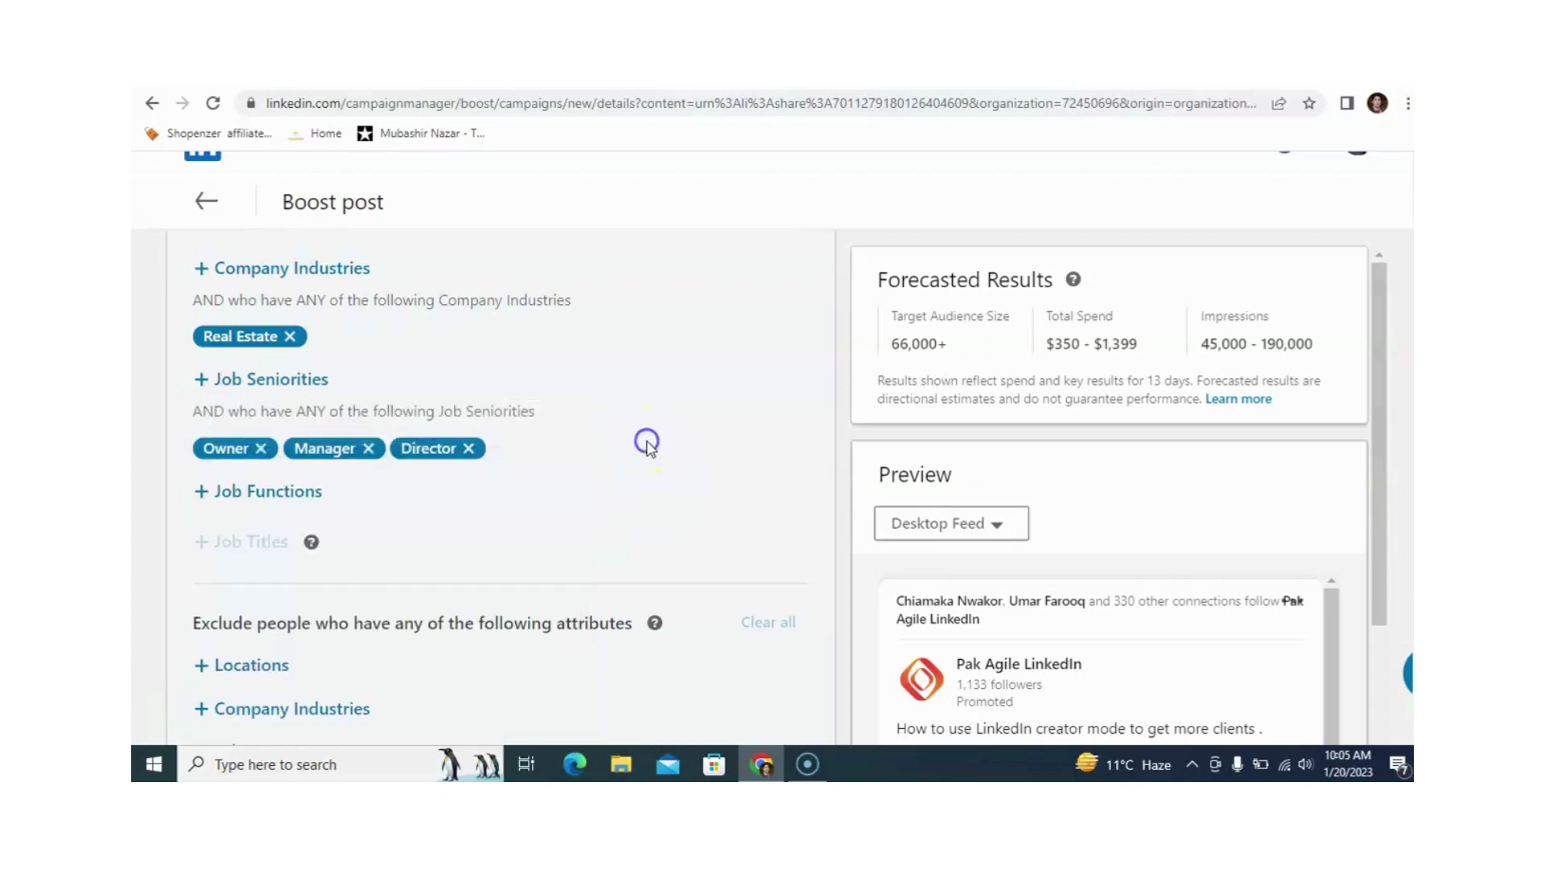
Step: Search the included job functions and add Real Estate to the audience
{"action": "left_click", "coordinate": [306, 496]}
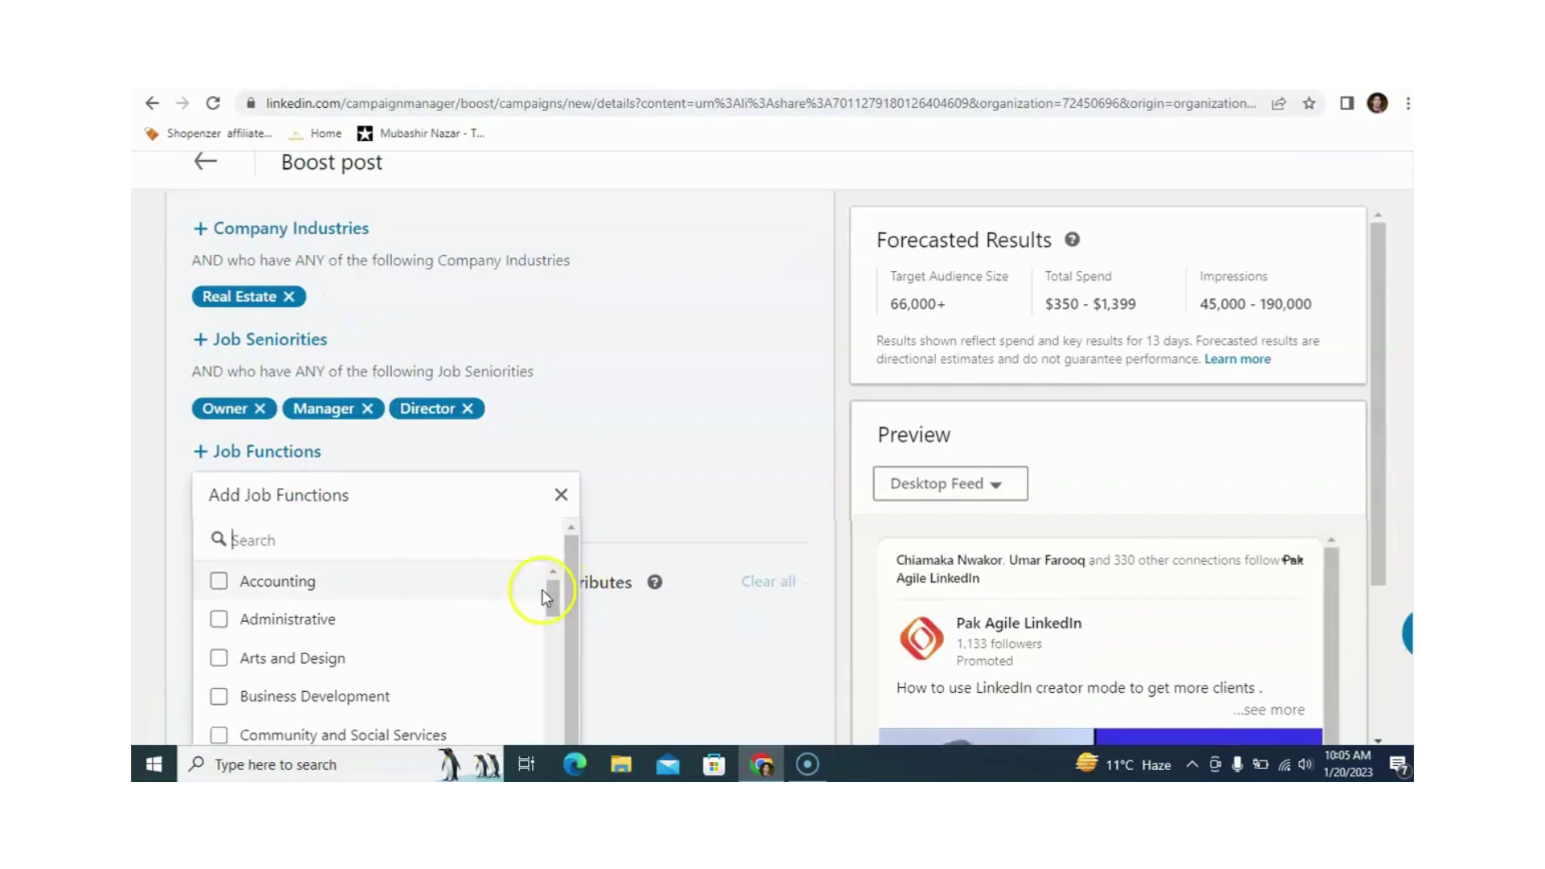
{"action": "mouse_move", "coordinate": [549, 595]}
{"action": "left_mouse_down"}
{"action": "mouse_move", "coordinate": [557, 709]}
{"action": "mouse_move", "coordinate": [560, 592]}
{"action": "left_mouse_up"}
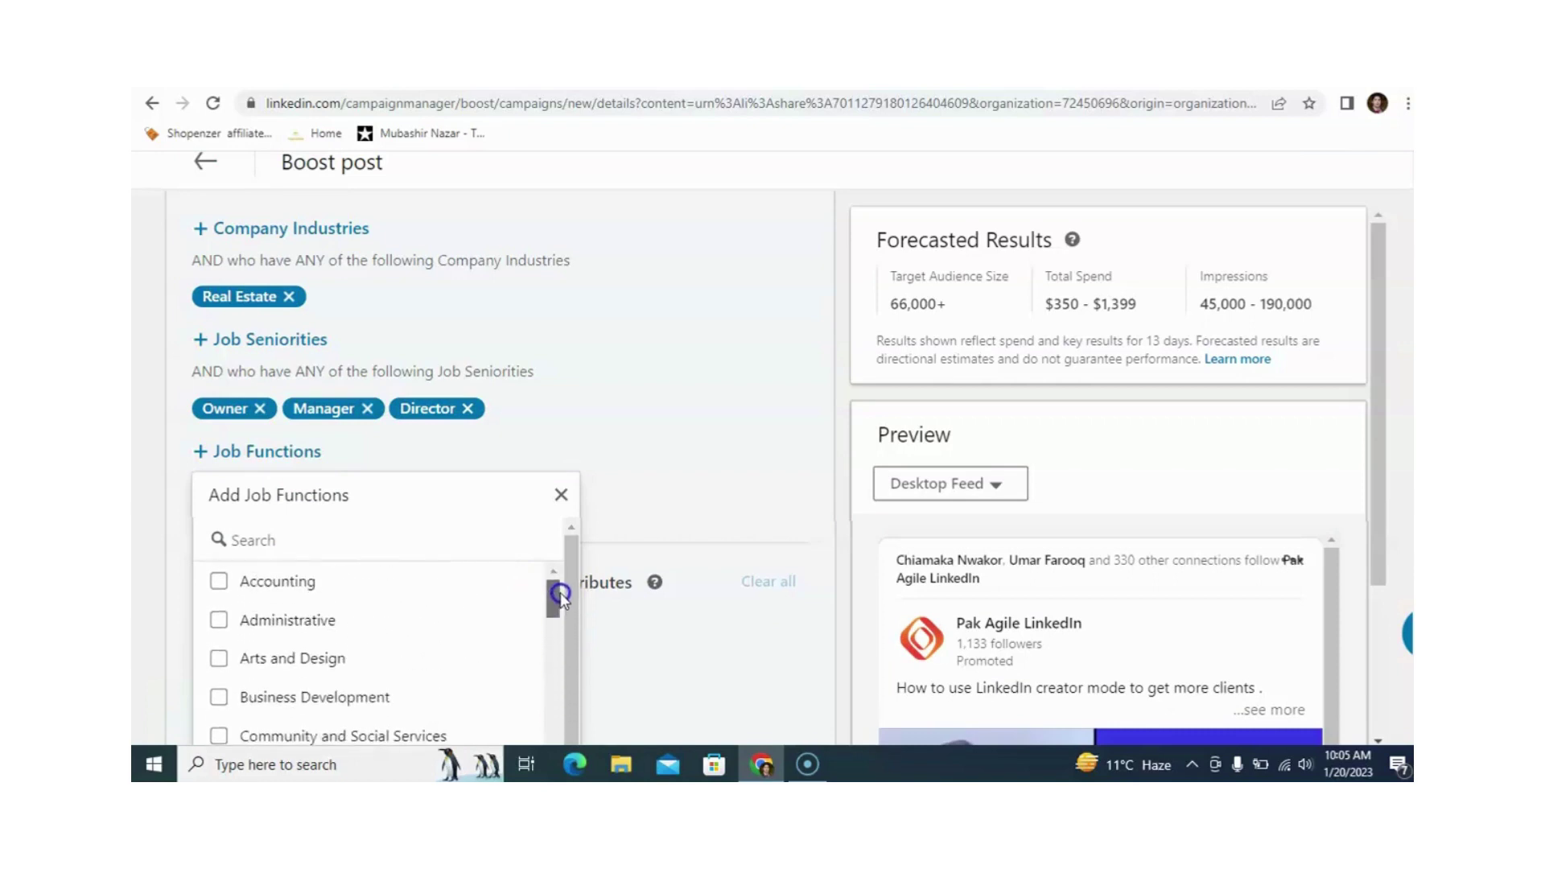
{"action": "left_click", "coordinate": [375, 539]}
{"action": "type", "text": "sa"}
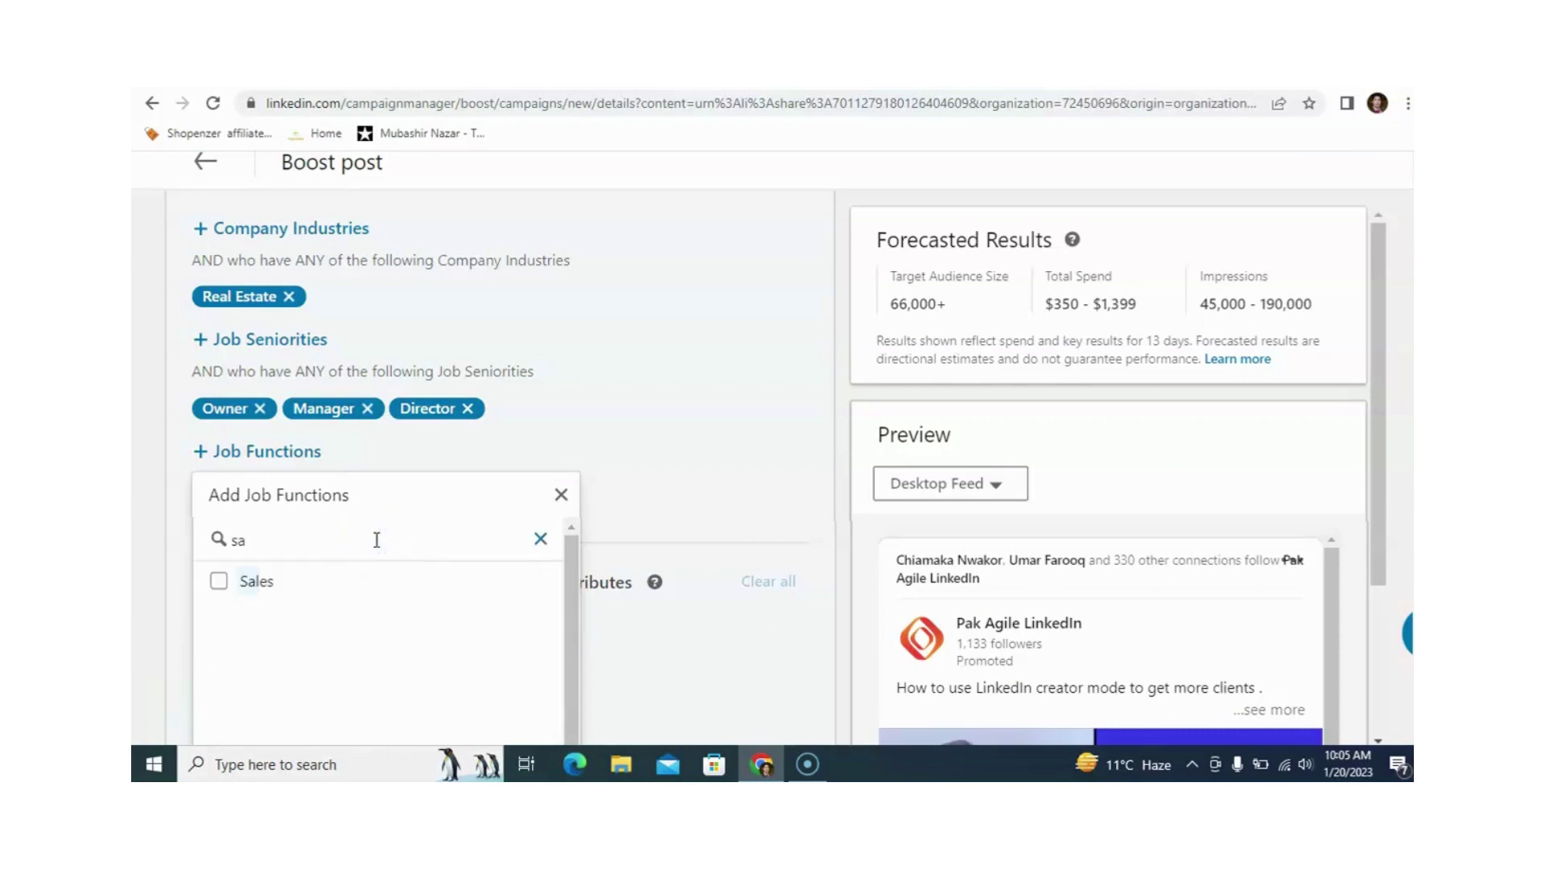
{"action": "key", "text": "BackSpace"}
{"action": "key", "text": "BackSpace"}
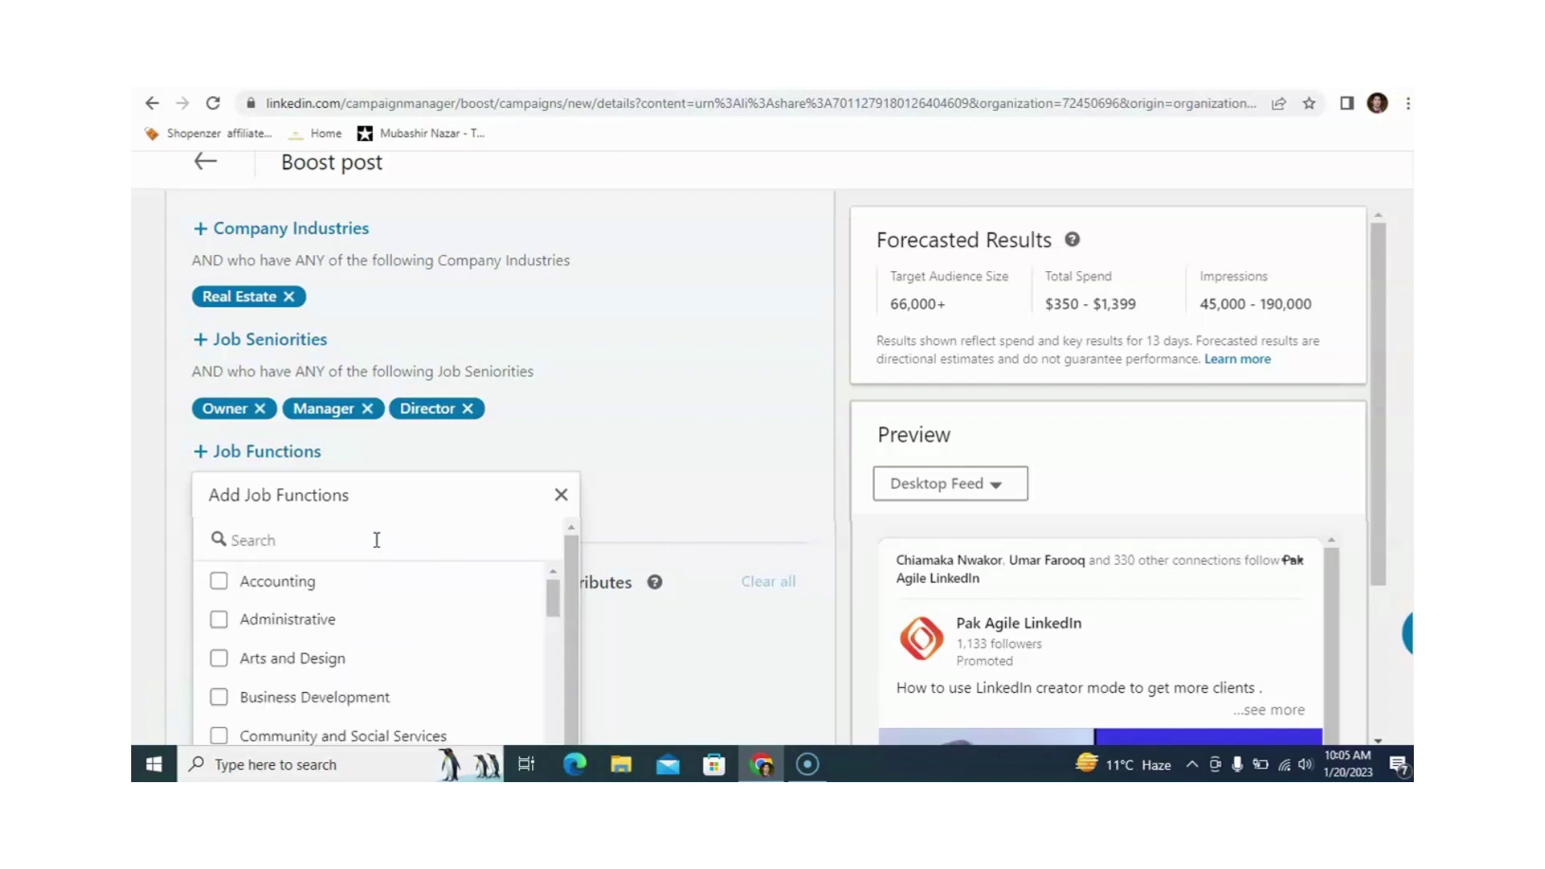
{"action": "type", "text": "re"}
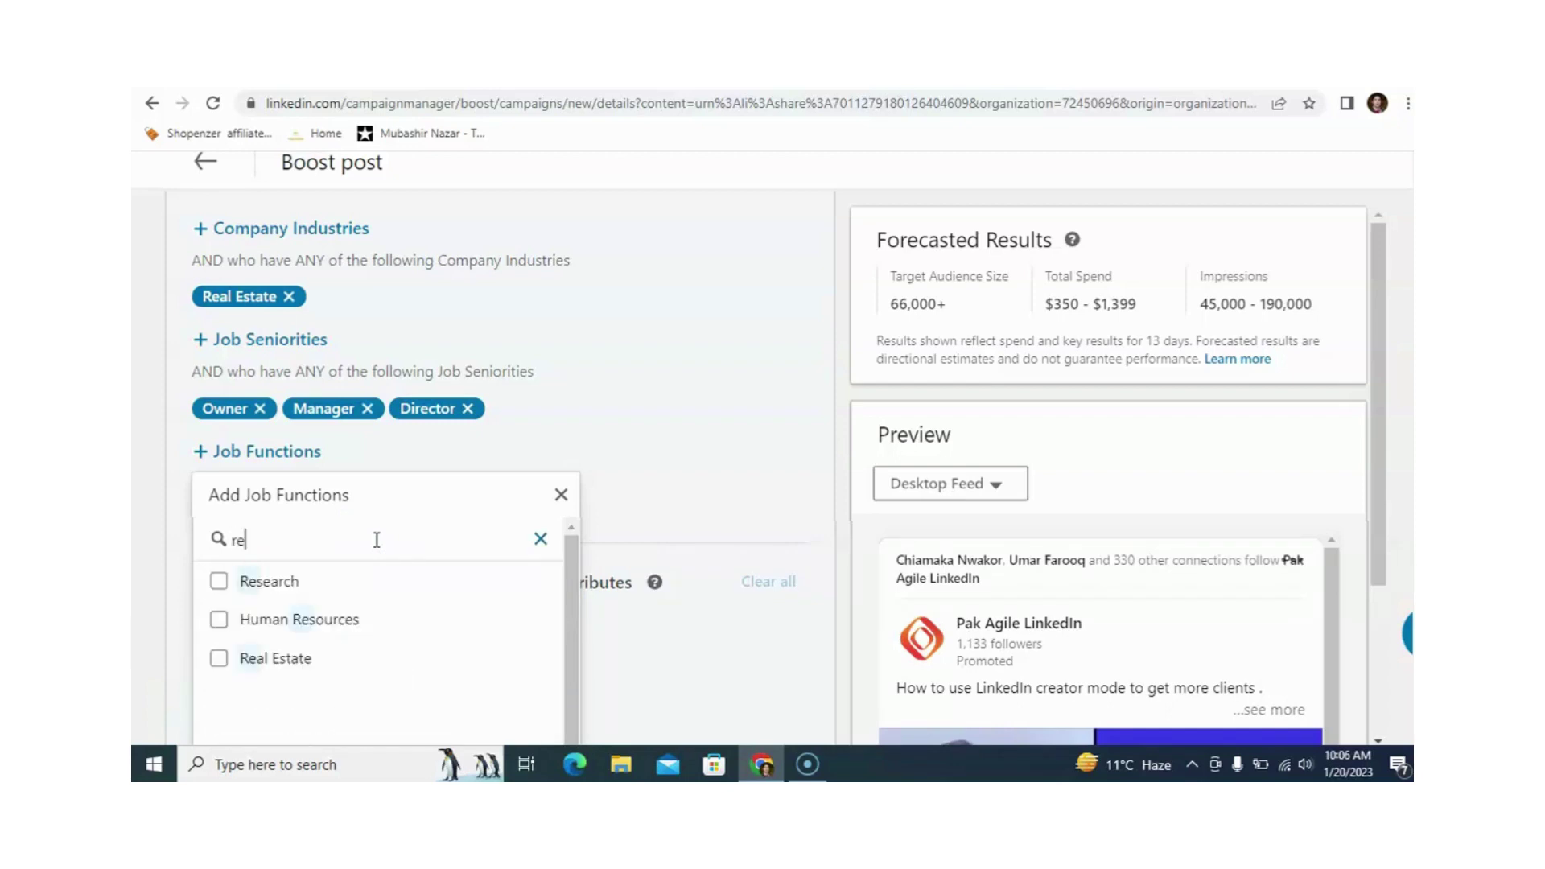
{"action": "left_click", "coordinate": [286, 656]}
{"action": "left_click", "coordinate": [630, 481]}
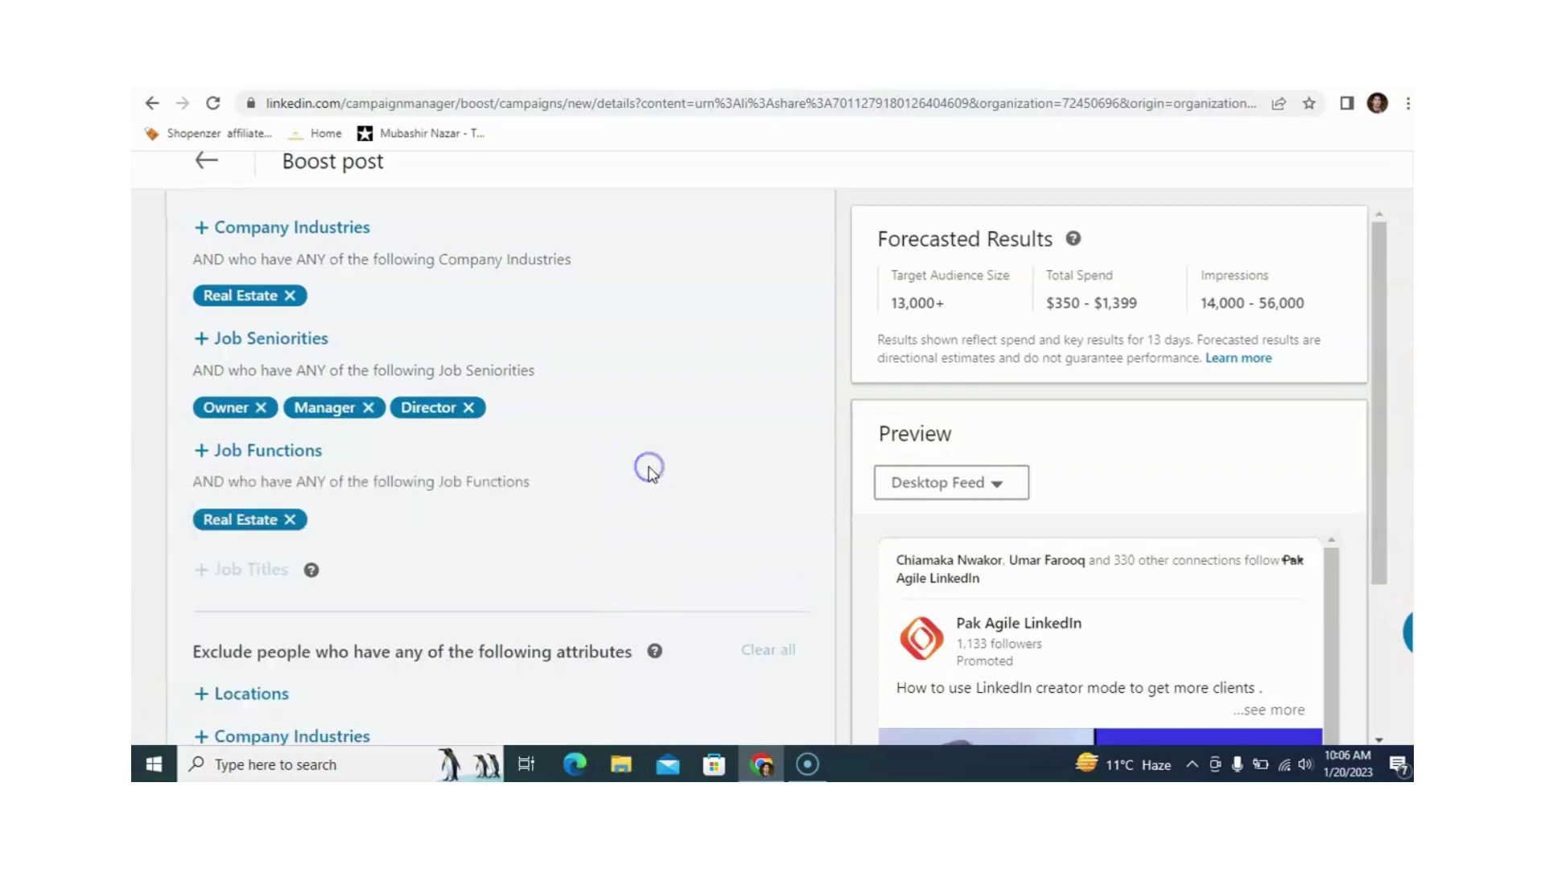
Step: Remove the Owner, Manager and Director job seniorities and the Real Estate job function from the included audience
{"action": "left_click", "coordinate": [250, 568]}
{"action": "left_click", "coordinate": [260, 407]}
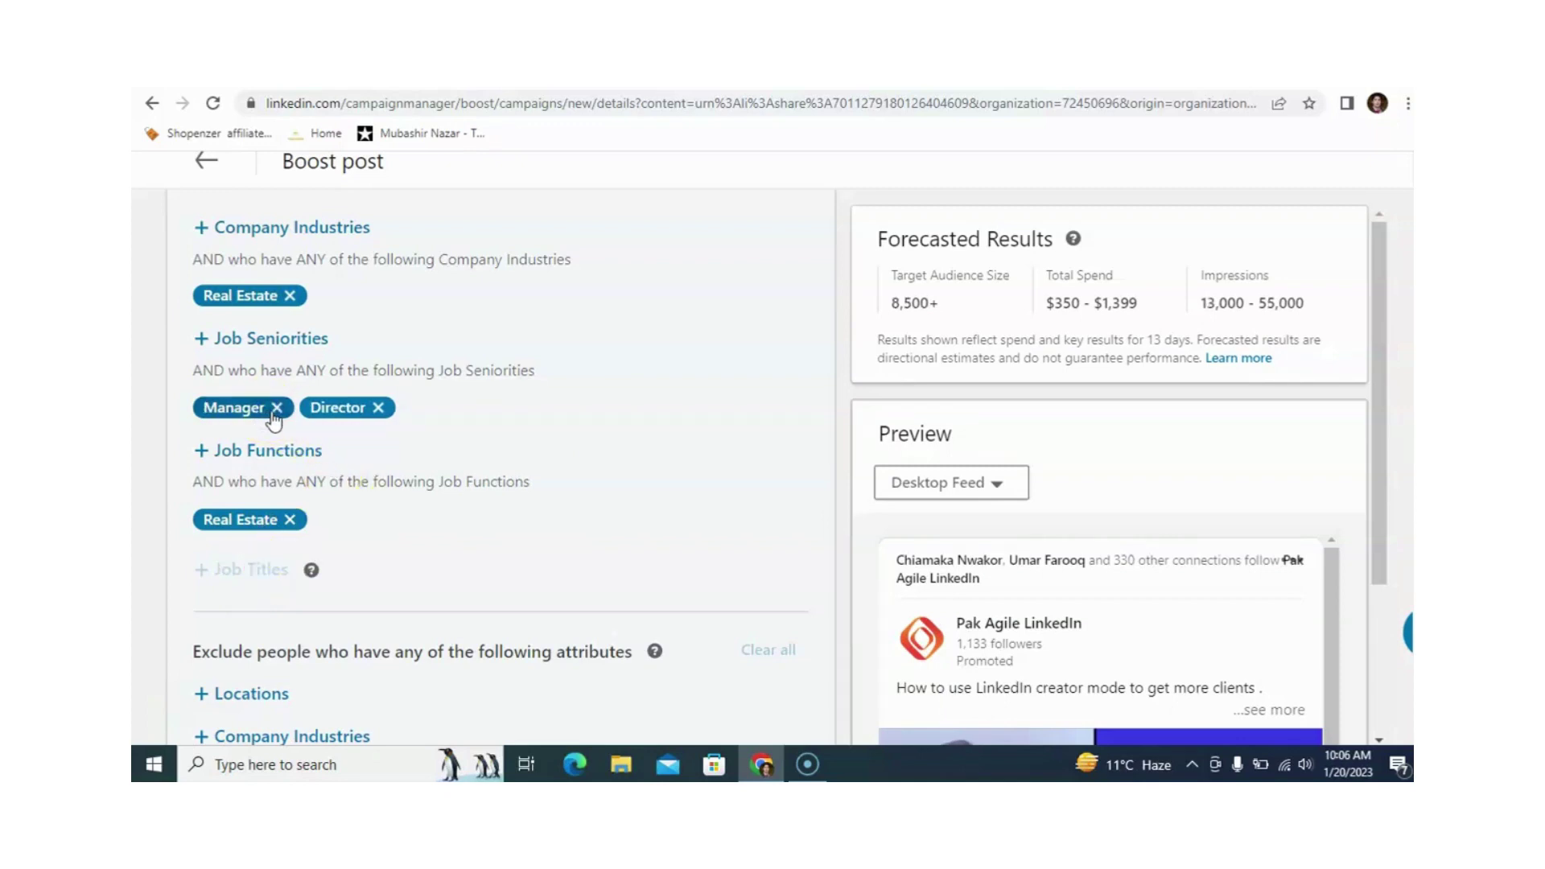
{"action": "left_click", "coordinate": [276, 409]}
{"action": "left_click", "coordinate": [271, 408]}
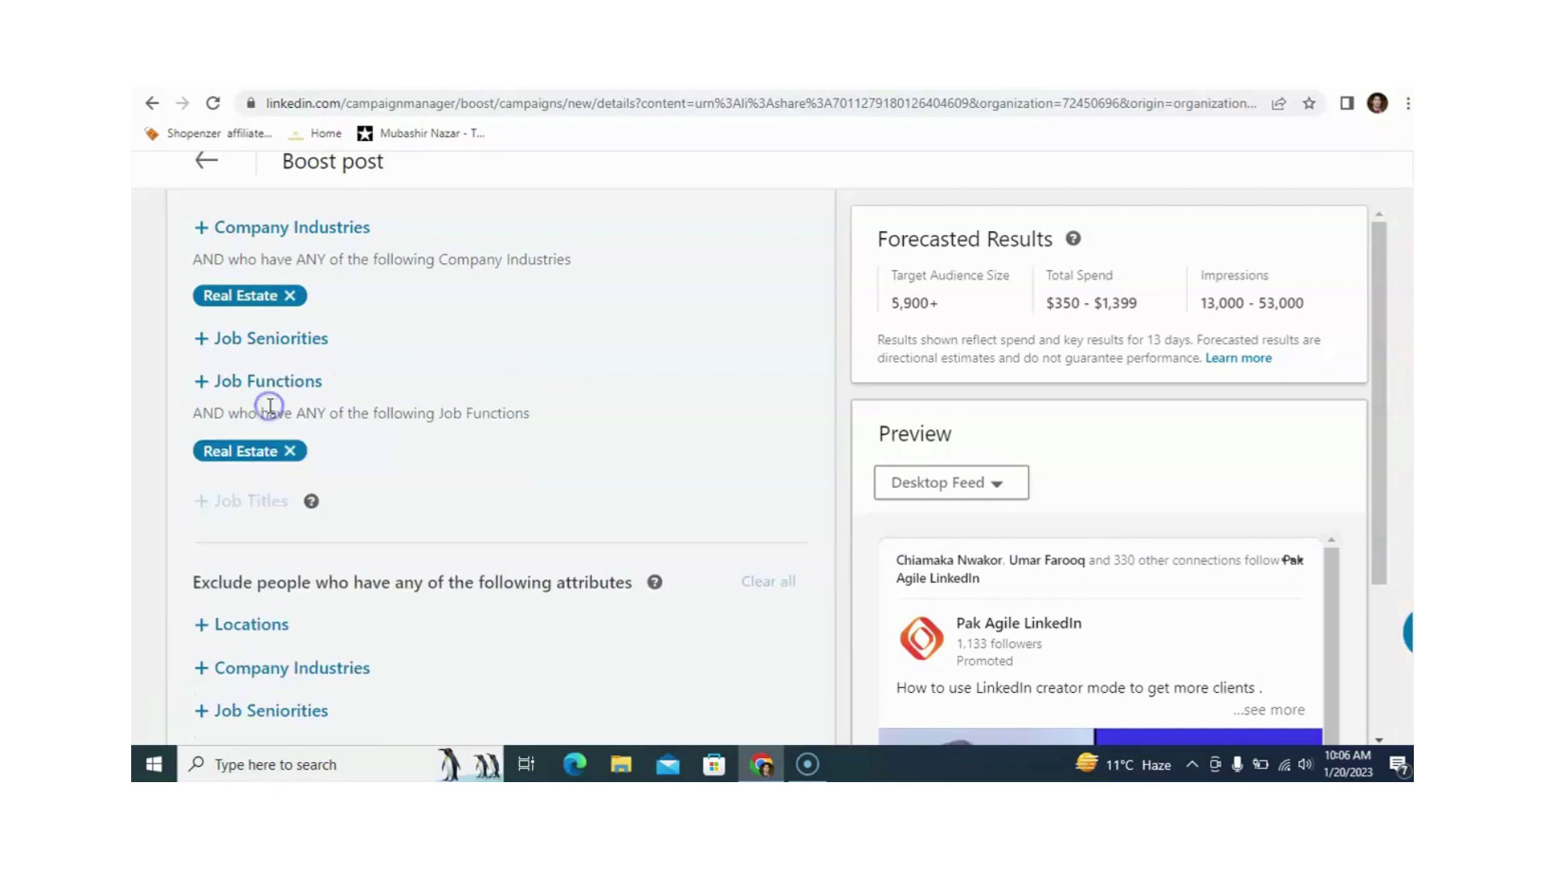
{"action": "left_click", "coordinate": [290, 452]}
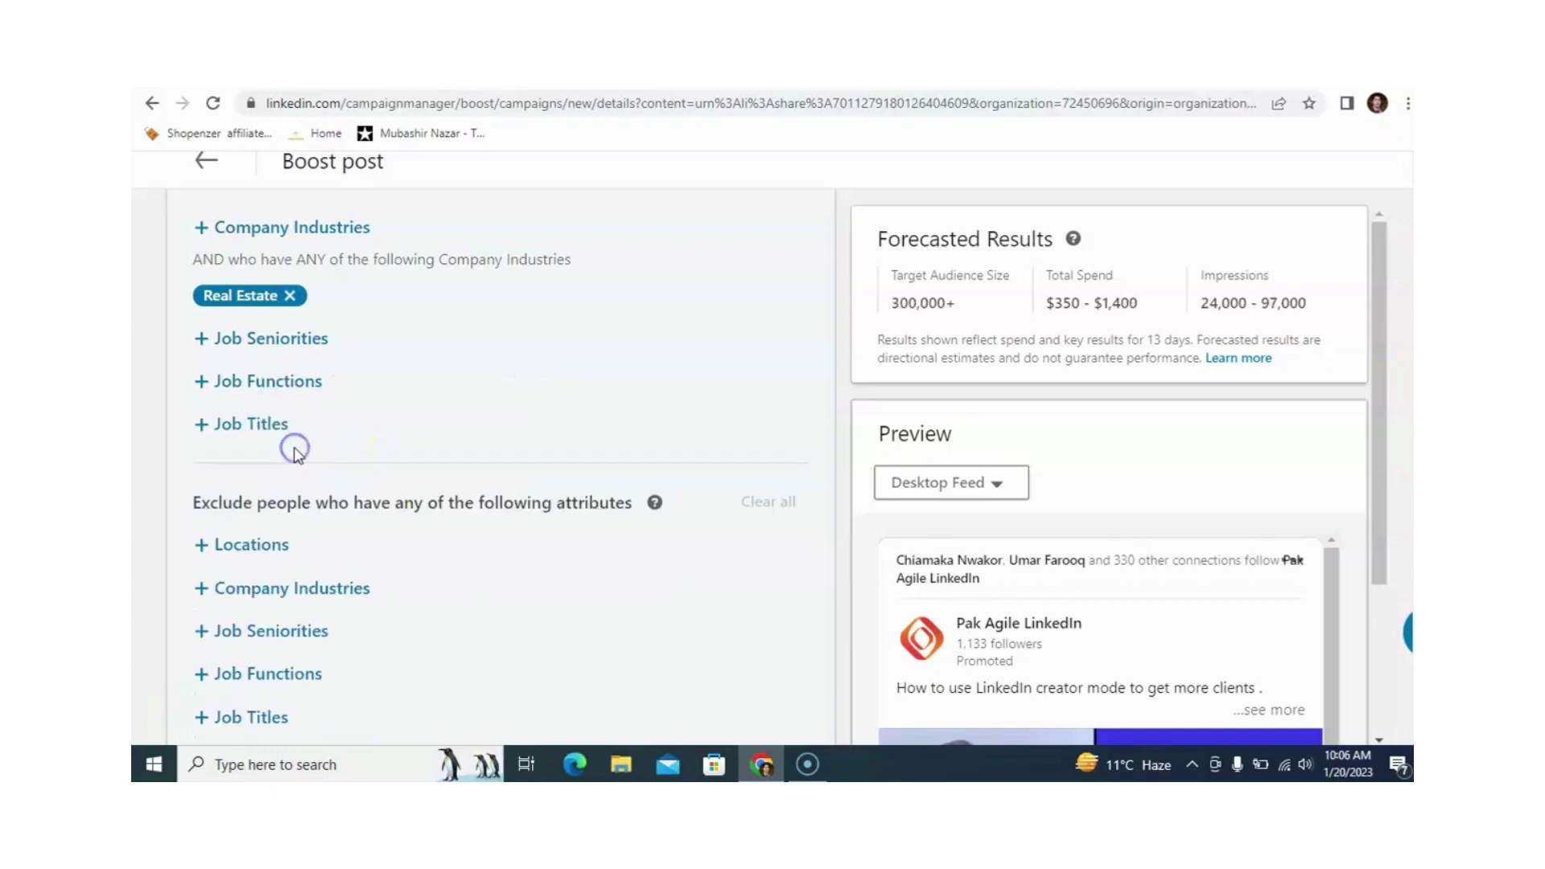
Step: Search the included job titles for "real" and add Real Estate Agent to the audience
{"action": "left_click", "coordinate": [244, 424]}
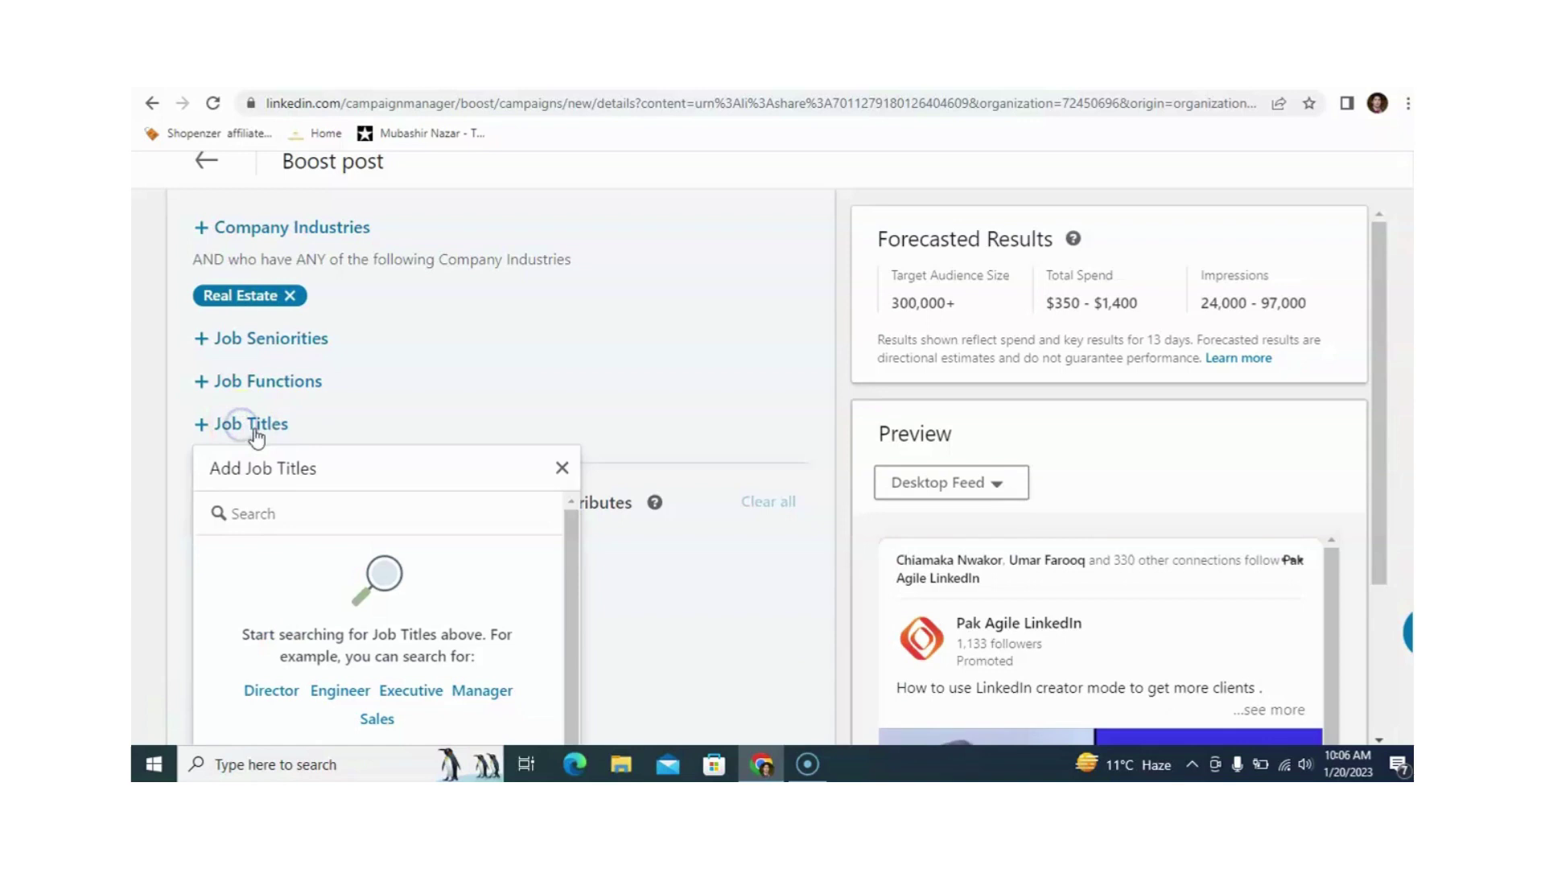
{"action": "left_click", "coordinate": [318, 507]}
{"action": "type", "text": "real"}
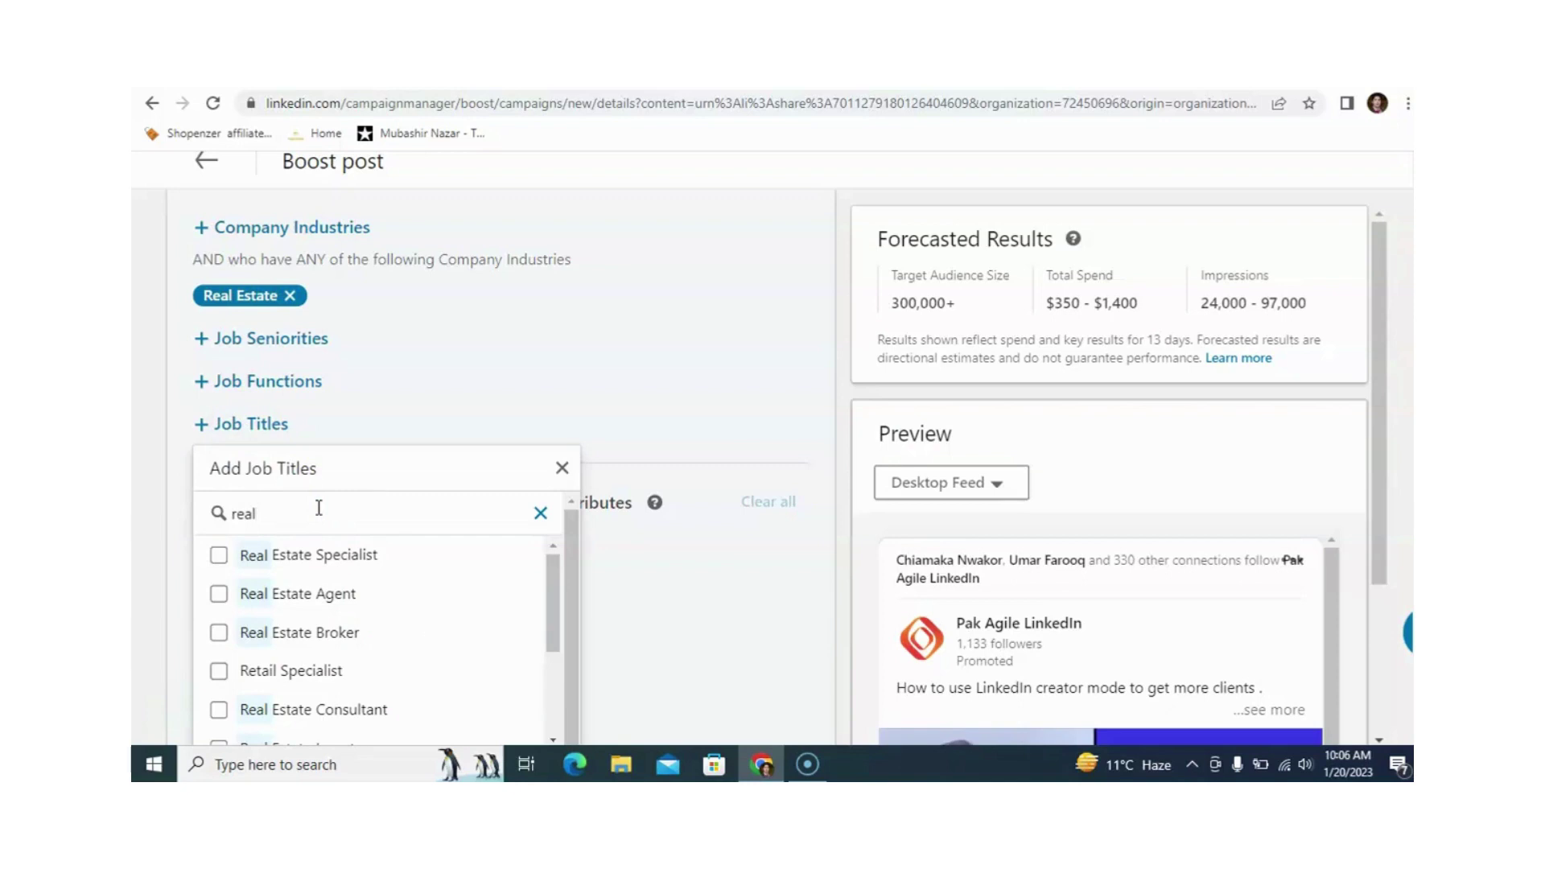
{"action": "left_click", "coordinate": [254, 602]}
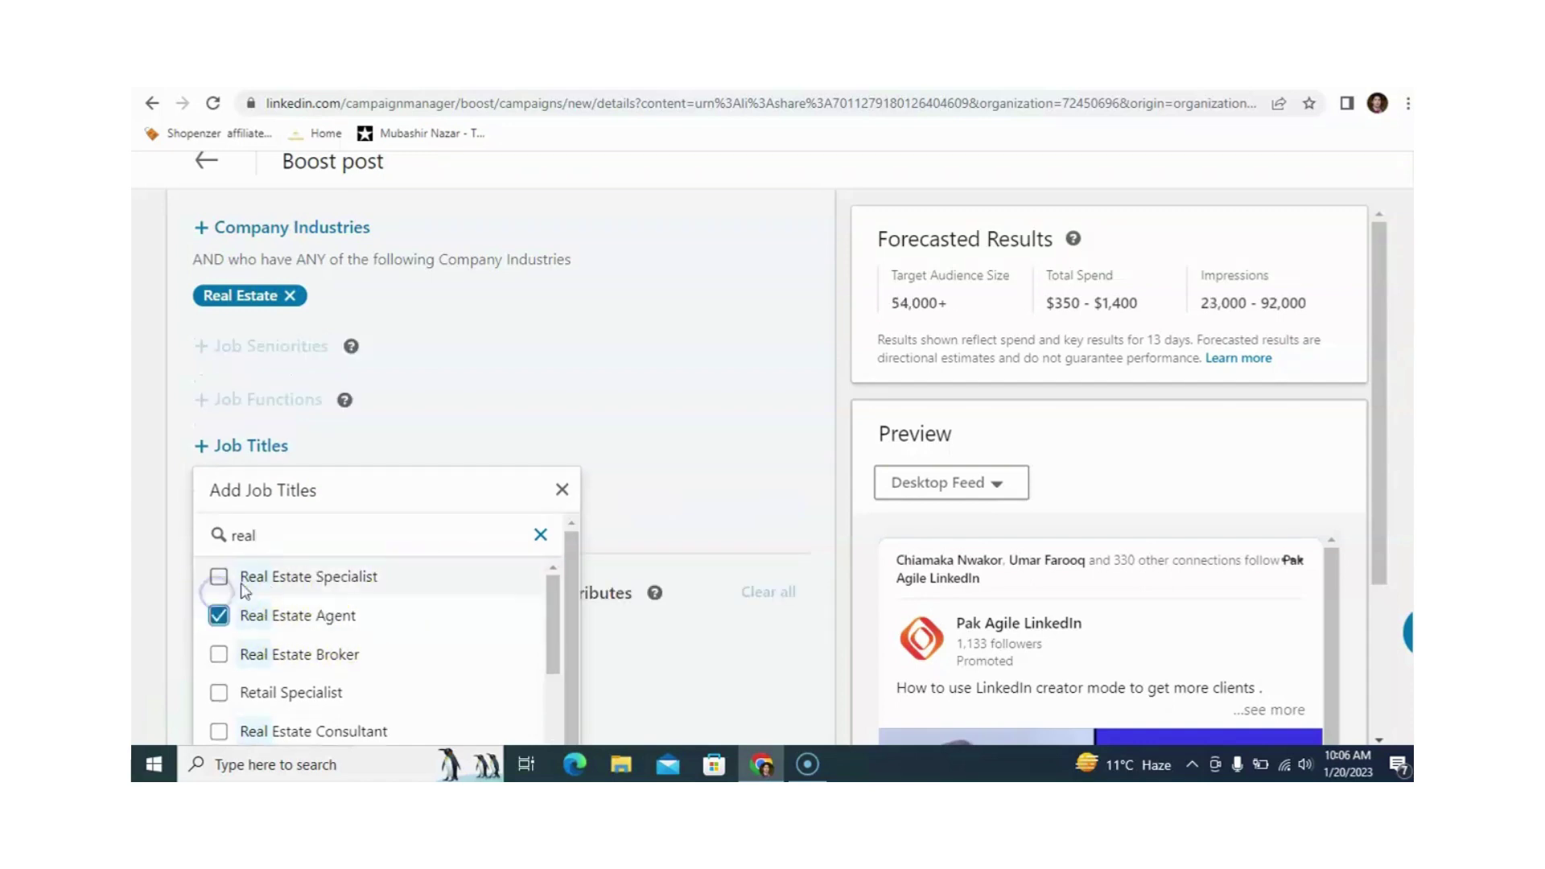
{"action": "left_click", "coordinate": [494, 420]}
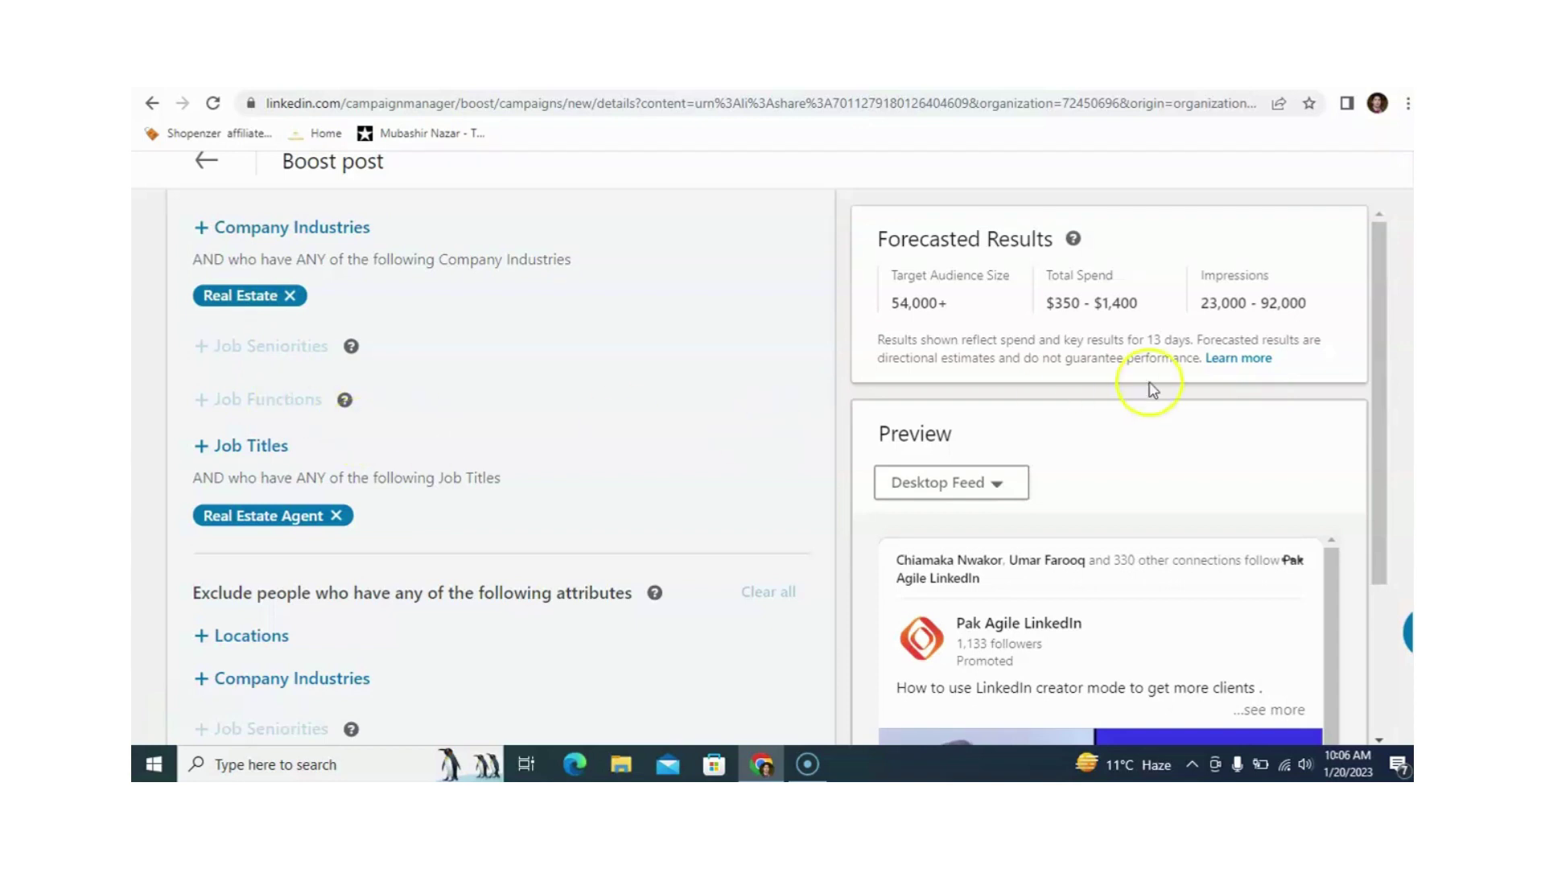
Step: Add Pakistan to the excluded locations and remove that exclusion again
{"action": "scroll", "coordinate": [499, 443], "scroll_direction": "down", "scroll_amount": 2}
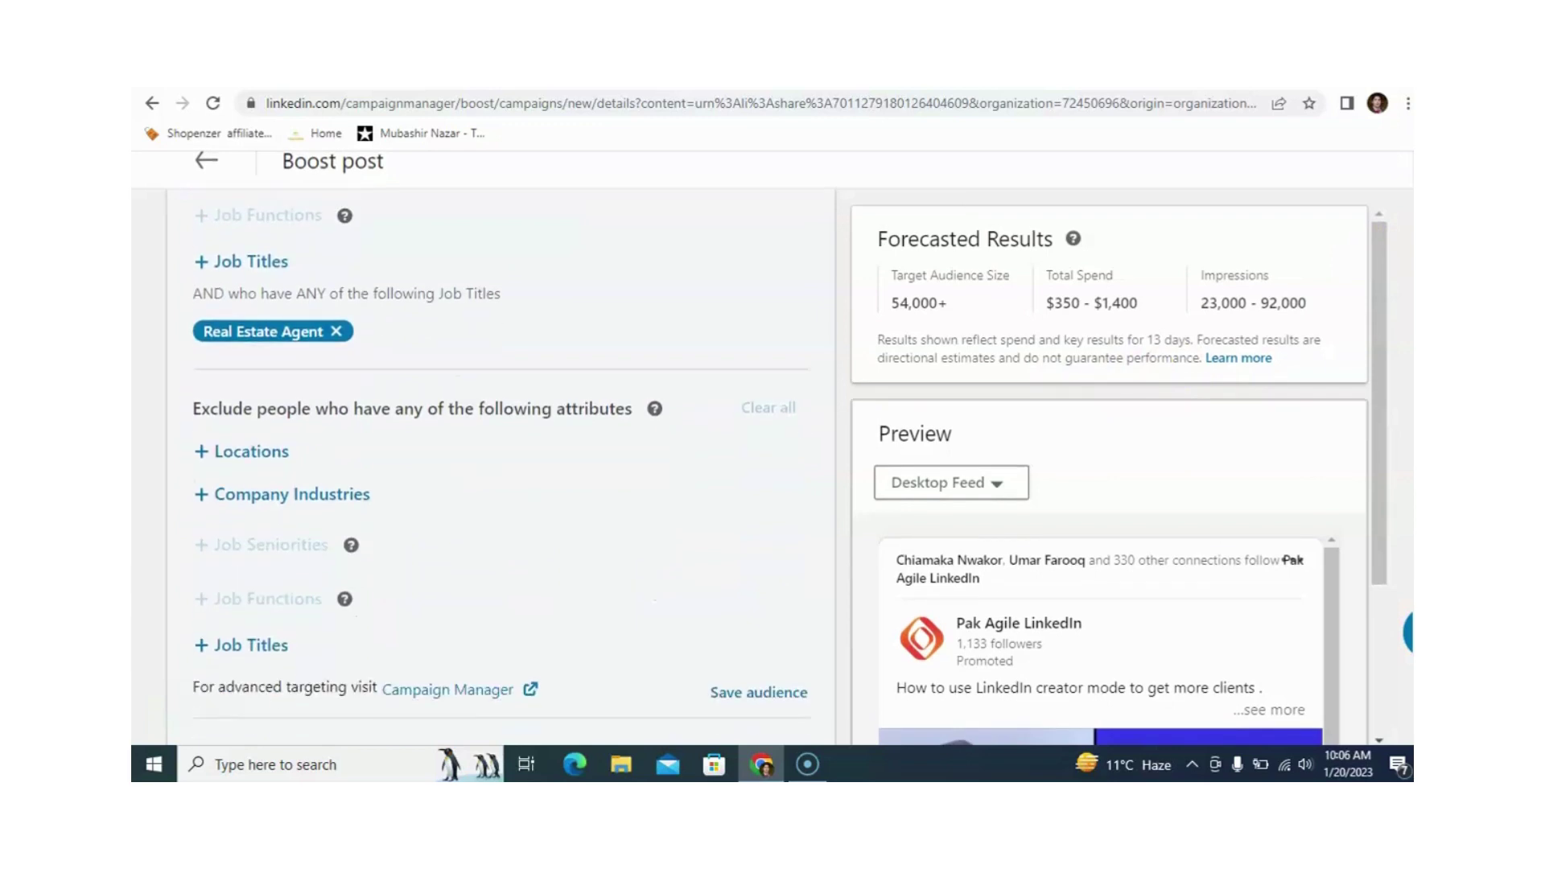
{"action": "left_click", "coordinate": [262, 449]}
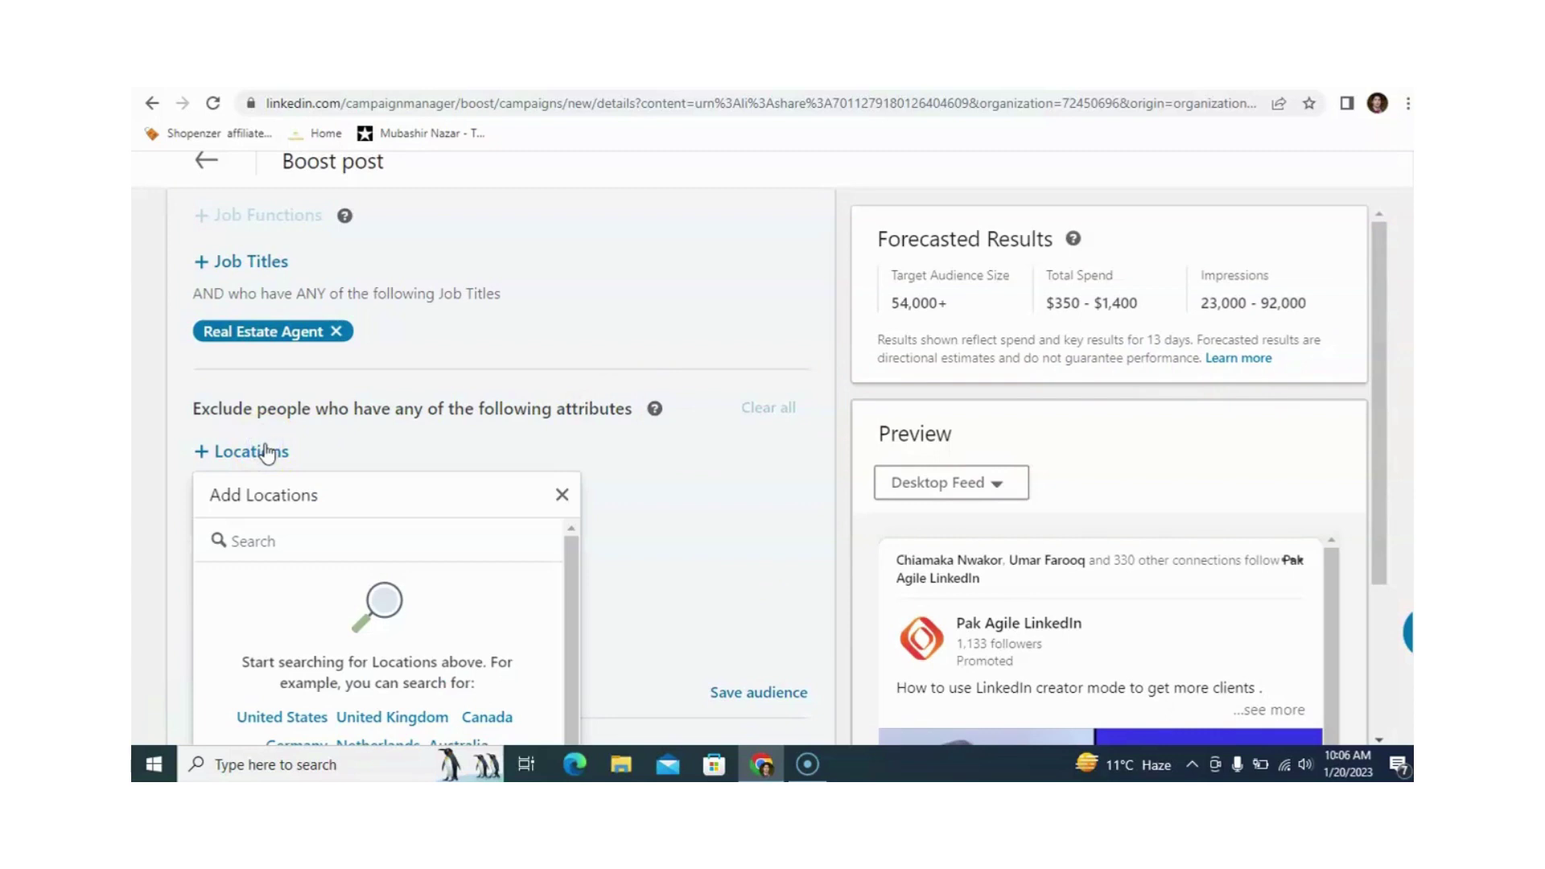
{"action": "left_click", "coordinate": [379, 515]}
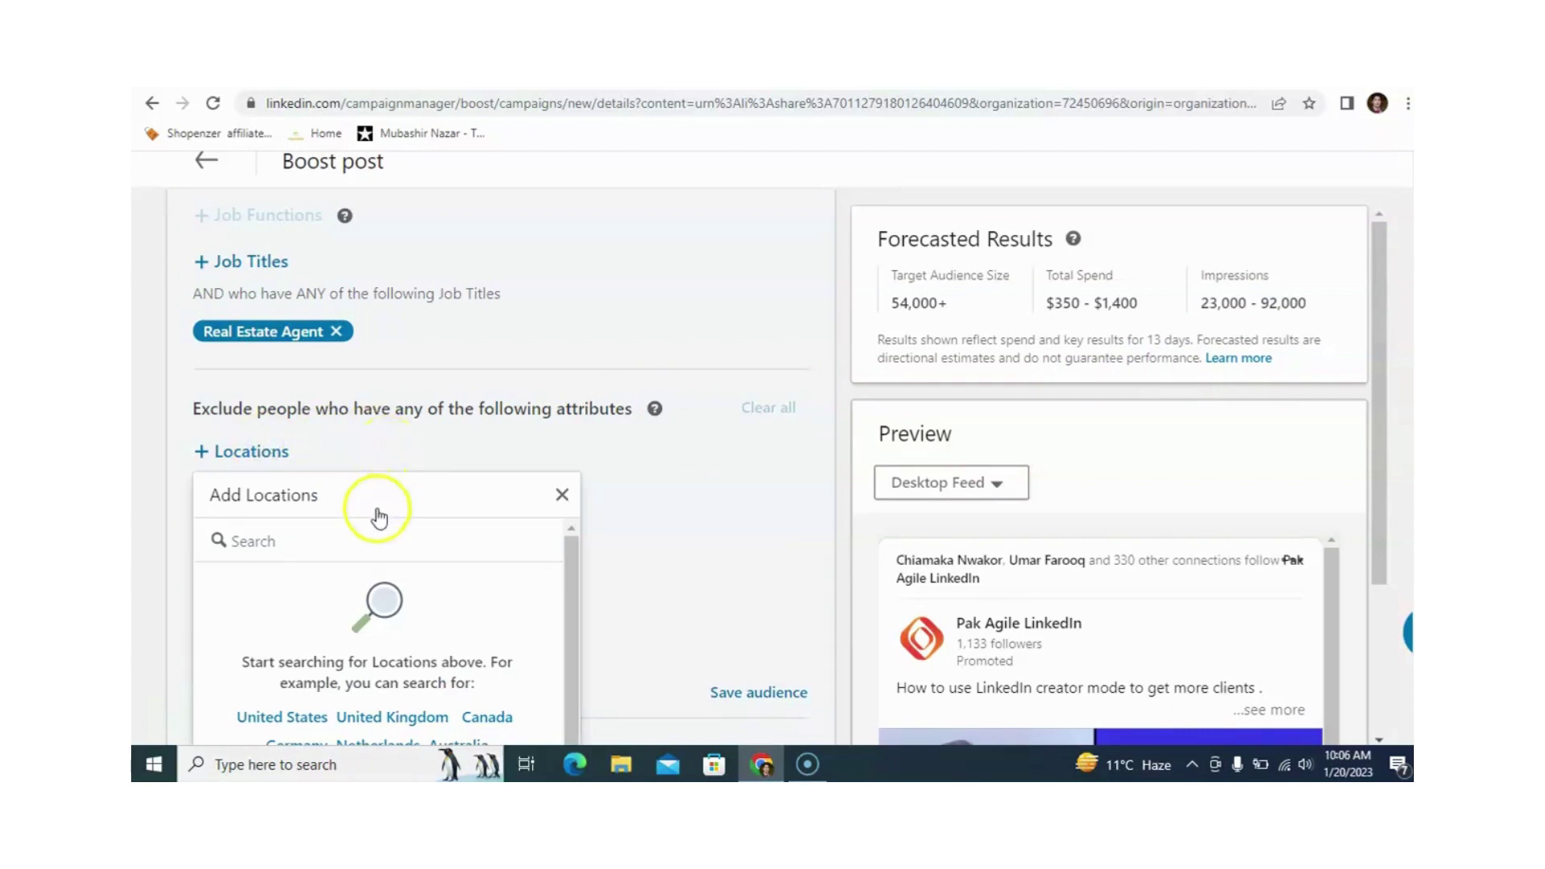
{"action": "left_click", "coordinate": [362, 531]}
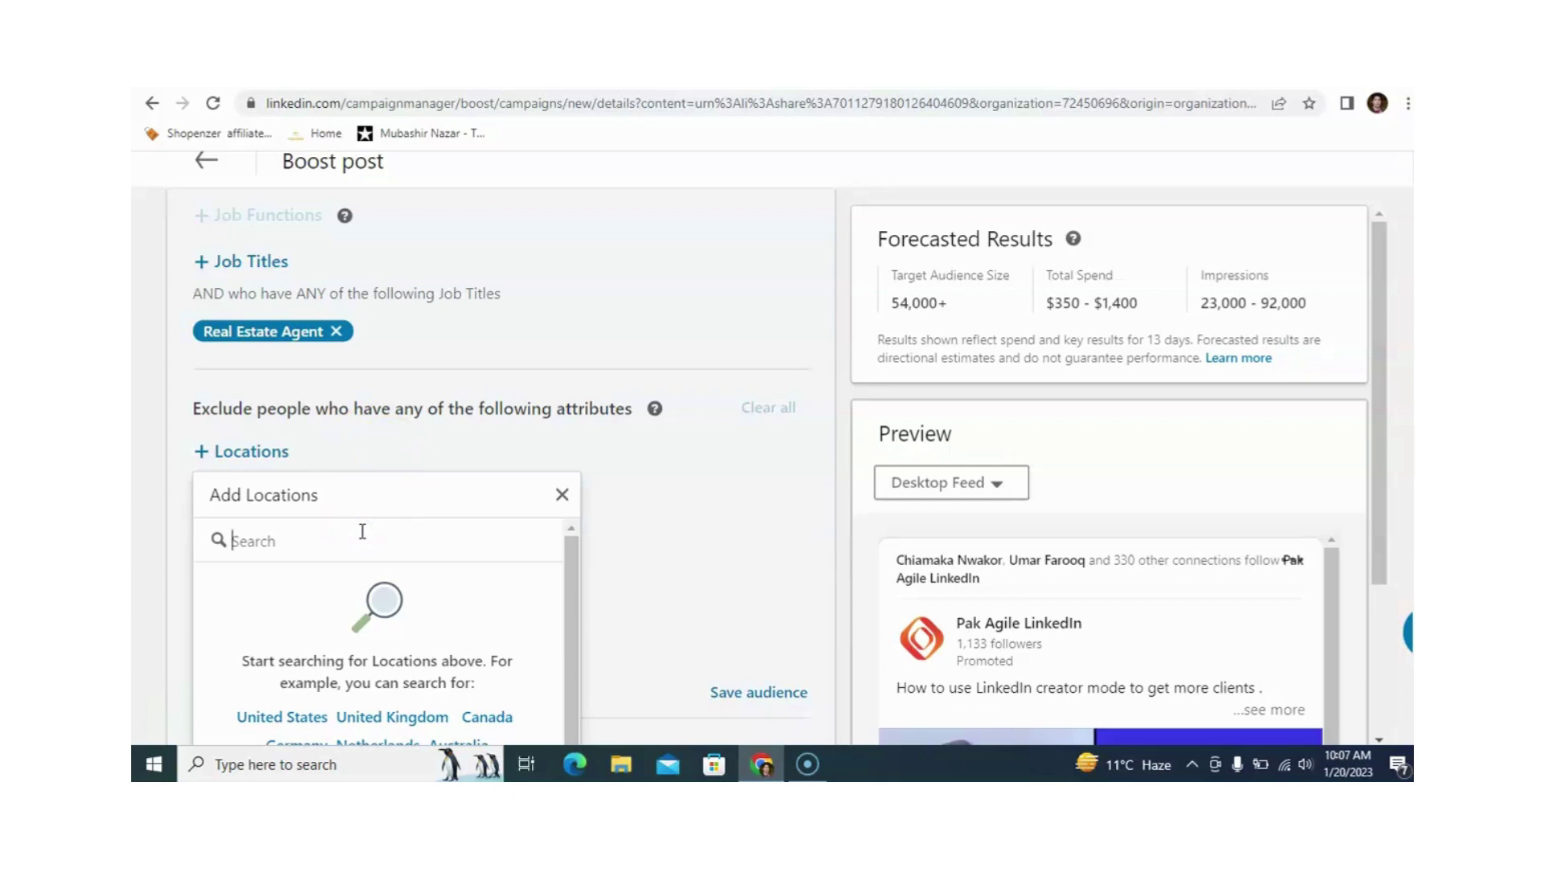
{"action": "type", "text": "pak"}
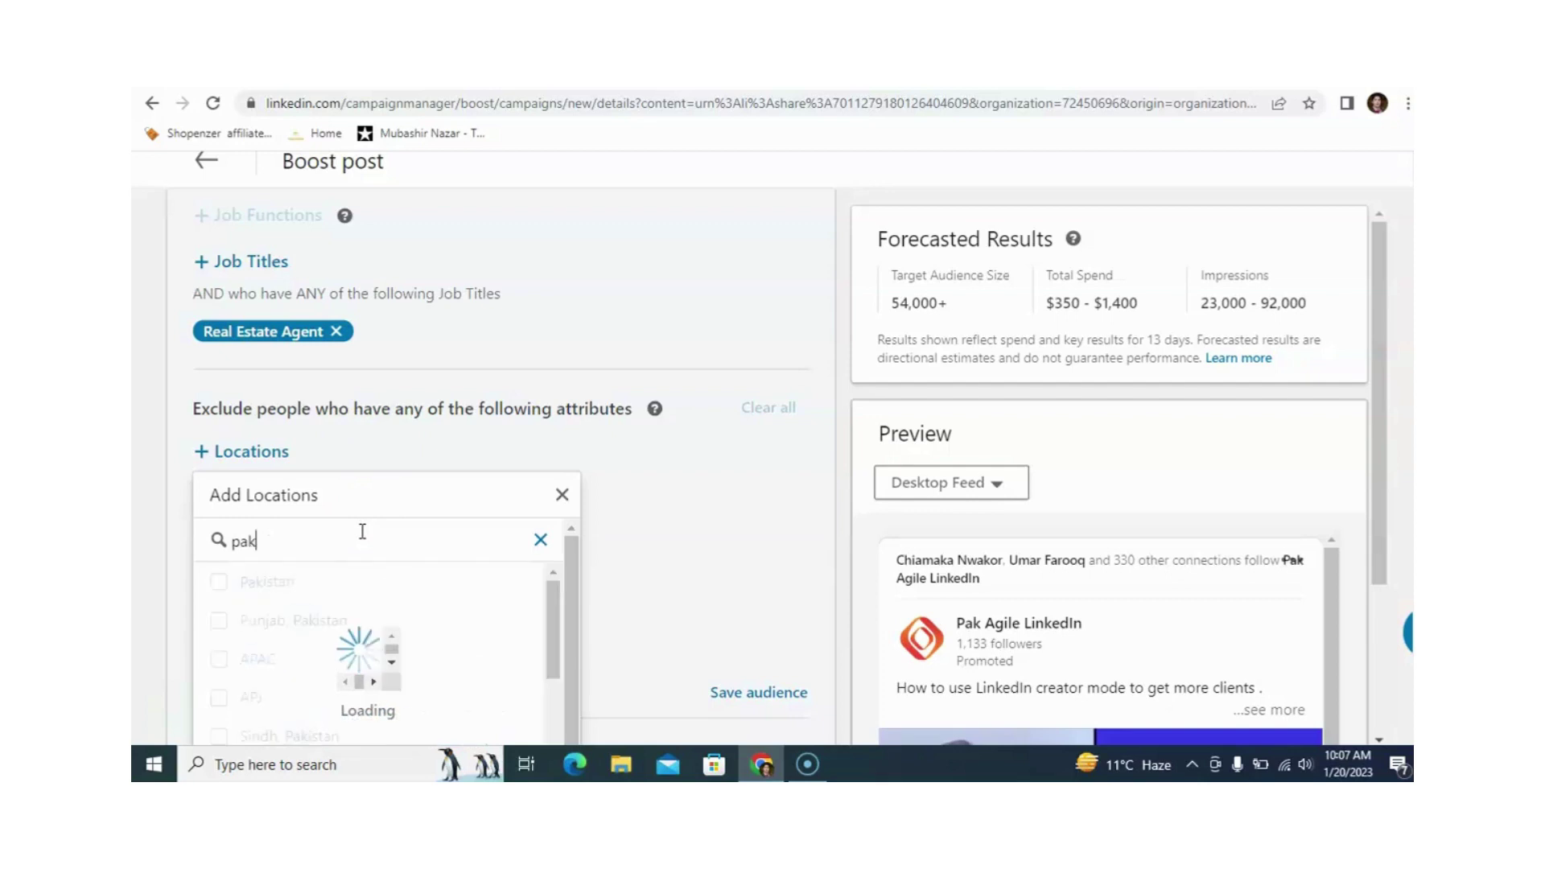
{"action": "left_click", "coordinate": [219, 582]}
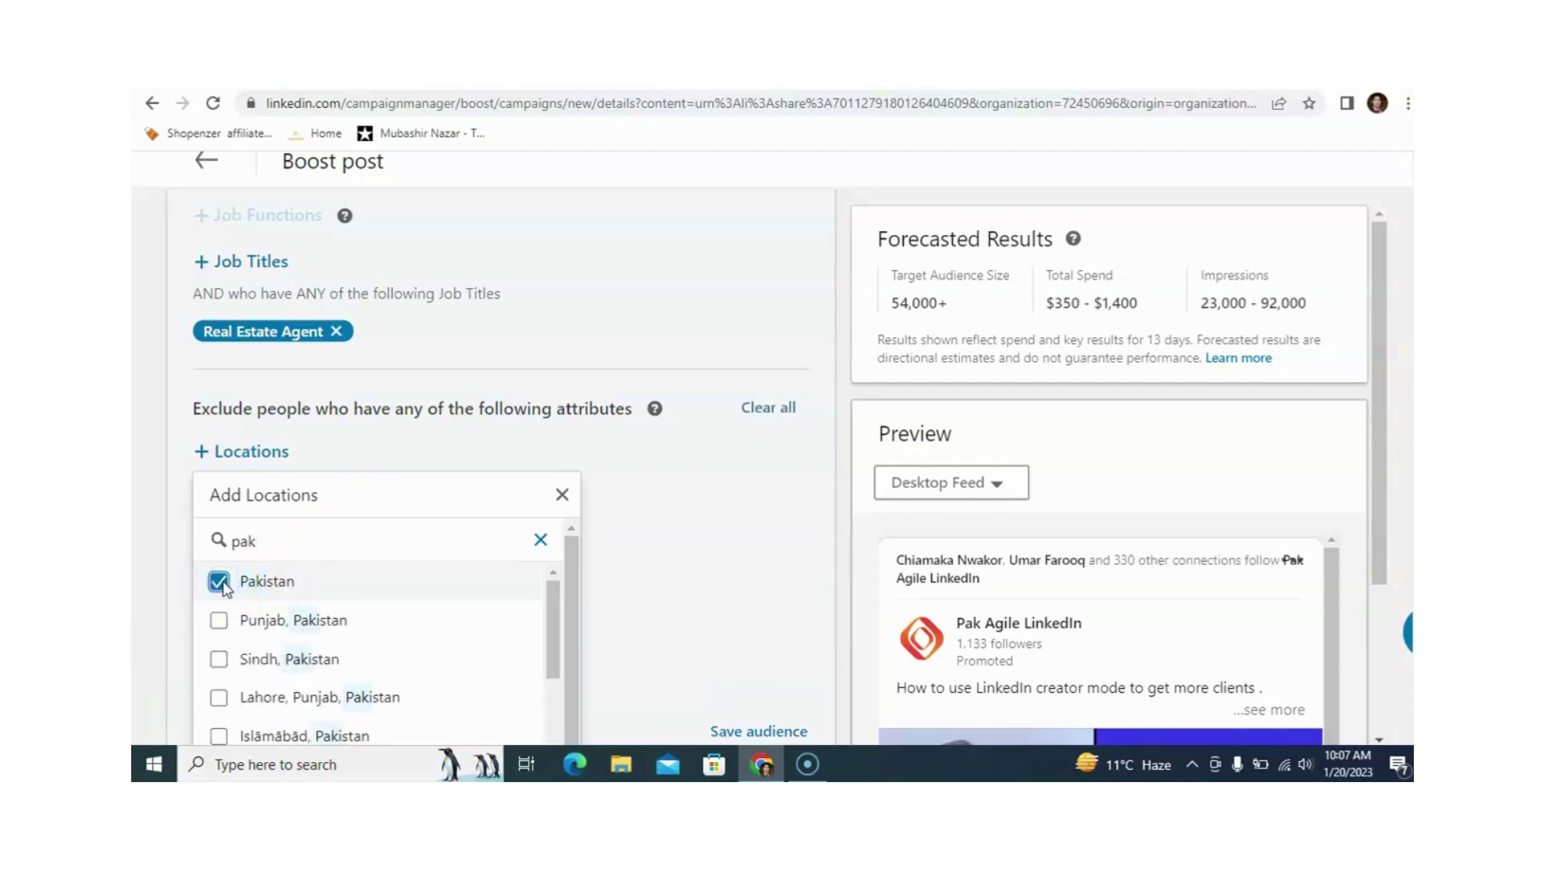
{"action": "left_click", "coordinate": [541, 542]}
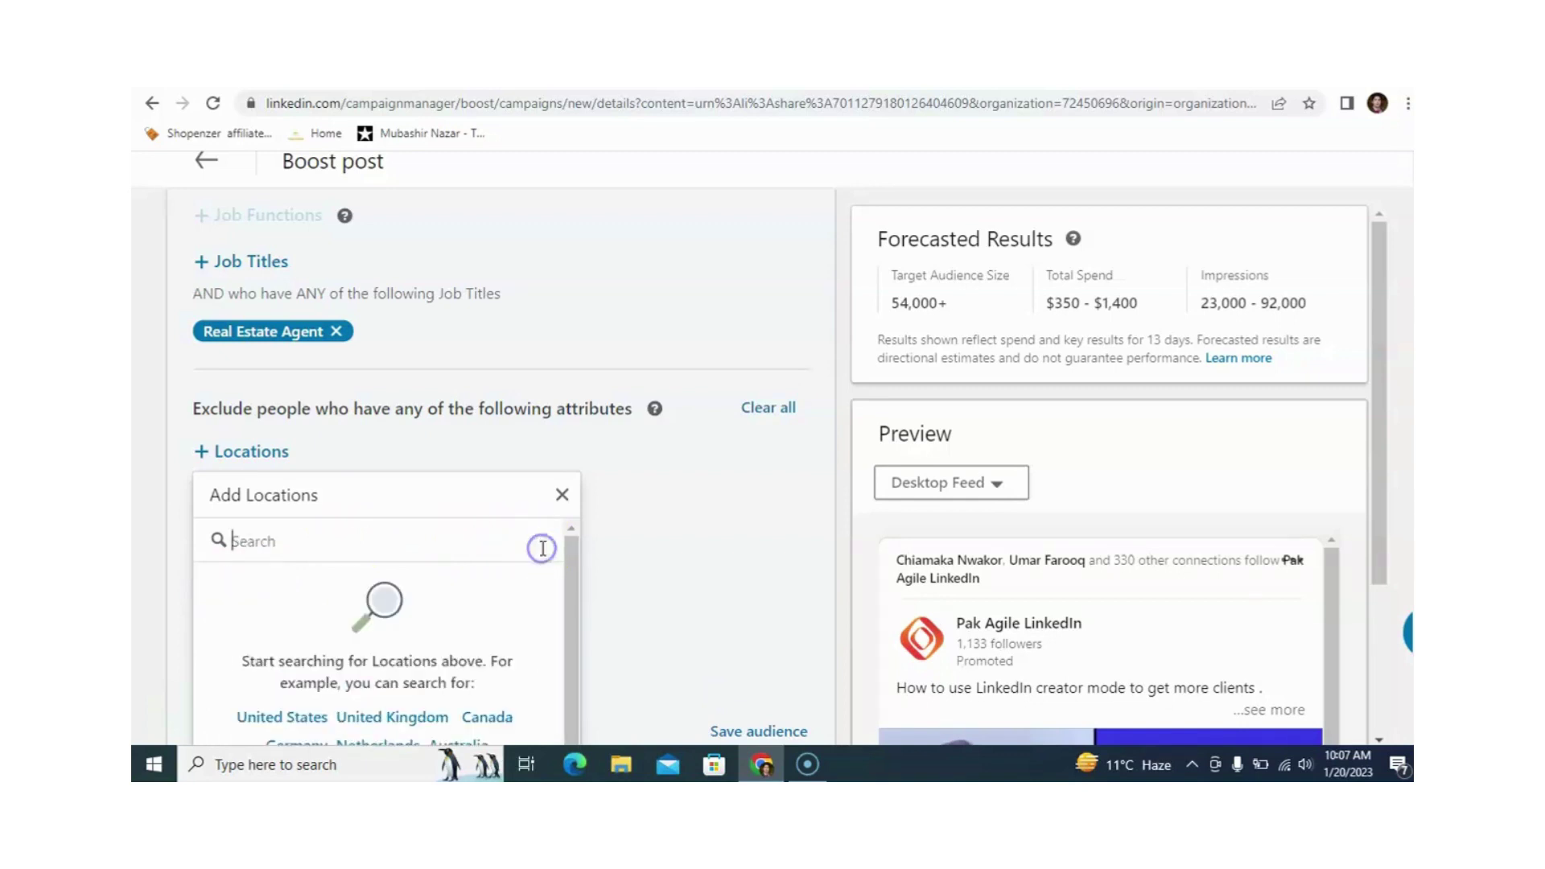
{"action": "scroll", "coordinate": [773, 451], "scroll_direction": "up", "scroll_amount": 3}
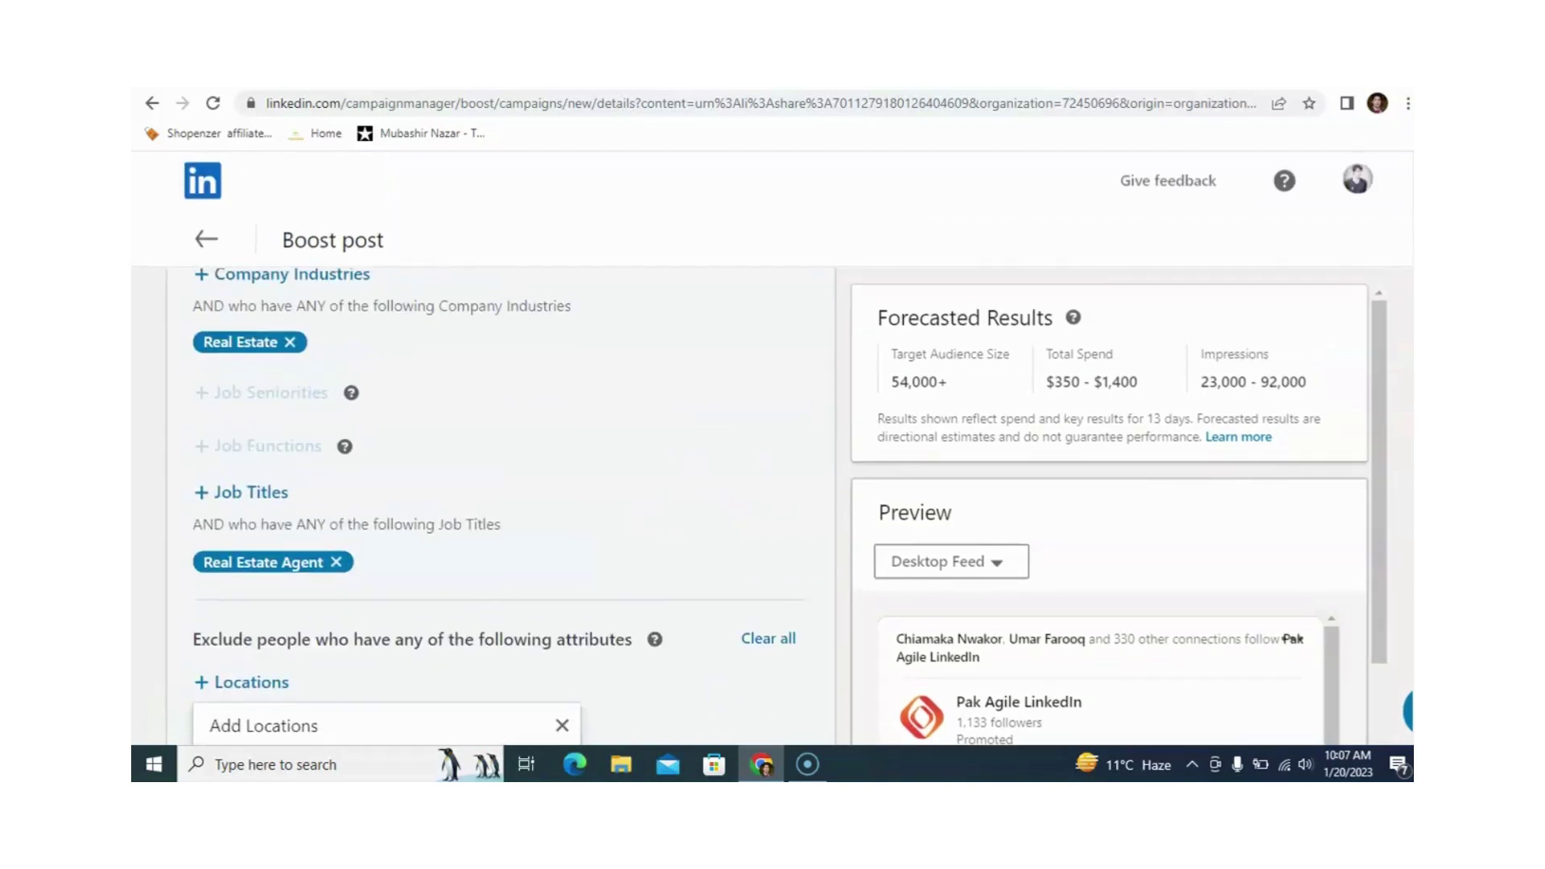
{"action": "scroll", "coordinate": [773, 450], "scroll_direction": "down", "scroll_amount": 1}
{"action": "scroll", "coordinate": [772, 450], "scroll_direction": "down", "scroll_amount": 2}
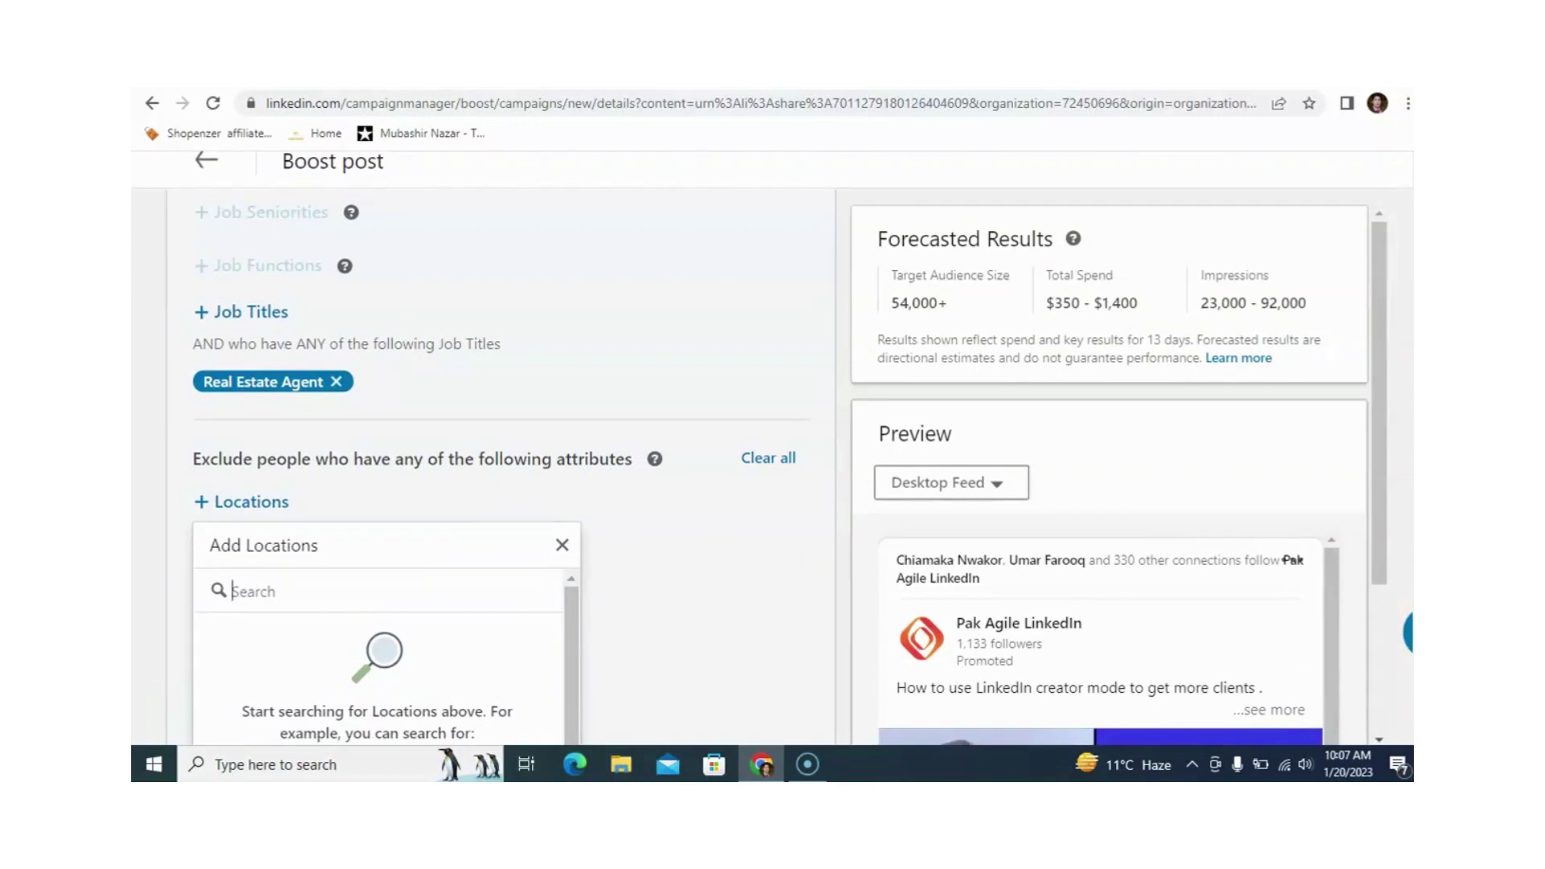
{"action": "left_click", "coordinate": [739, 533]}
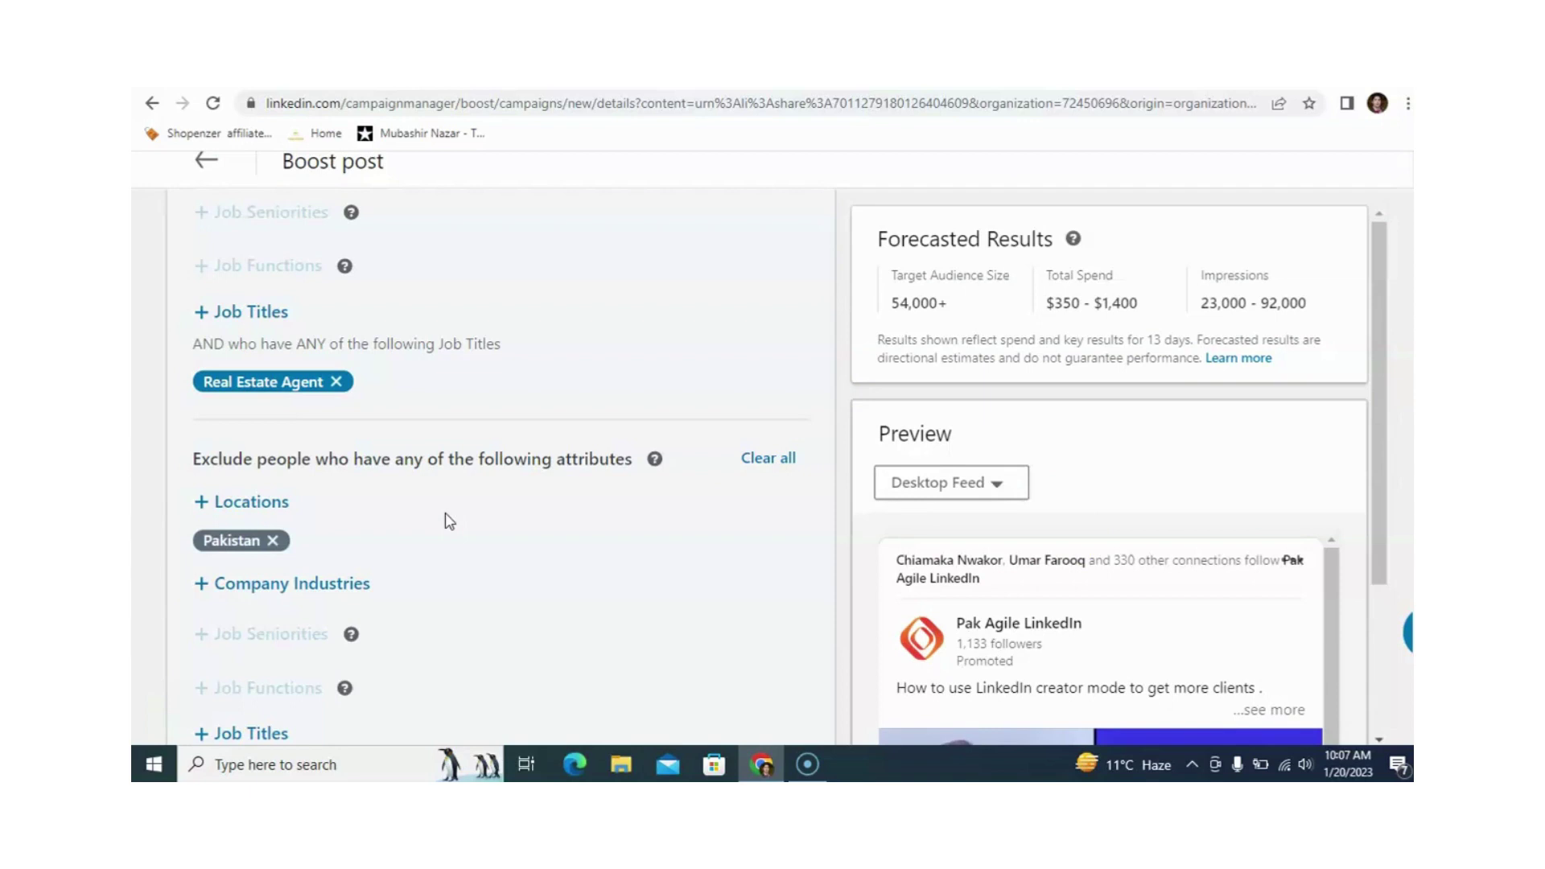
{"action": "left_click", "coordinate": [272, 540]}
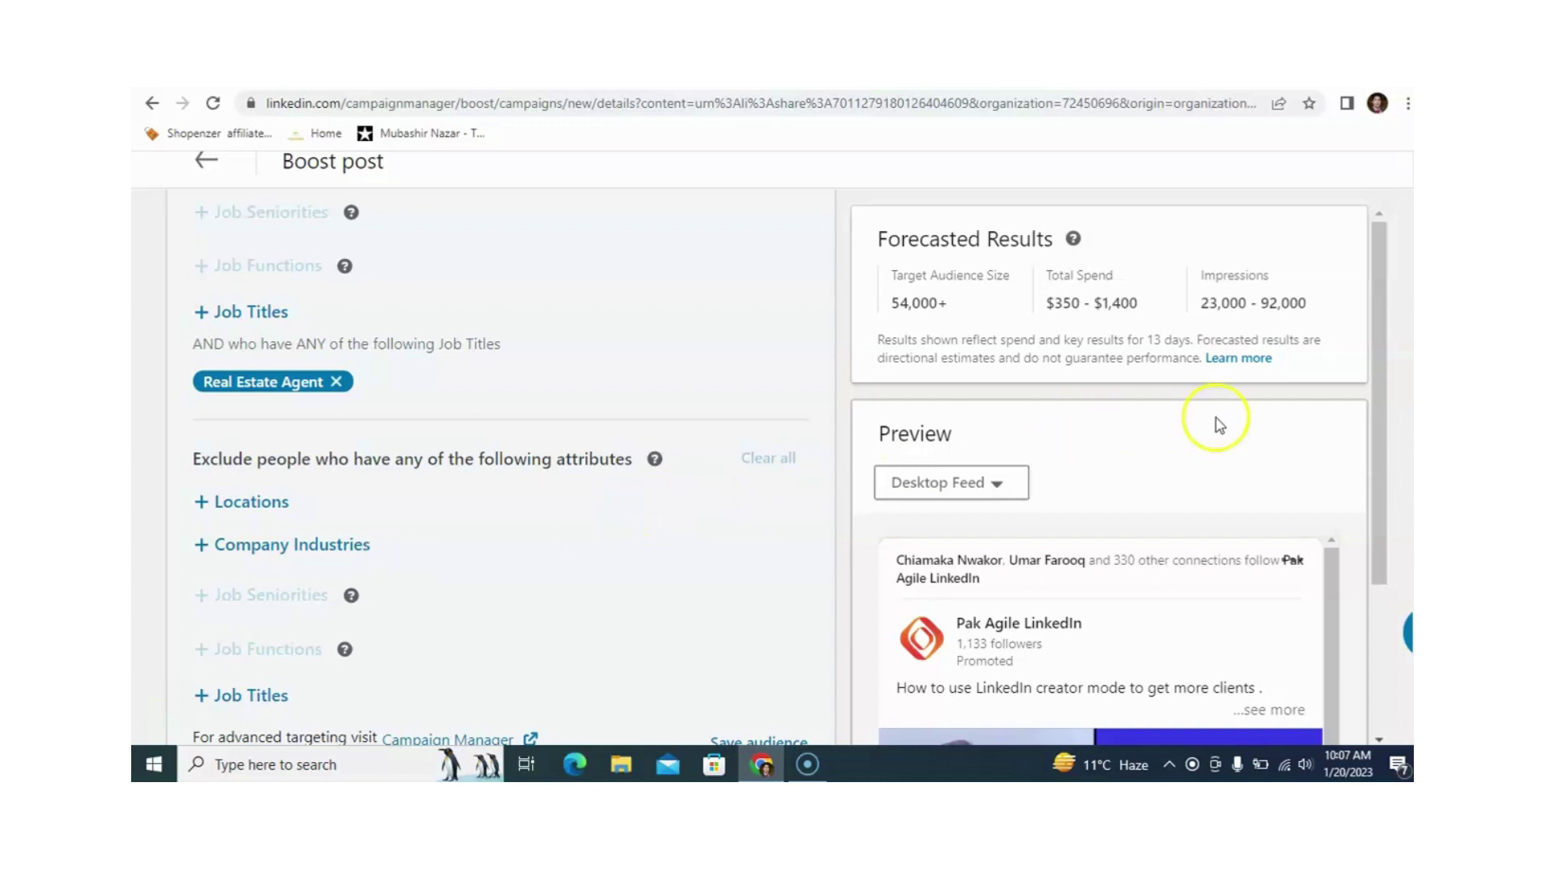
Step: Set the boost's start date to 1/20/2023 and its end date to 1/25/2023
{"action": "scroll", "coordinate": [1384, 410], "scroll_direction": "down", "scroll_amount": 2}
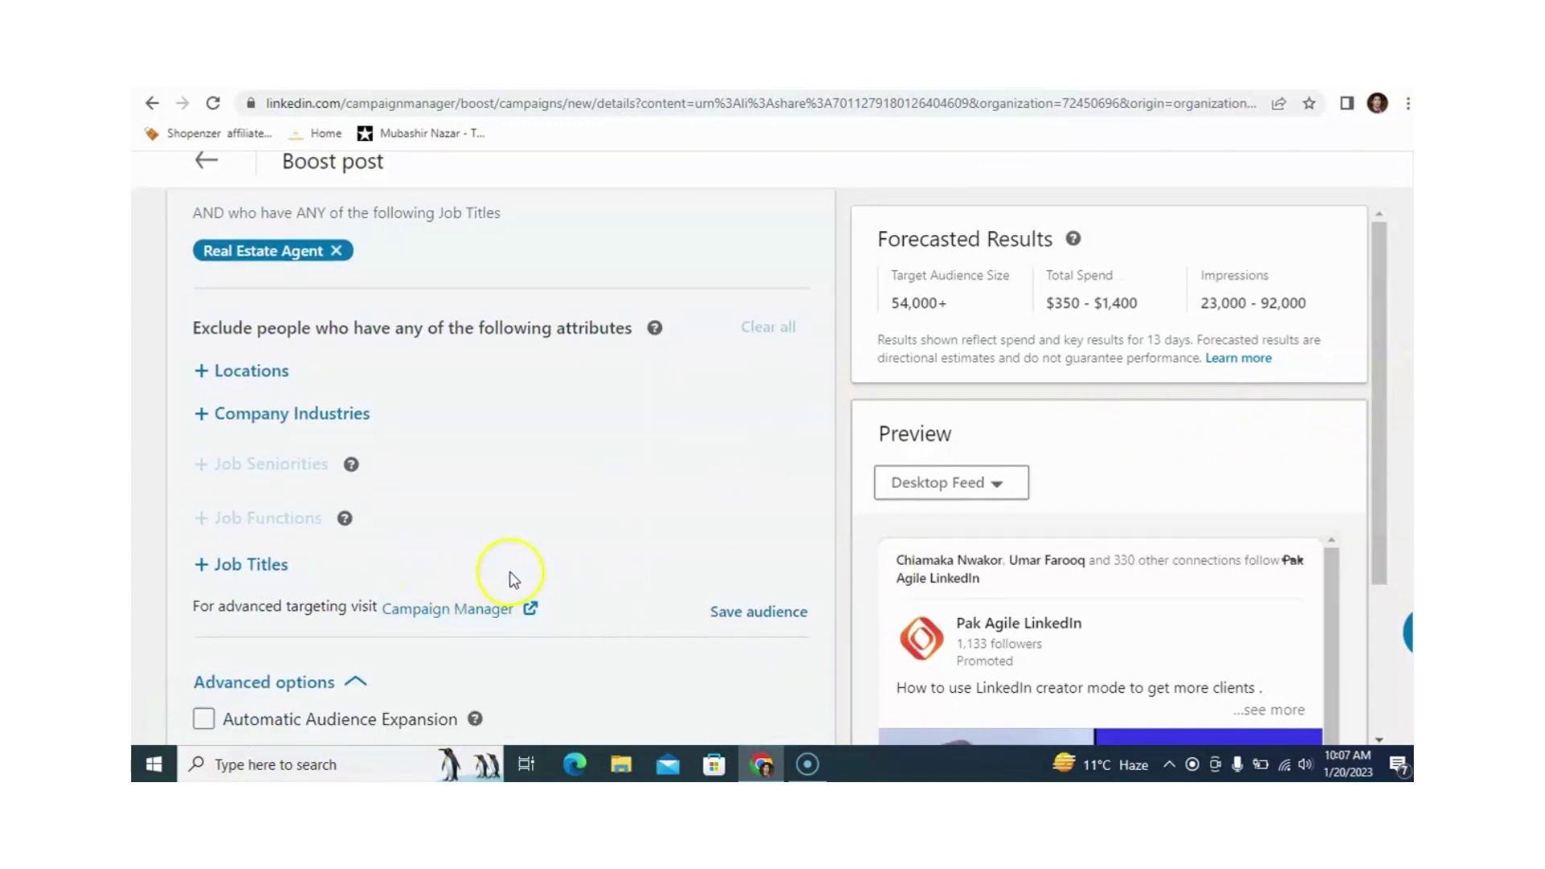
{"action": "scroll", "coordinate": [501, 451], "scroll_direction": "down", "scroll_amount": 2}
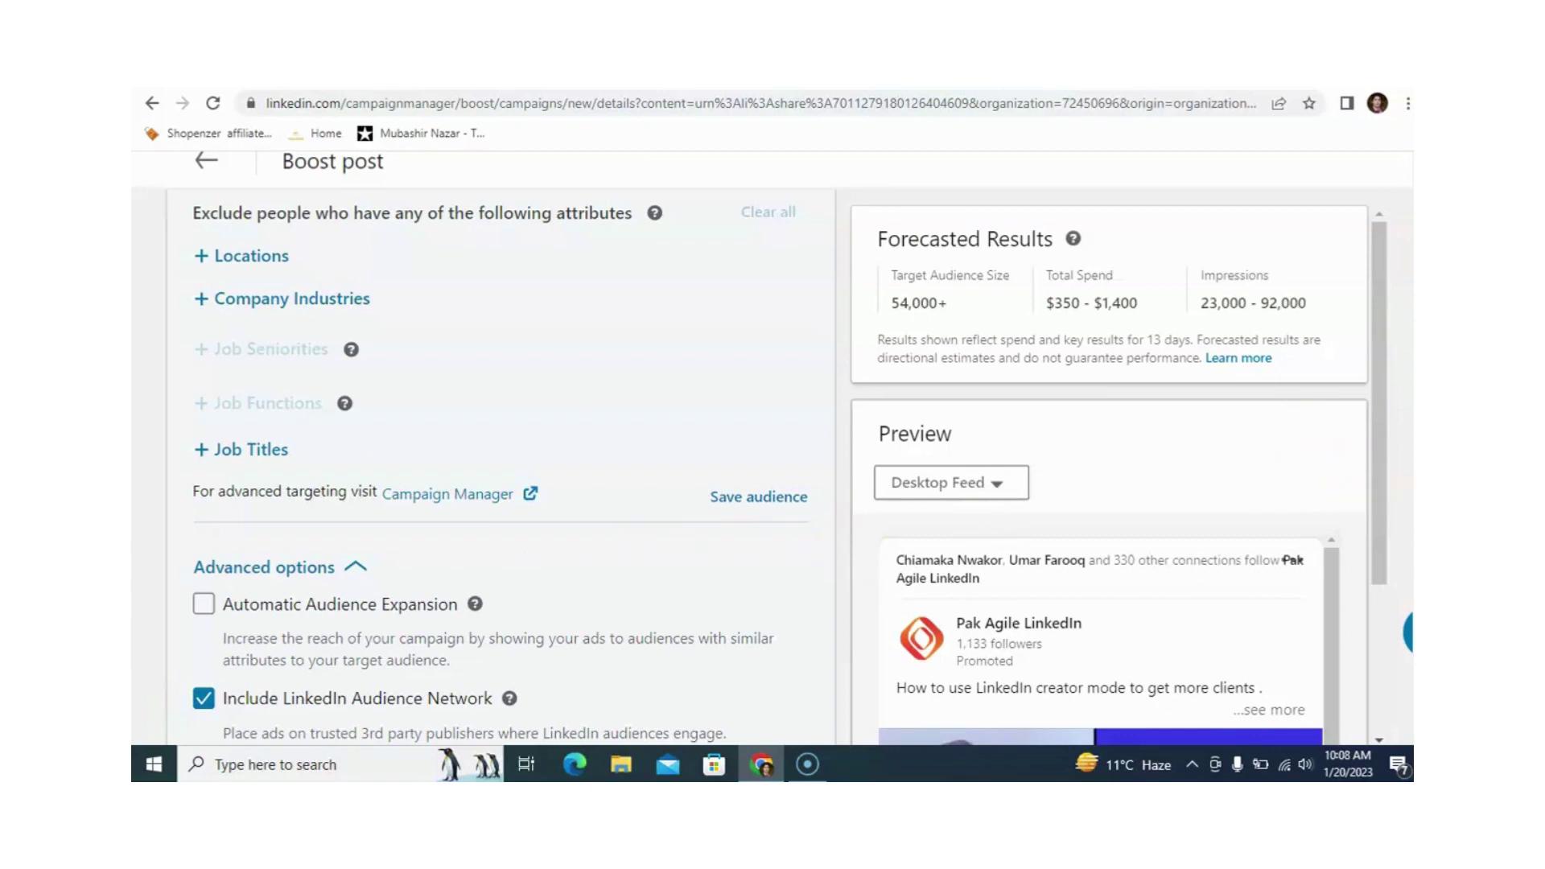
{"action": "scroll", "coordinate": [822, 561], "scroll_direction": "down", "scroll_amount": 5}
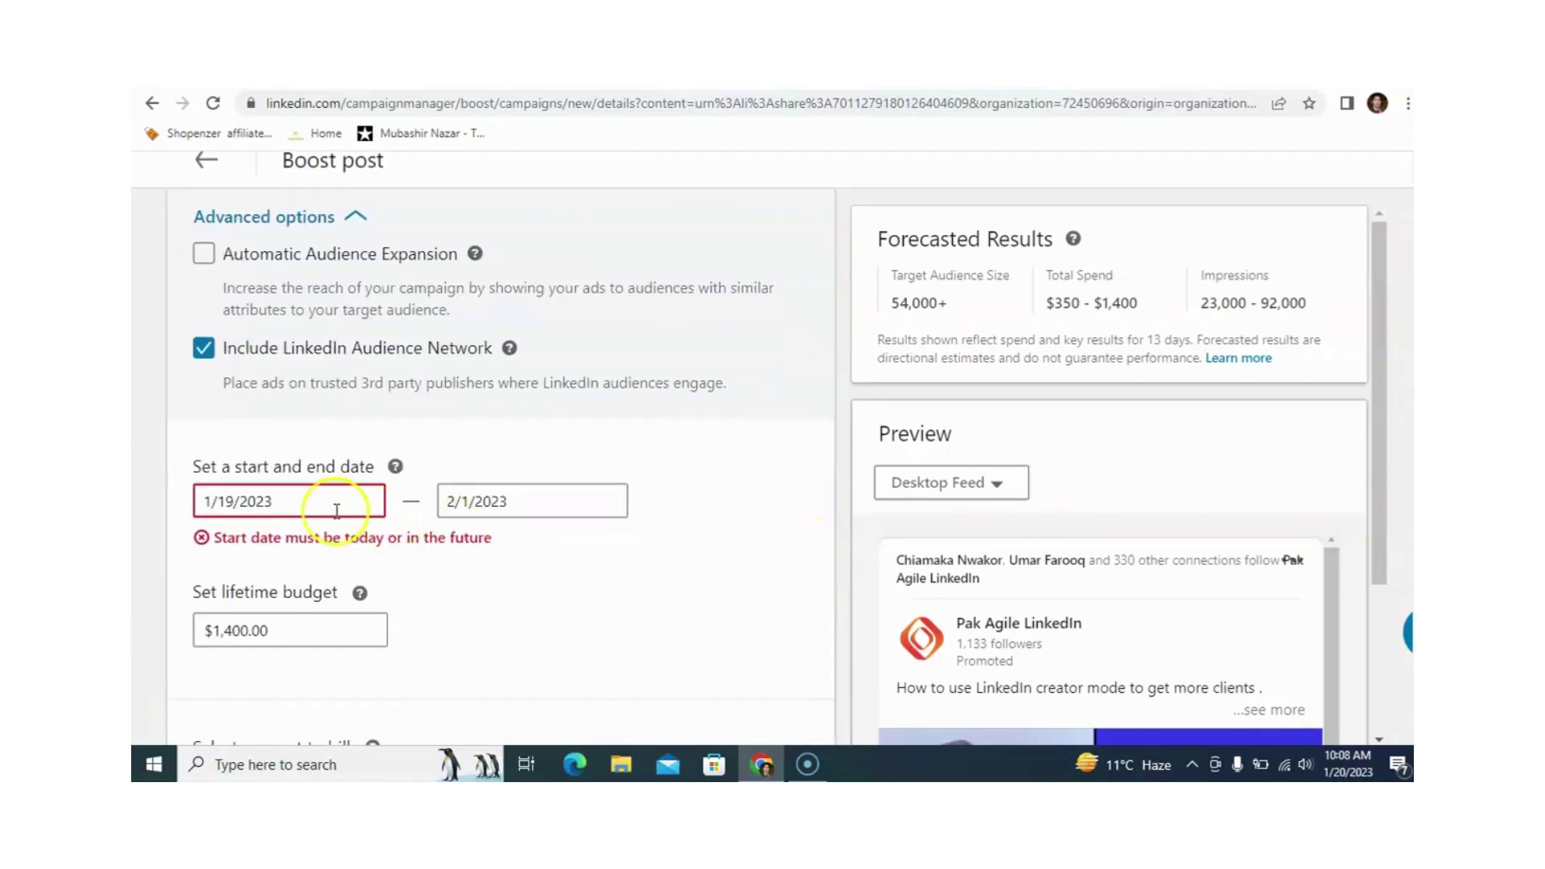
{"action": "left_click", "coordinate": [233, 501]}
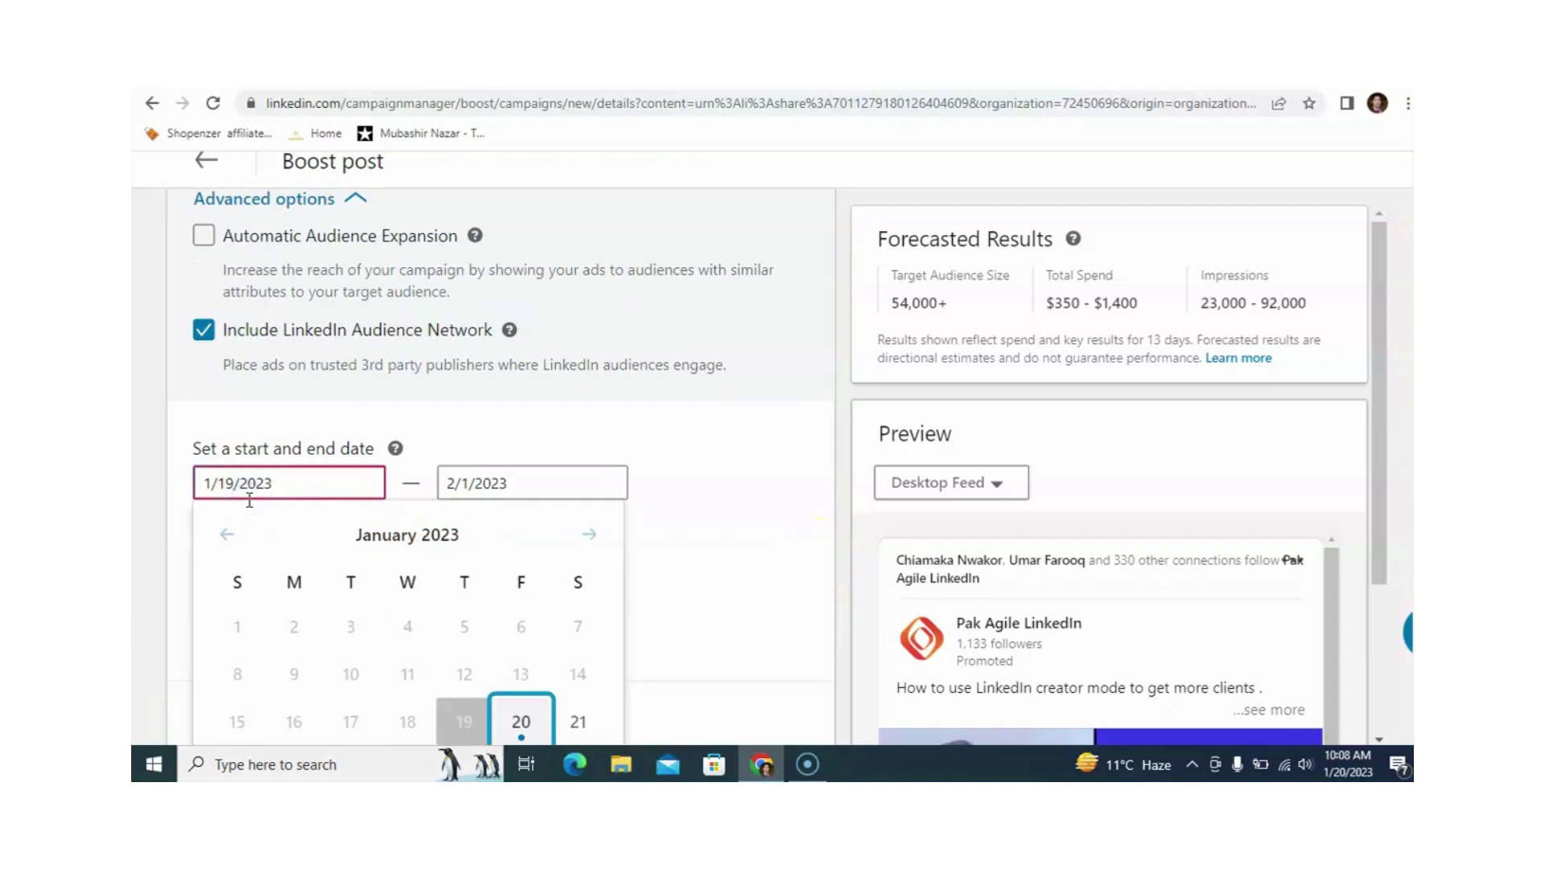
{"action": "left_click", "coordinate": [521, 725]}
{"action": "left_click", "coordinate": [450, 487]}
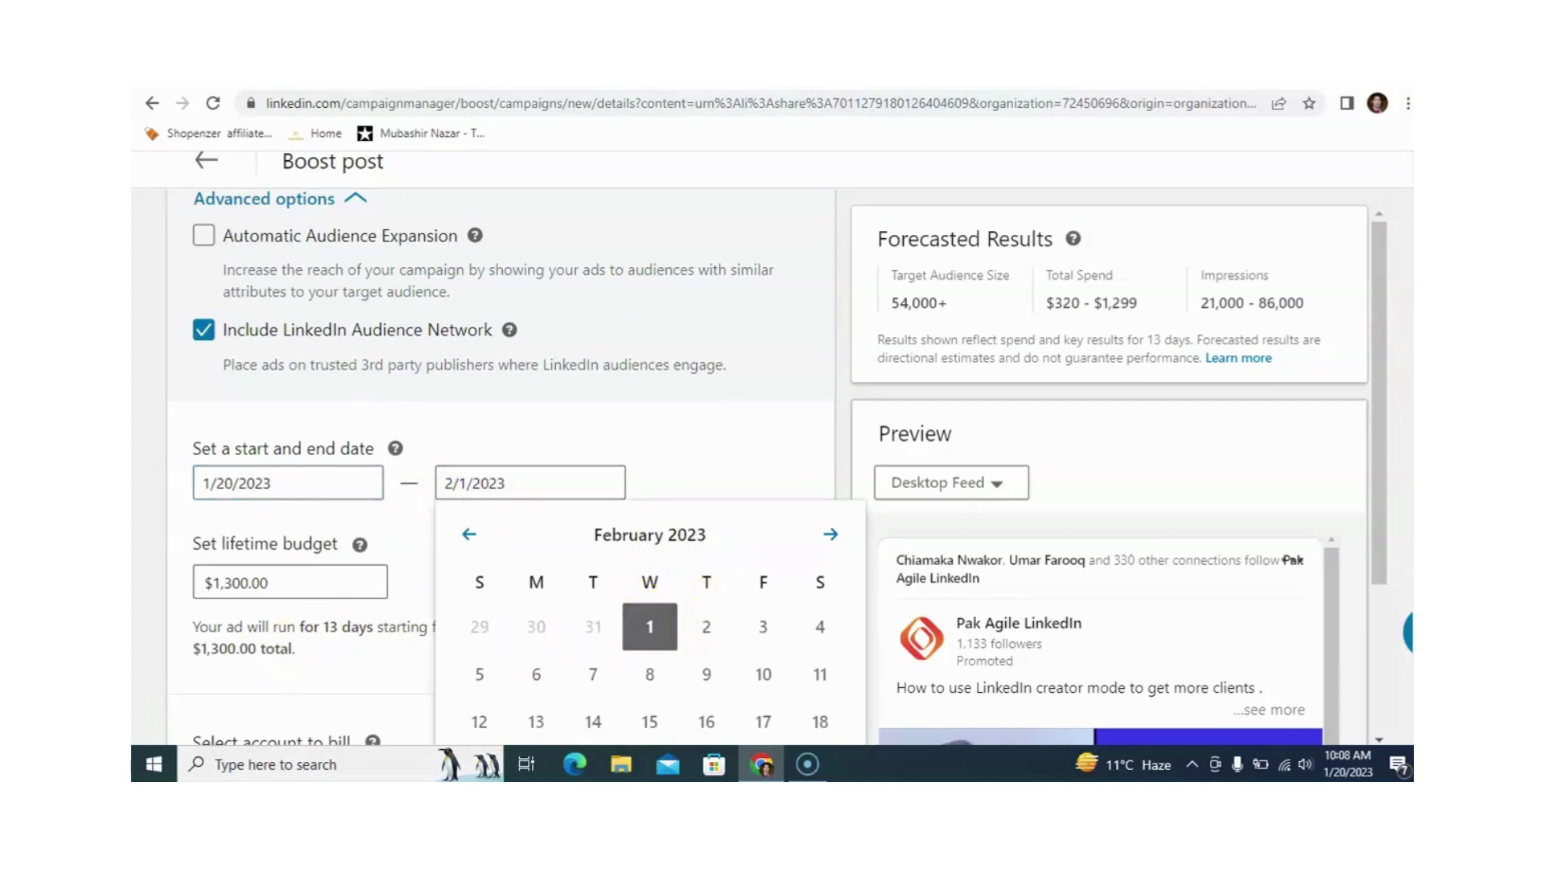
{"action": "scroll", "coordinate": [195, 702], "scroll_direction": "down", "scroll_amount": 3}
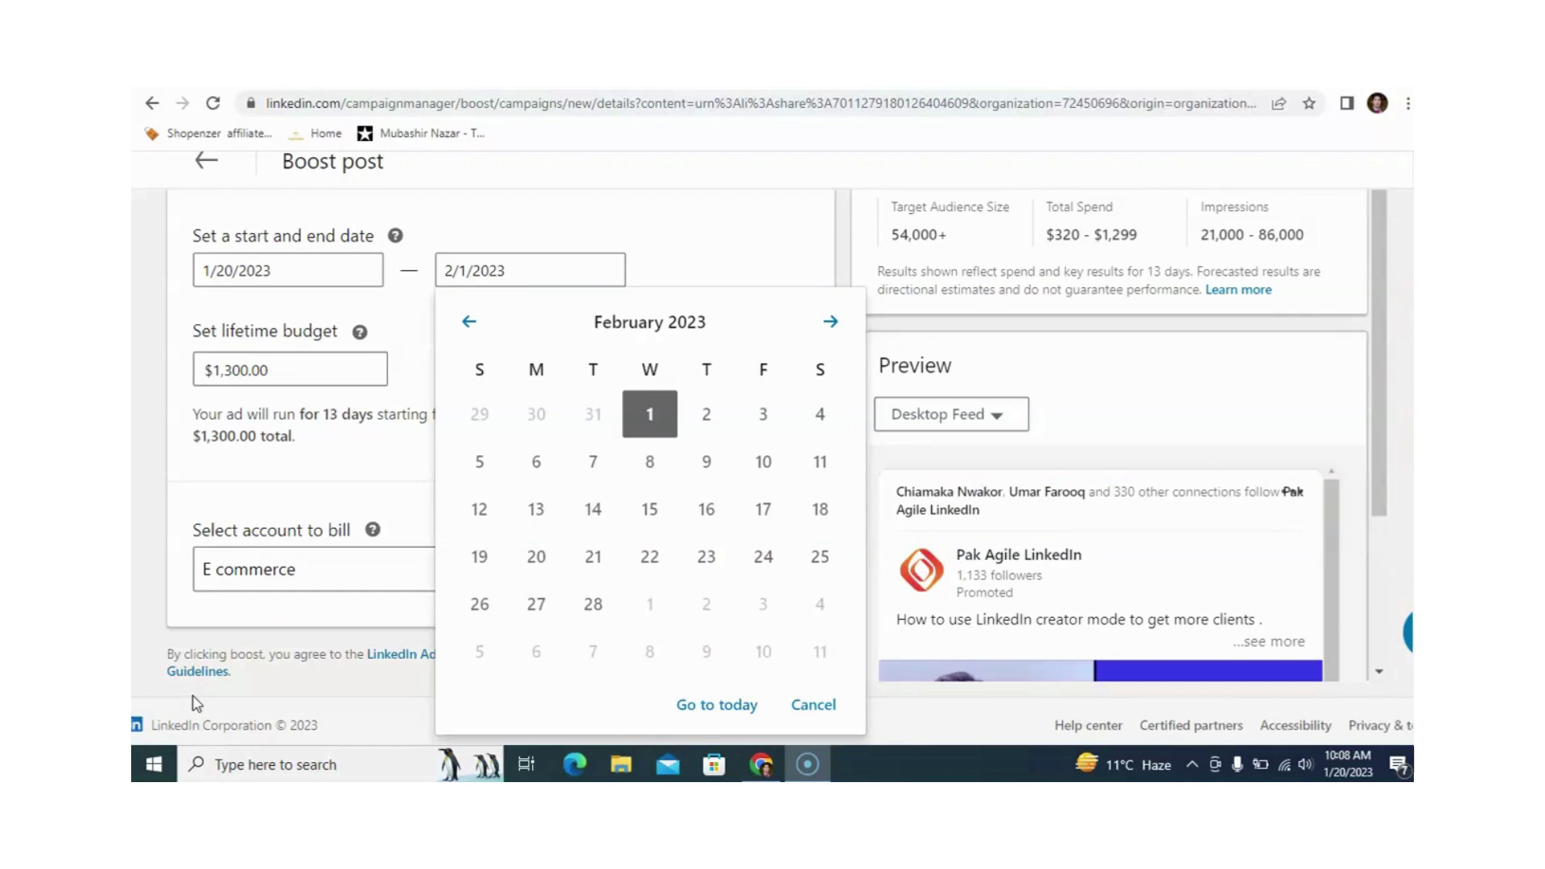
{"action": "left_click", "coordinate": [462, 325]}
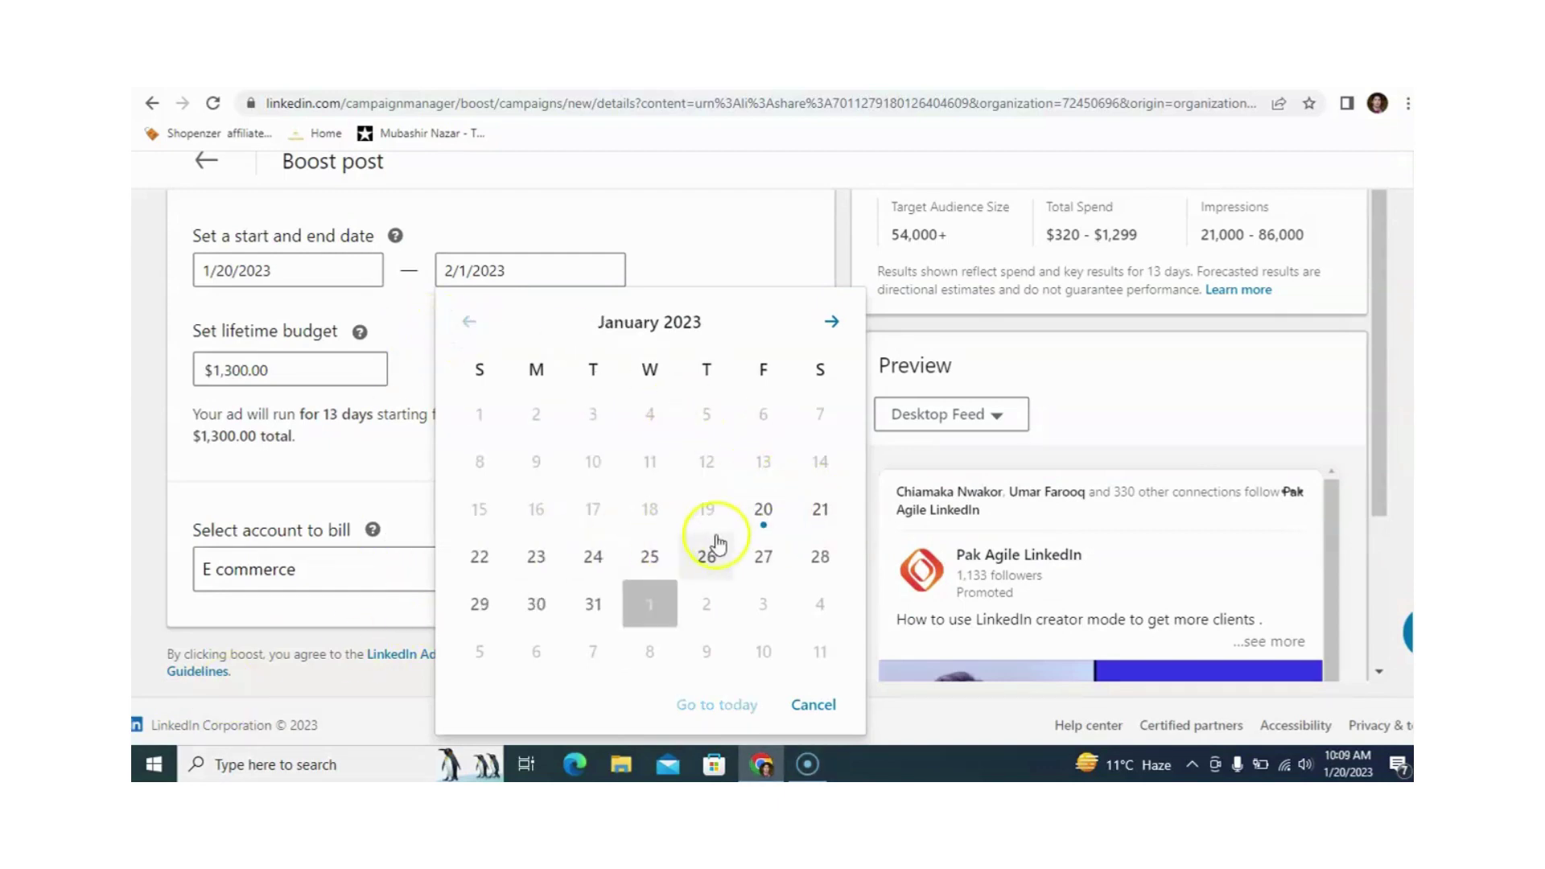
{"action": "left_click", "coordinate": [650, 555]}
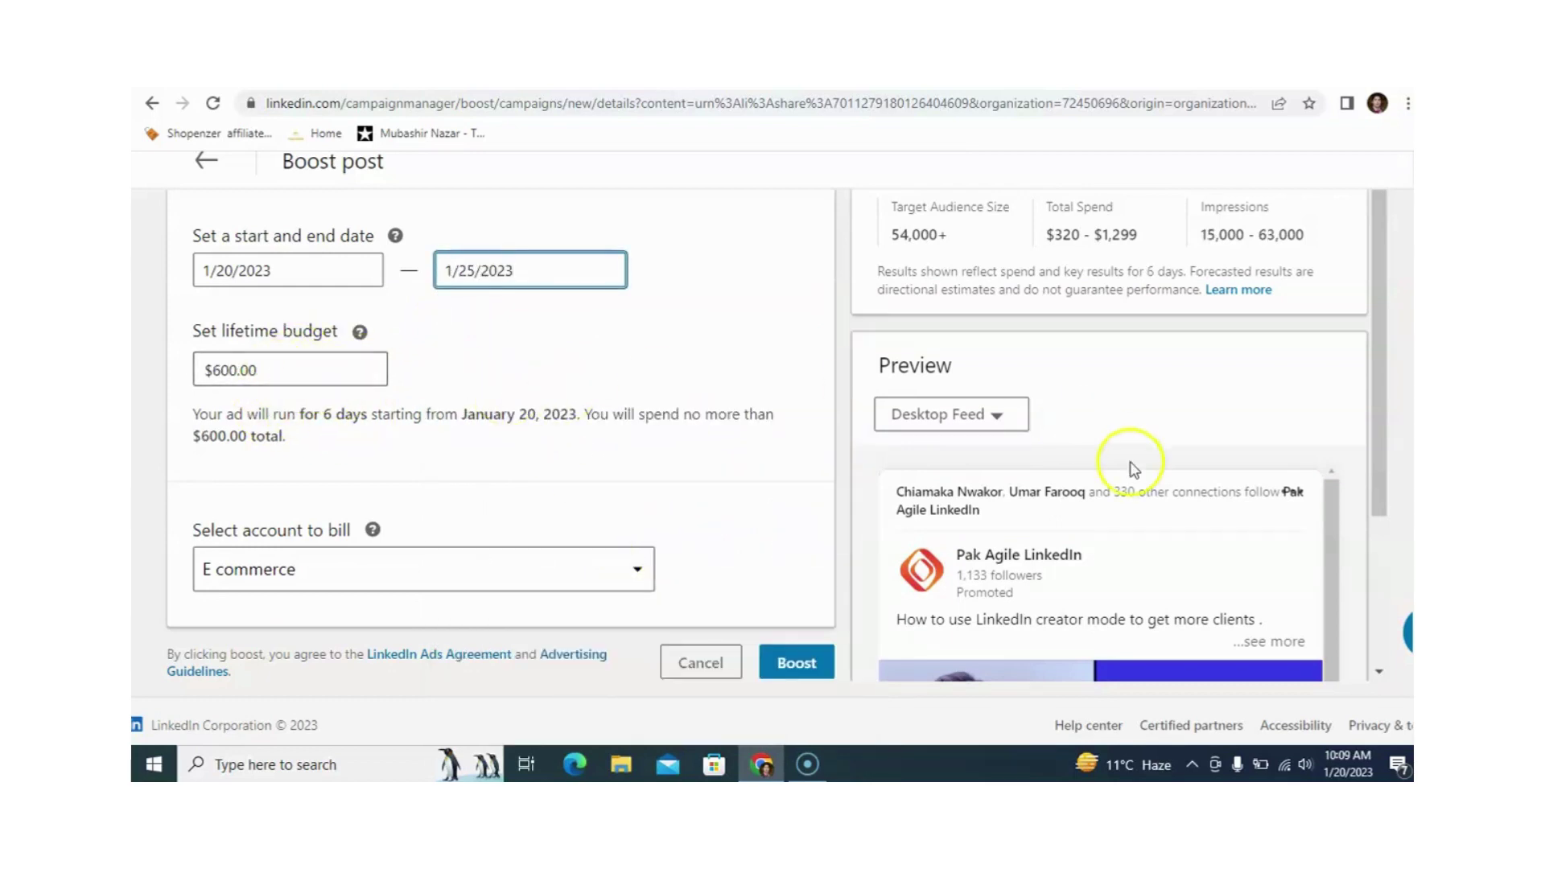
Step: Examine the forecasted results for target audience size, total spend and impressions
{"action": "scroll", "coordinate": [1155, 507], "scroll_direction": "up", "scroll_amount": 5}
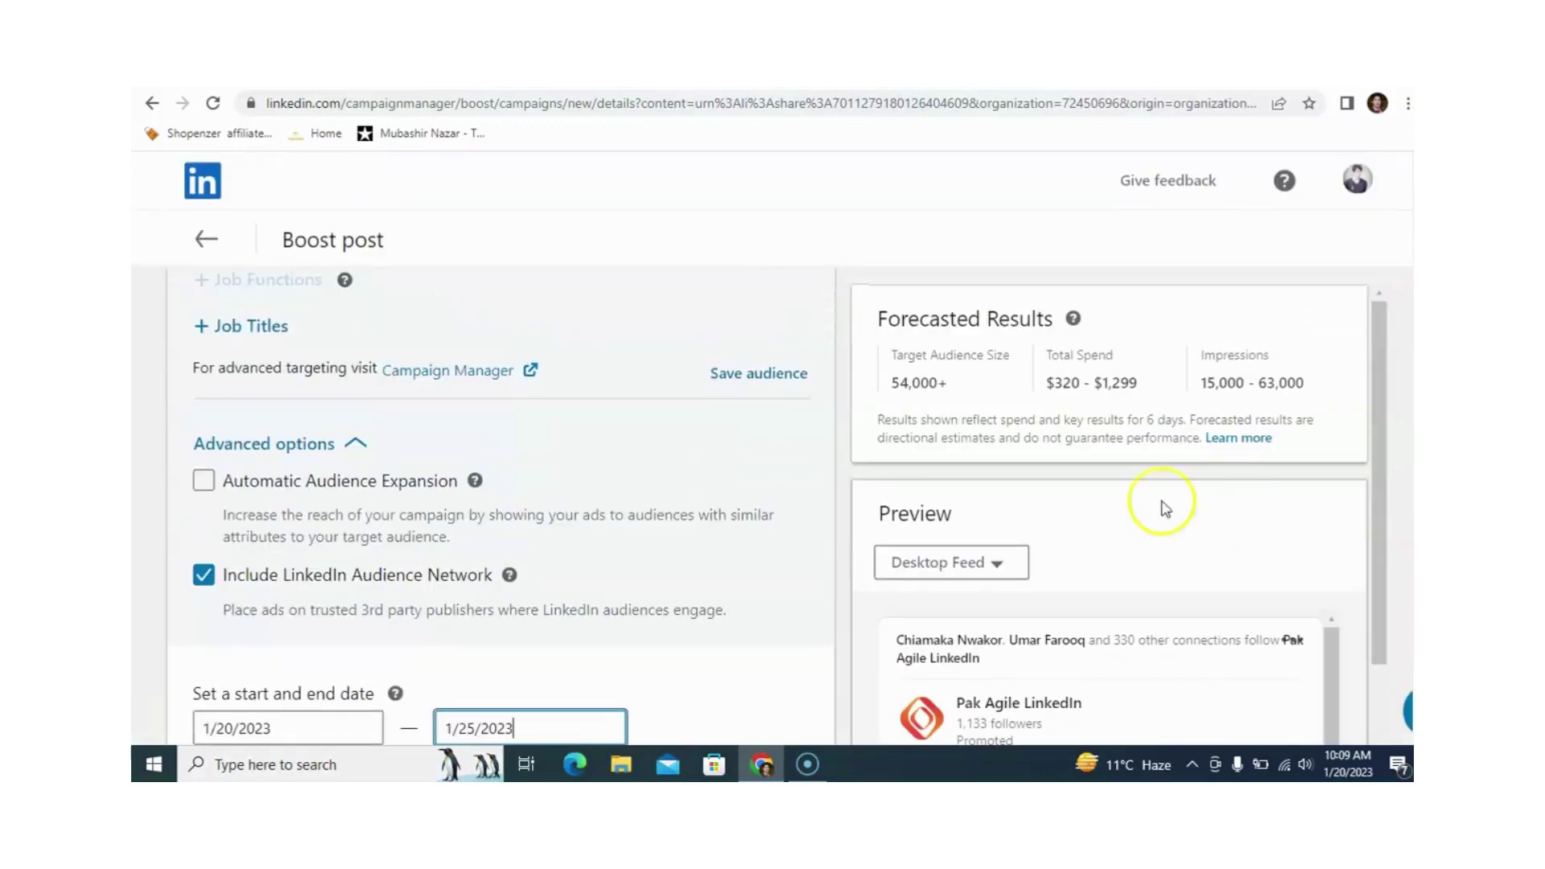
{"action": "scroll", "coordinate": [998, 387], "scroll_direction": "up", "scroll_amount": 3}
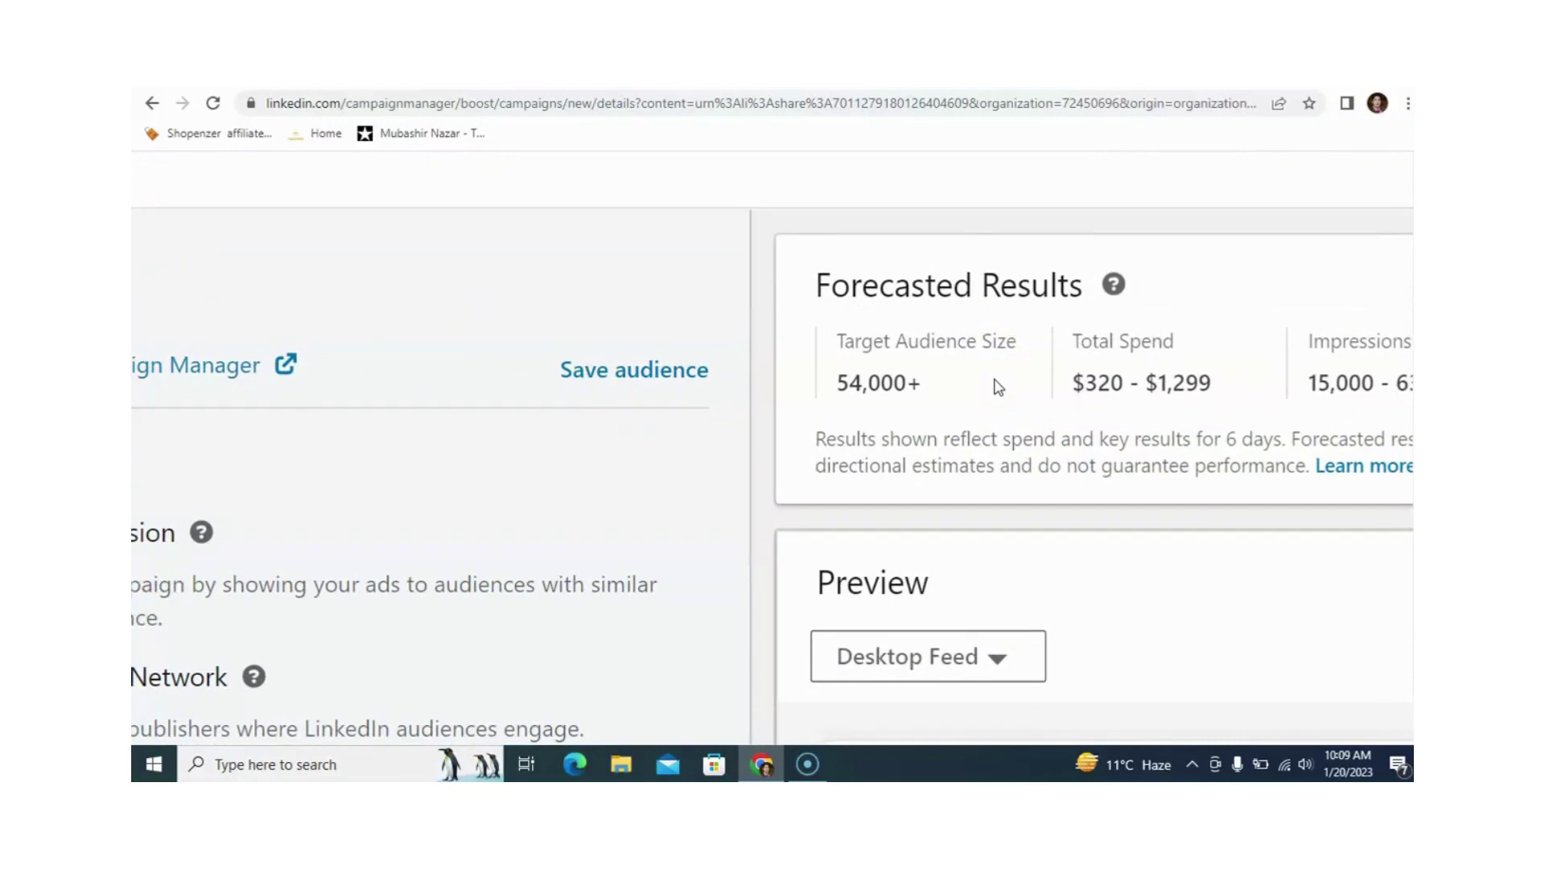
{"action": "left_click", "coordinate": [1203, 366]}
{"action": "scroll", "coordinate": [1201, 366], "scroll_direction": "down", "scroll_amount": 3}
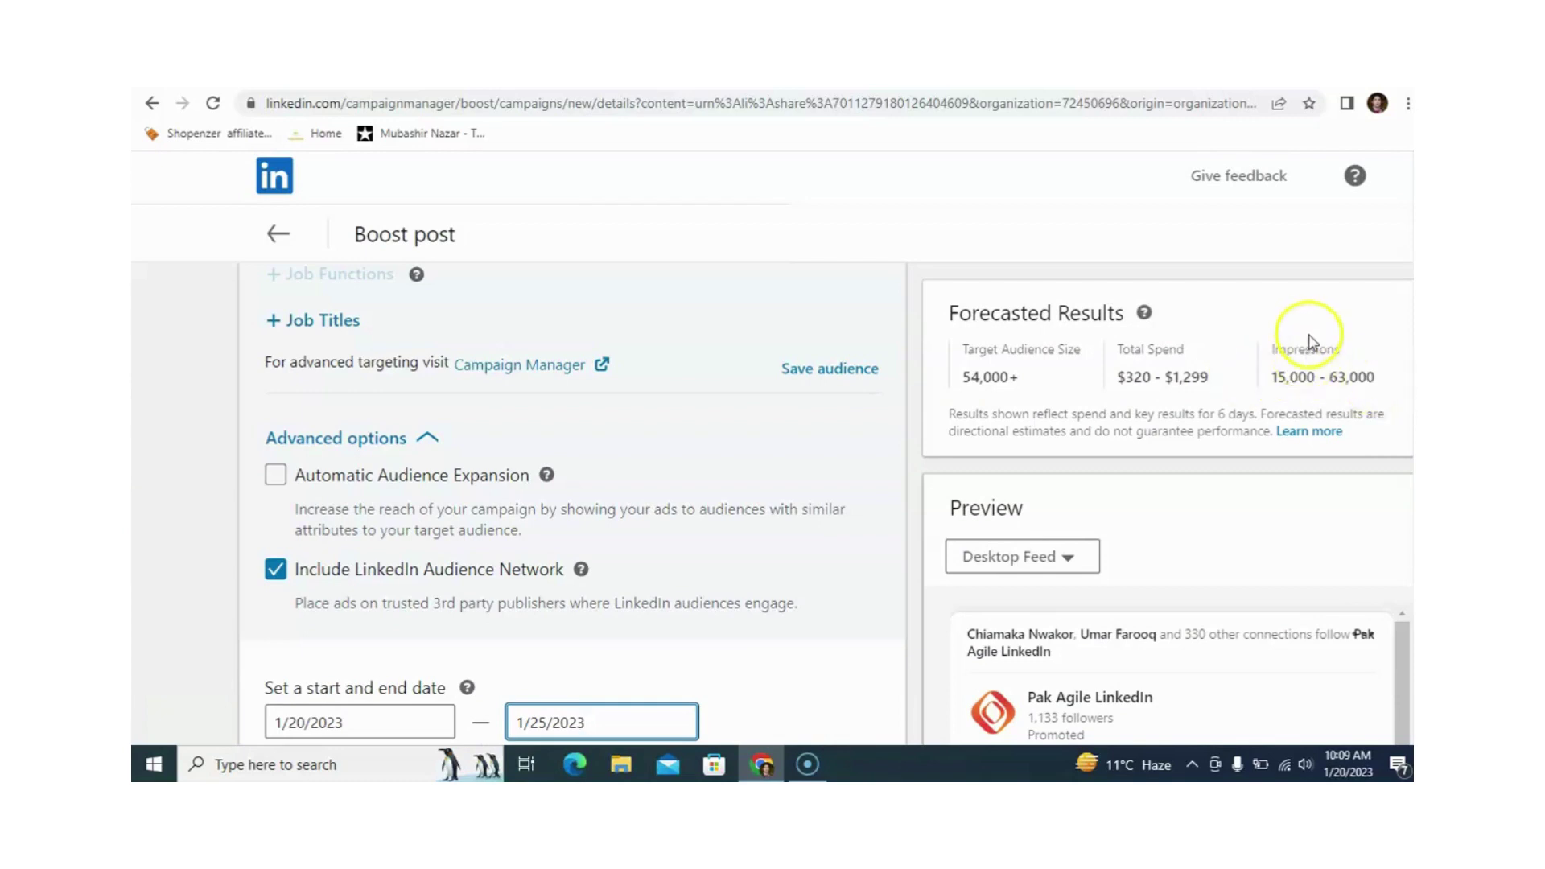
{"action": "scroll", "coordinate": [1307, 341], "scroll_direction": "up", "scroll_amount": 3}
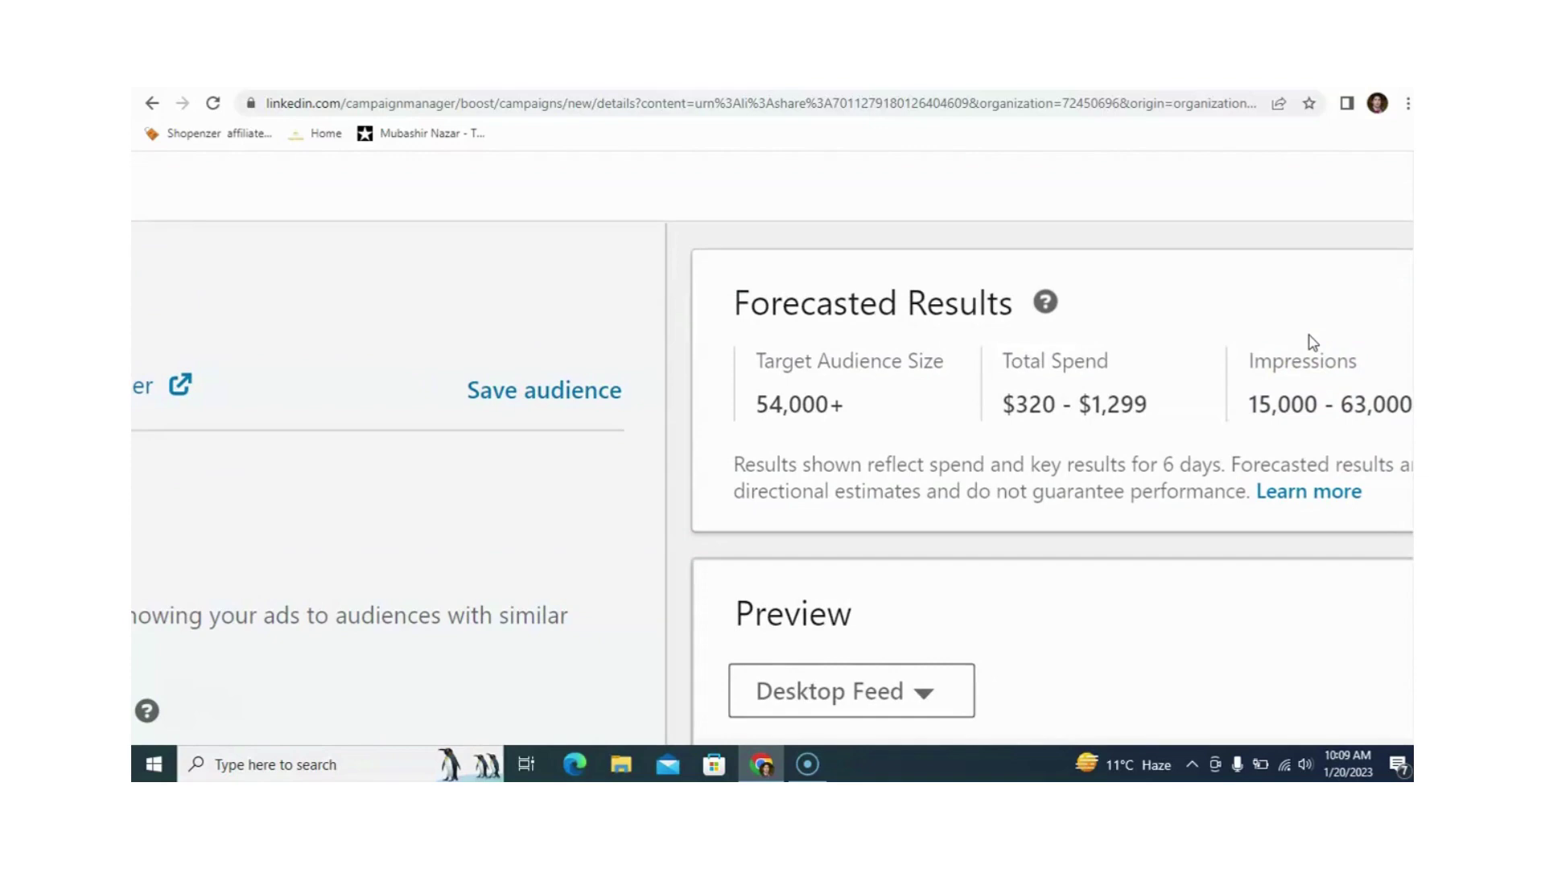
{"action": "scroll", "coordinate": [1308, 341], "scroll_direction": "down", "scroll_amount": 3}
{"action": "scroll", "coordinate": [1308, 341], "scroll_direction": "down", "scroll_amount": 2}
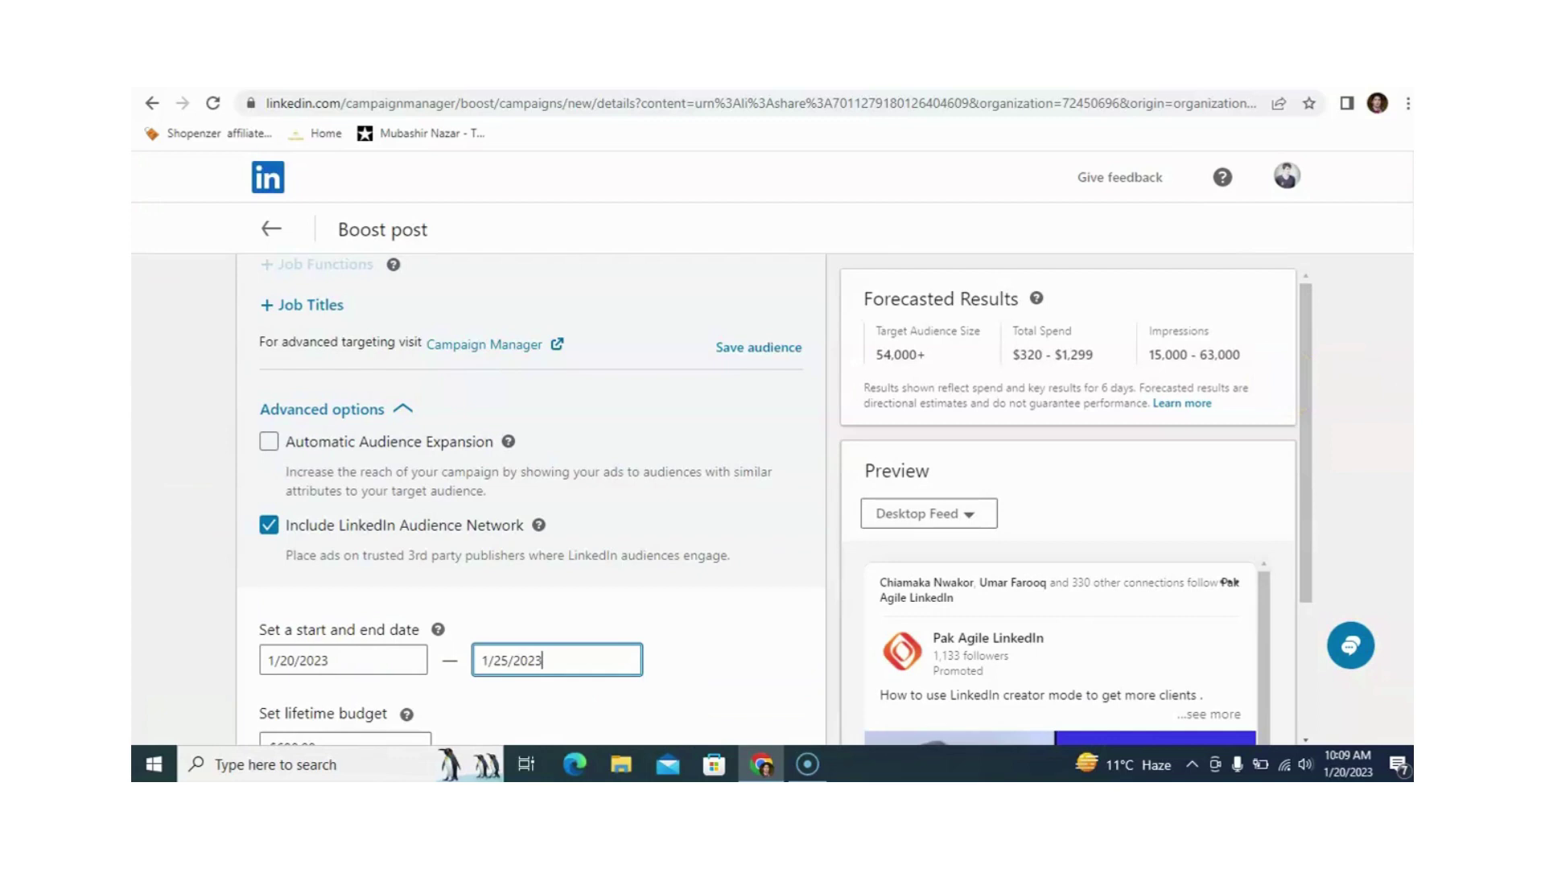
Step: Try a lifetime budget of $50 for the boost
{"action": "scroll", "coordinate": [532, 499], "scroll_direction": "down", "scroll_amount": 3}
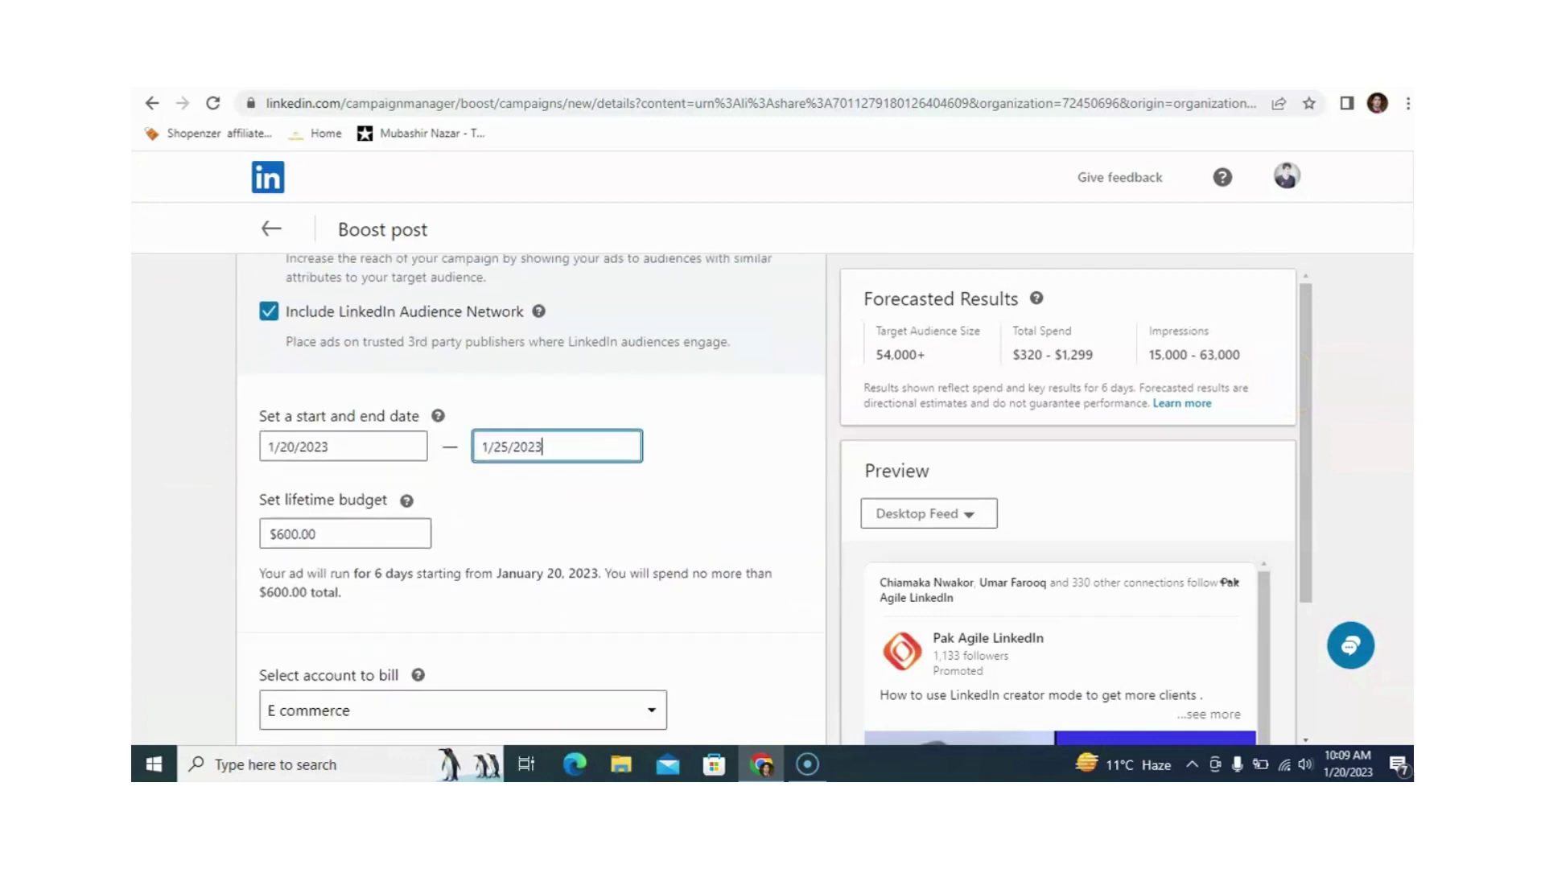
{"action": "left_click", "coordinate": [336, 528]}
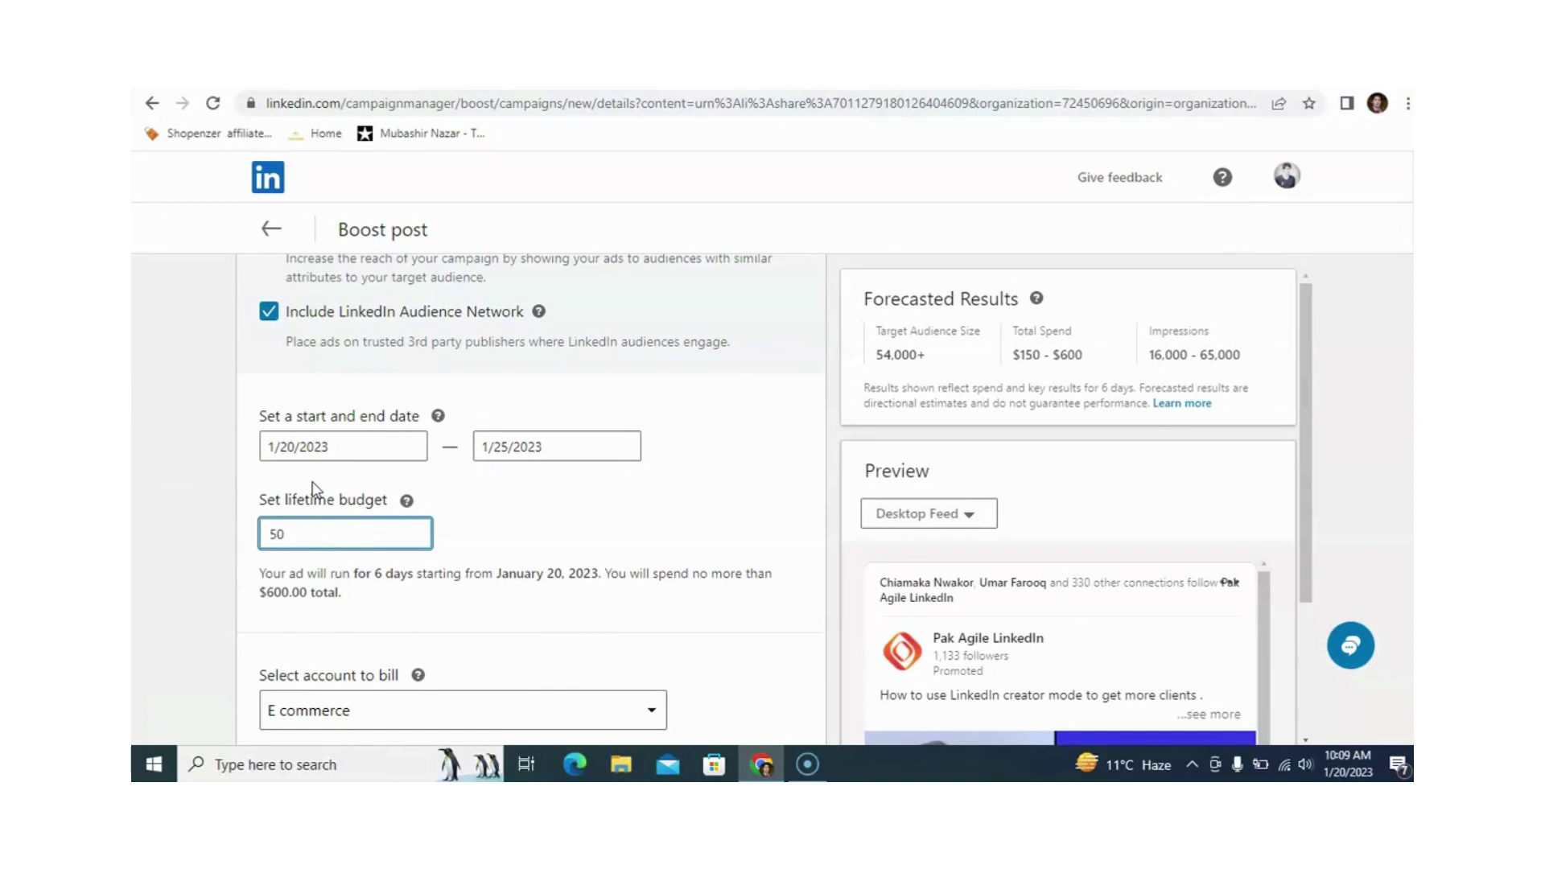
{"action": "type", "text": "50"}
{"action": "left_click", "coordinate": [534, 511]}
Step: Set the lifetime budget to $60
{"action": "left_click", "coordinate": [328, 529]}
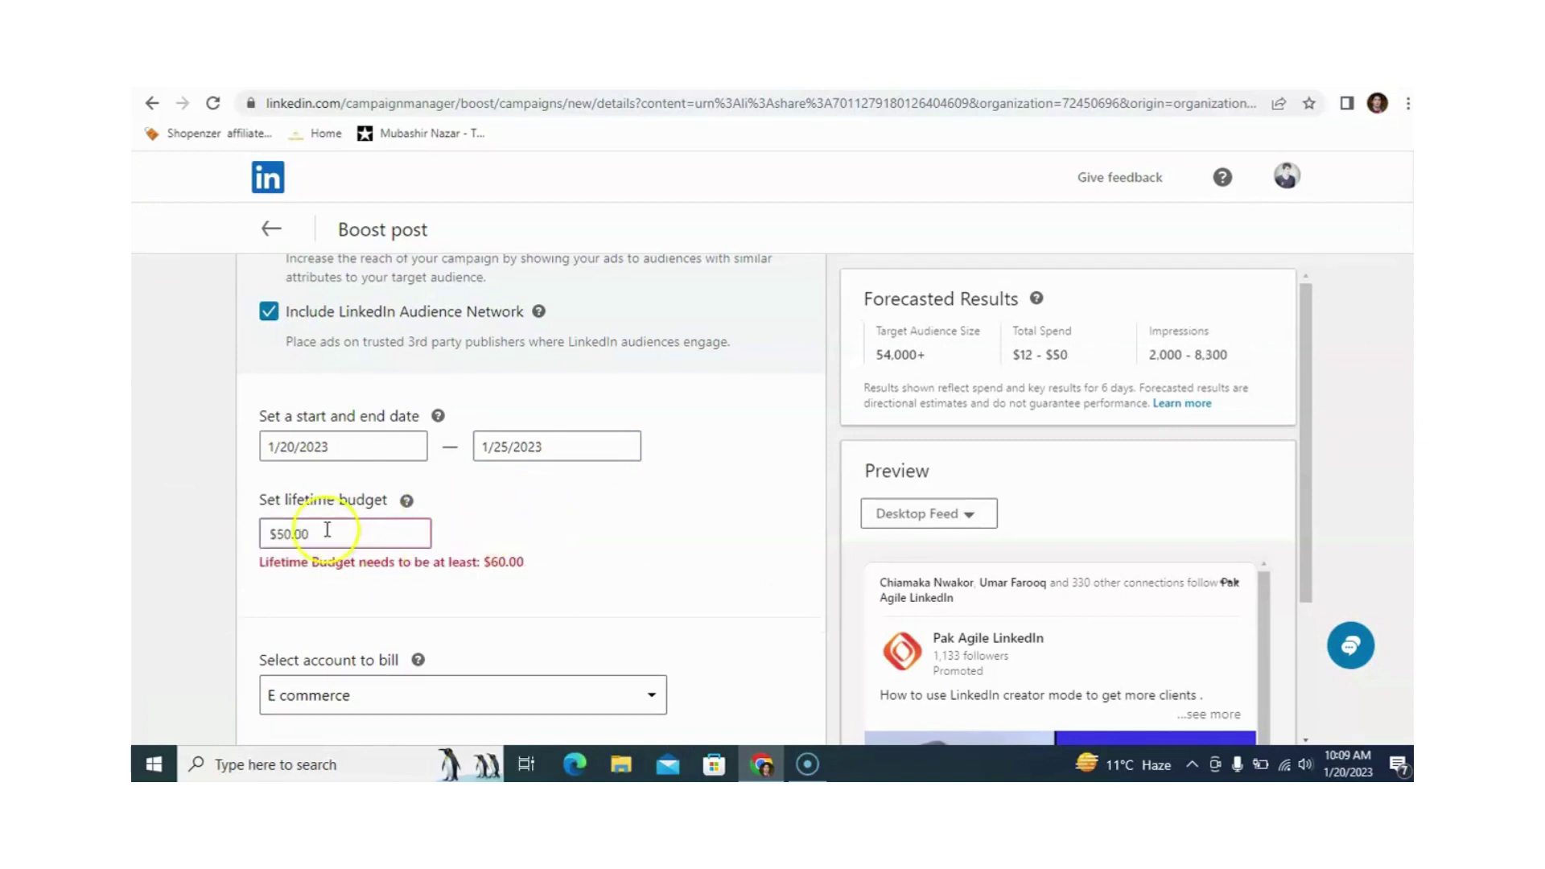
{"action": "key", "text": "BackSpace"}
{"action": "key", "text": "BackSpace"}
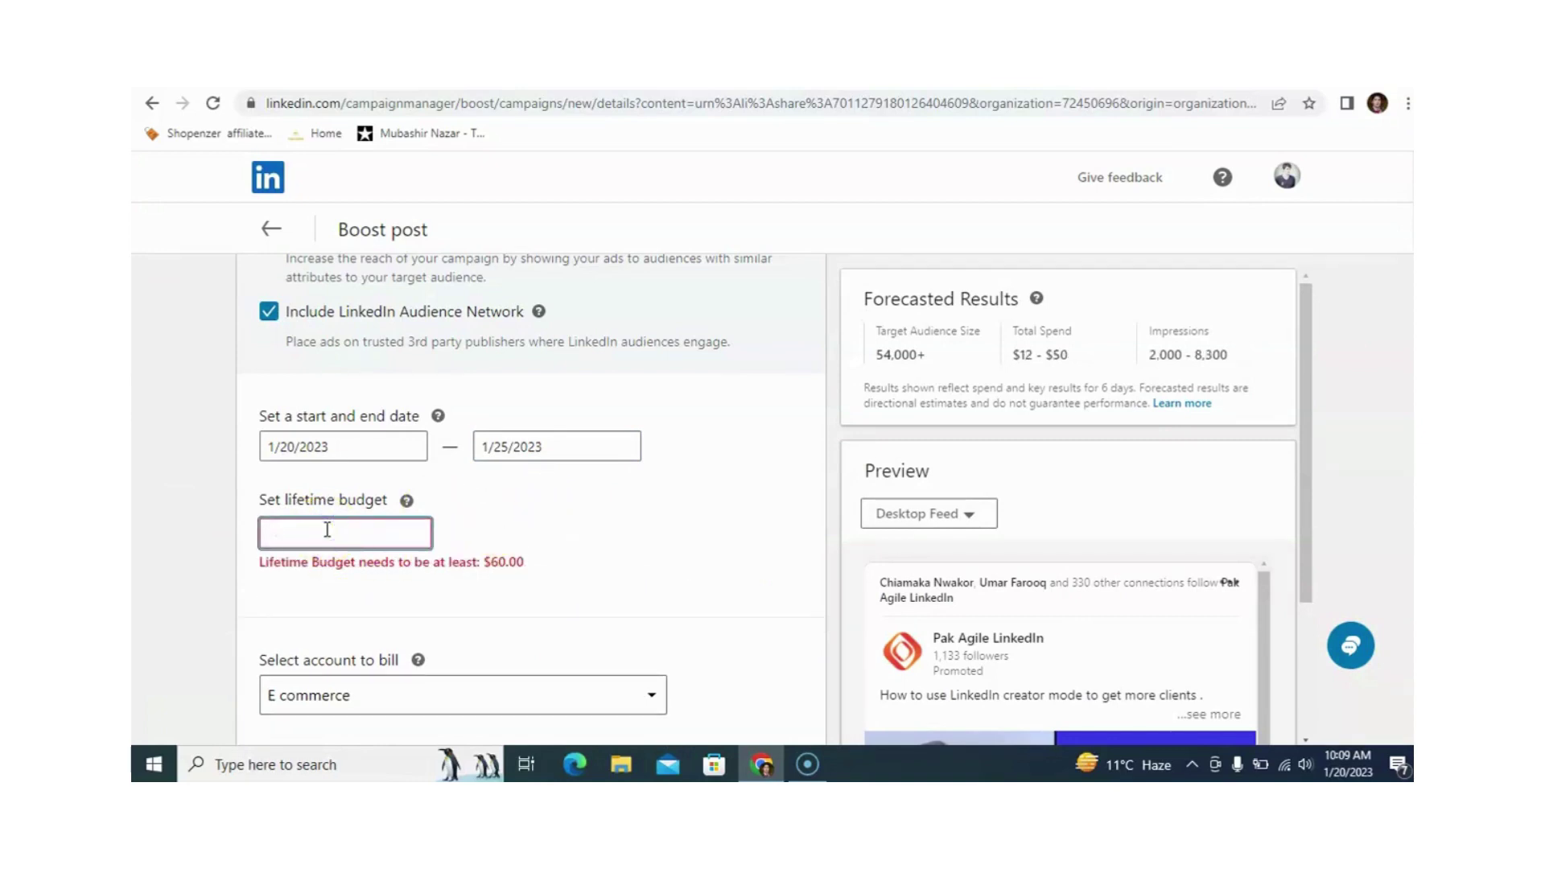
{"action": "left_click", "coordinate": [500, 517]}
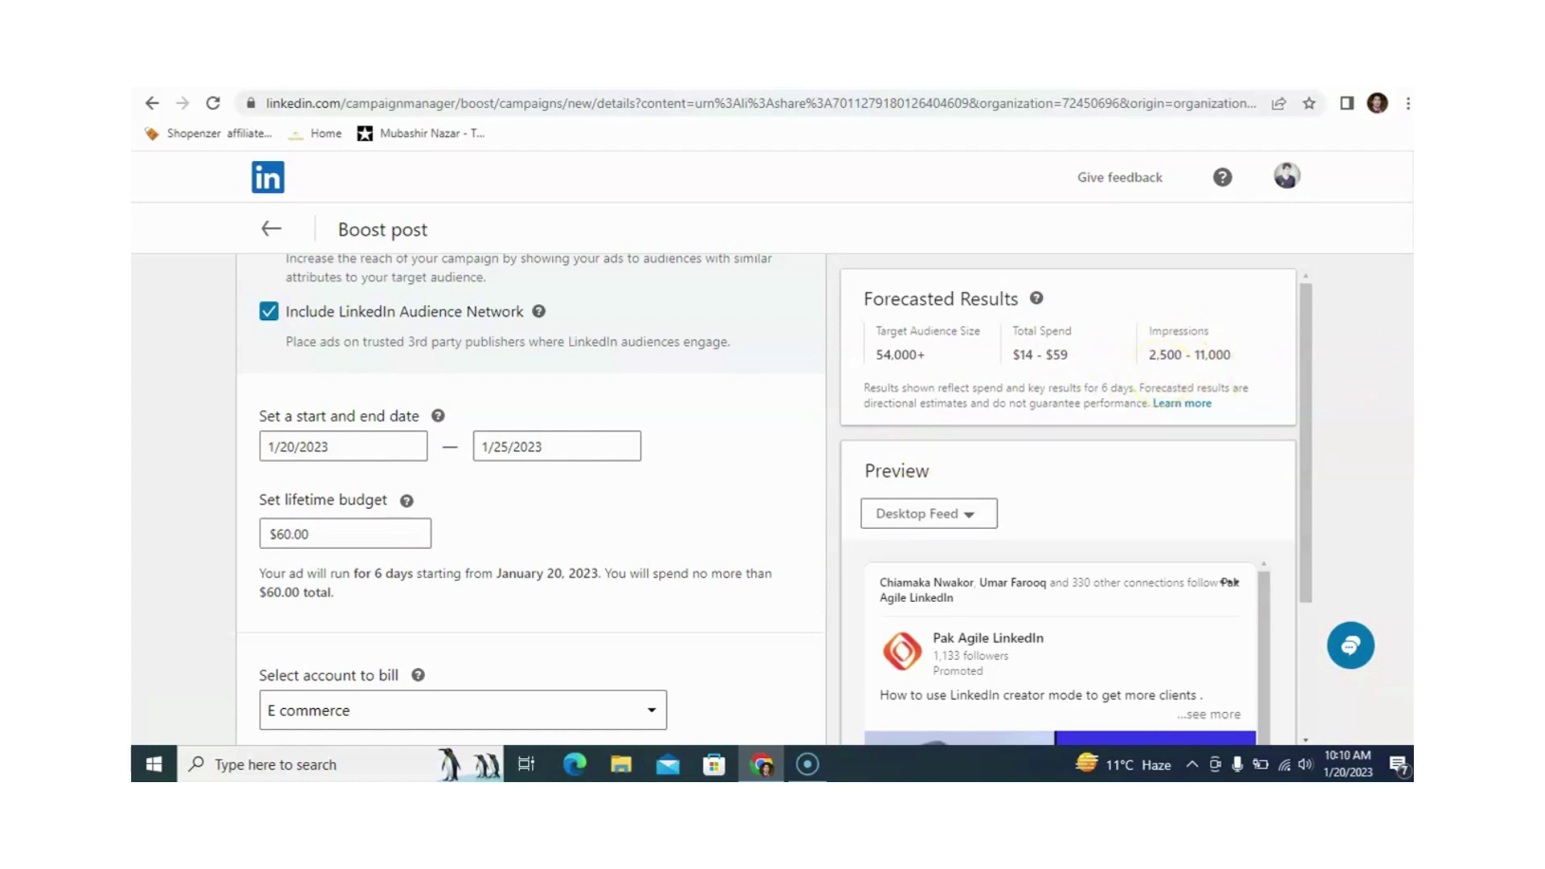
Step: Keep E commerce as the account to bill and submit the boost to reach the billing information form
{"action": "scroll", "coordinate": [773, 499], "scroll_direction": "down", "scroll_amount": 2}
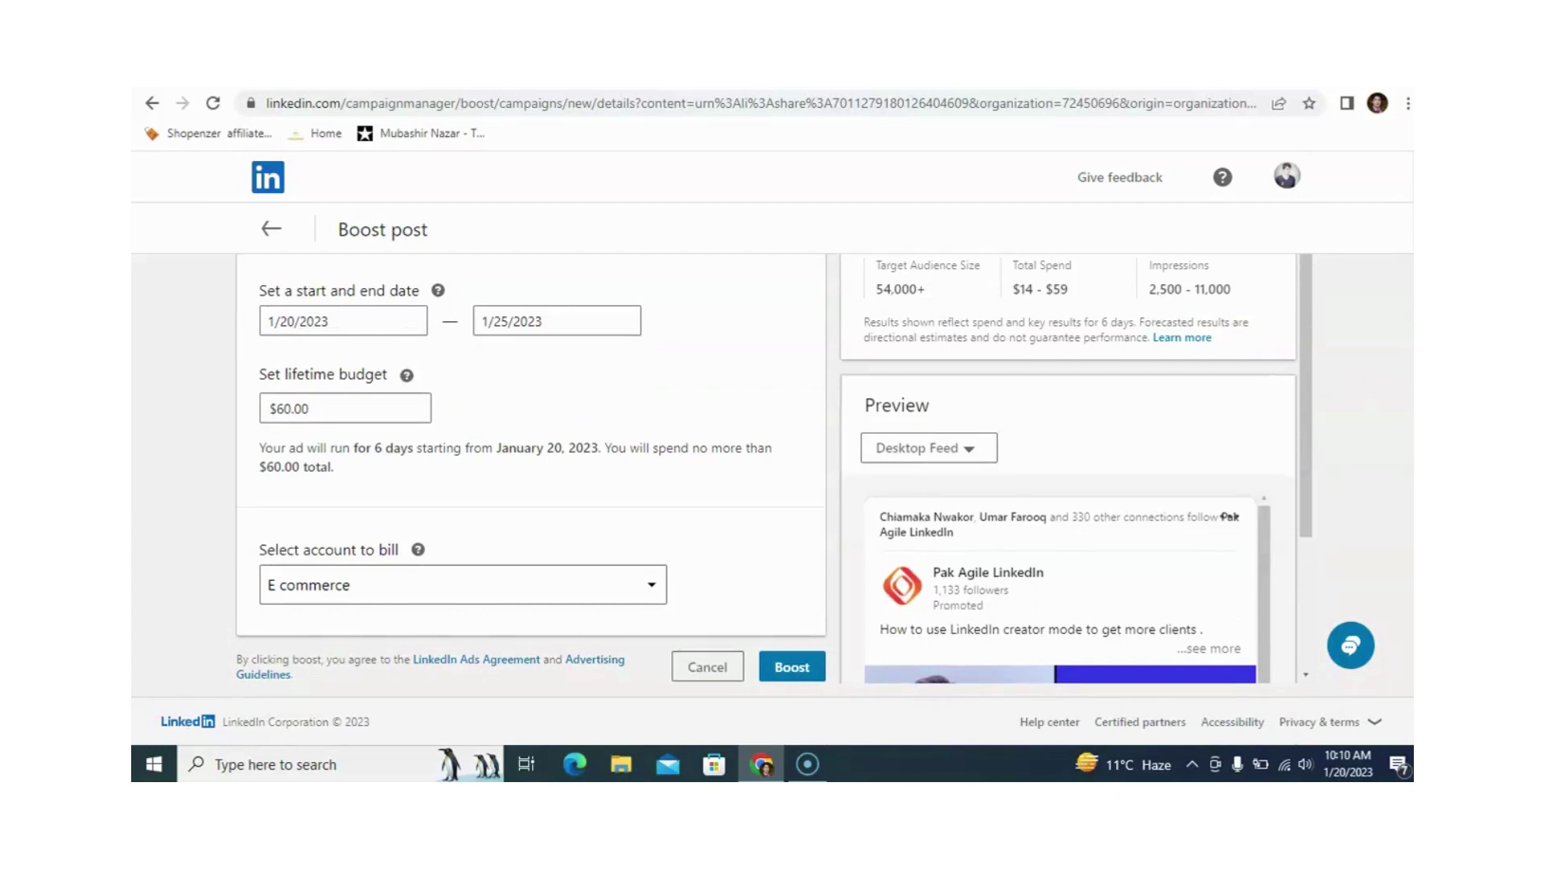
{"action": "left_click", "coordinate": [653, 586]}
{"action": "left_click", "coordinate": [701, 565]}
{"action": "left_click", "coordinate": [793, 672]}
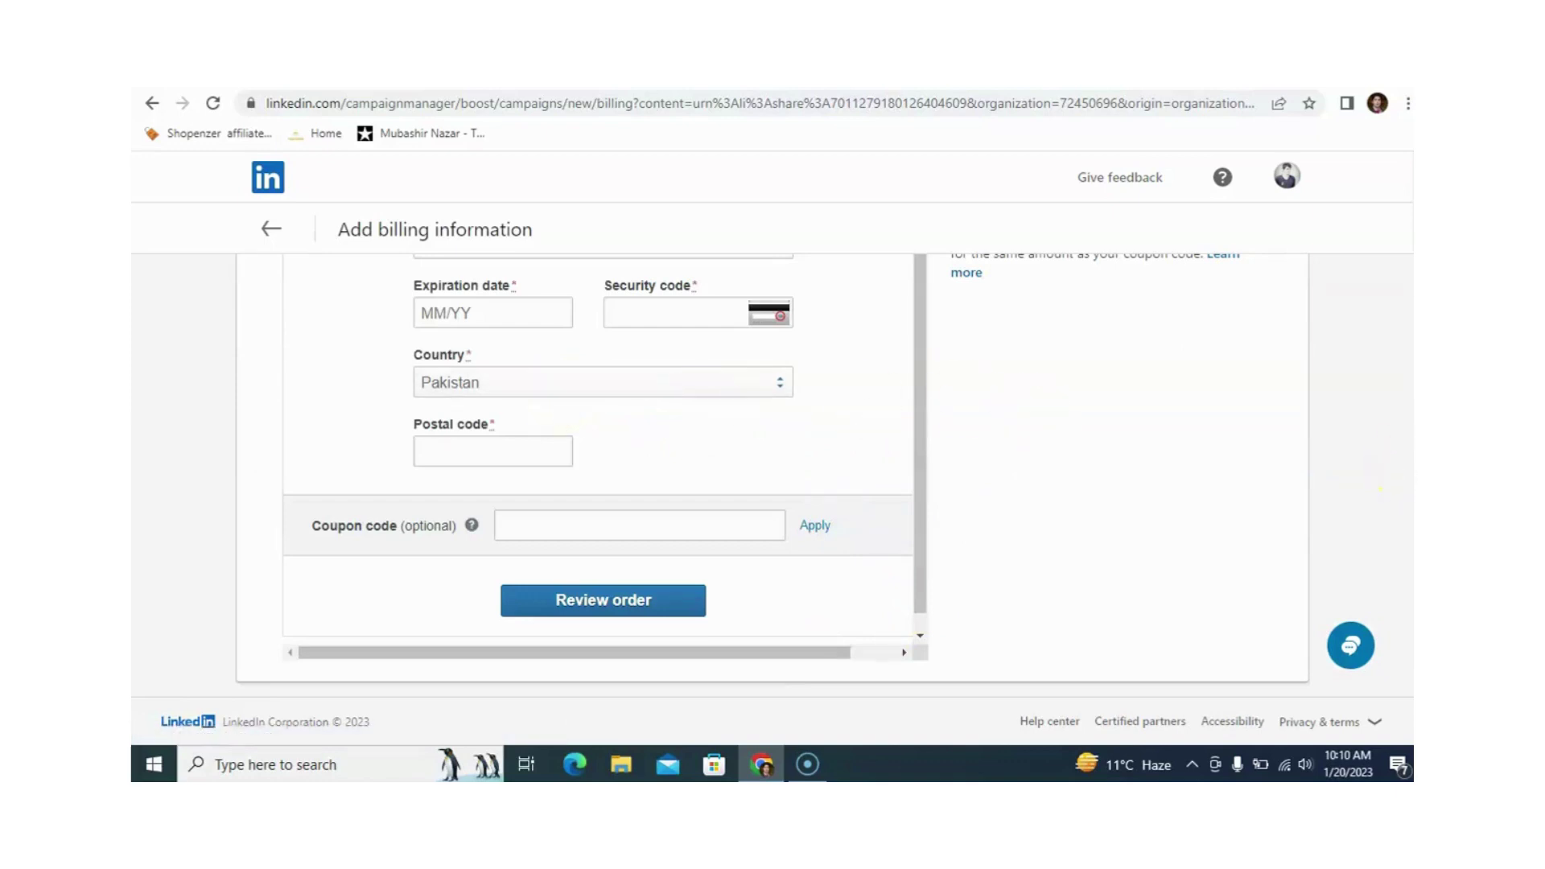
Step: Review the payment fields of the billing information form and return to the boost settings
{"action": "scroll", "coordinate": [1408, 340], "scroll_direction": "up", "scroll_amount": 3}
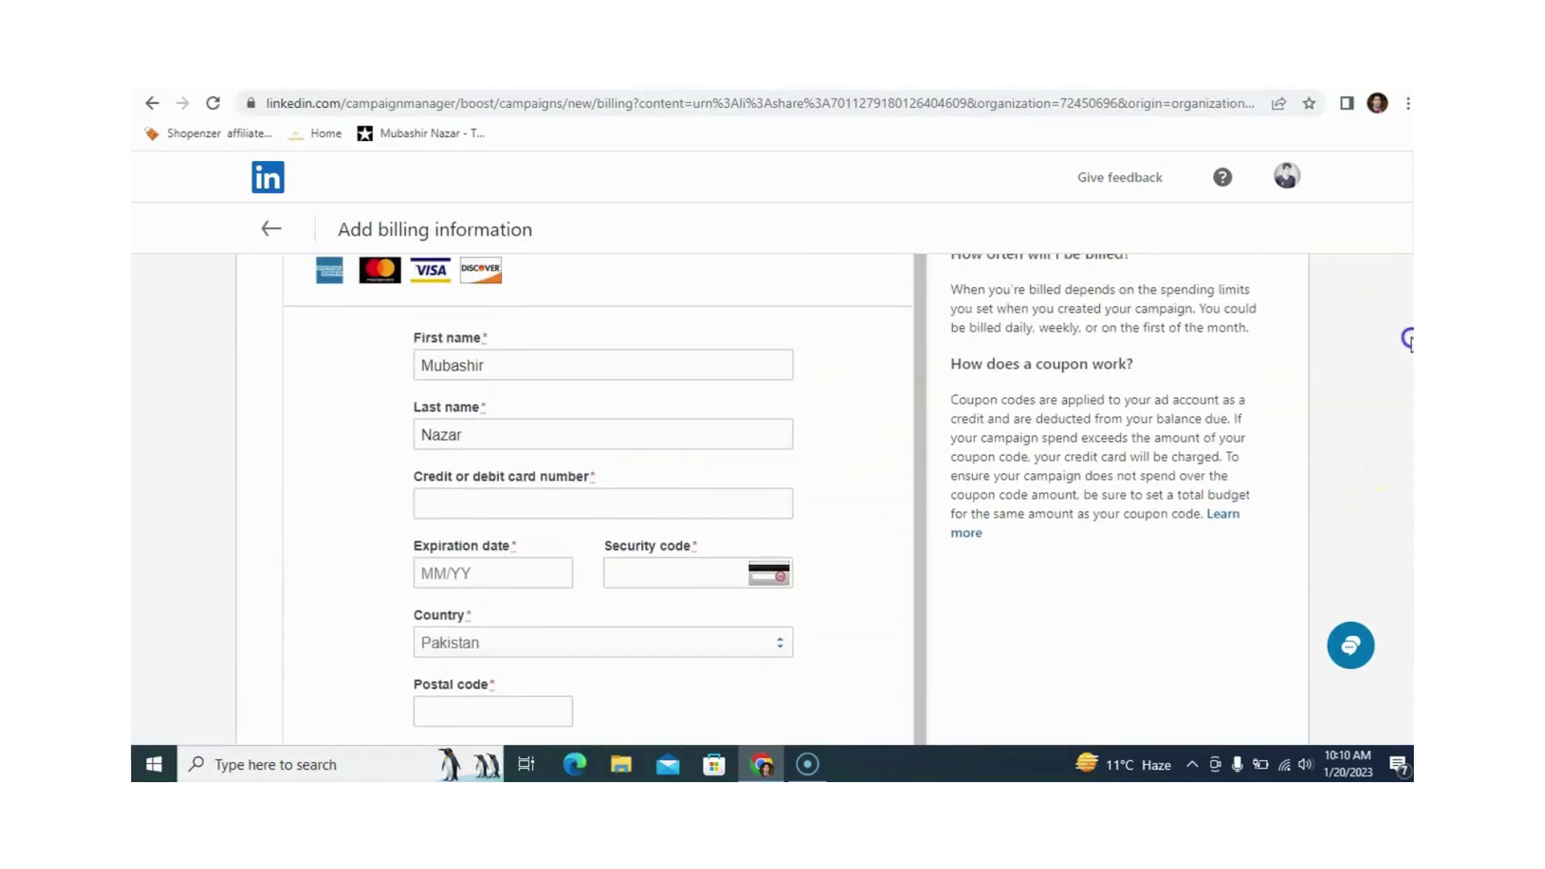
{"action": "scroll", "coordinate": [1408, 340], "scroll_direction": "up", "scroll_amount": 3}
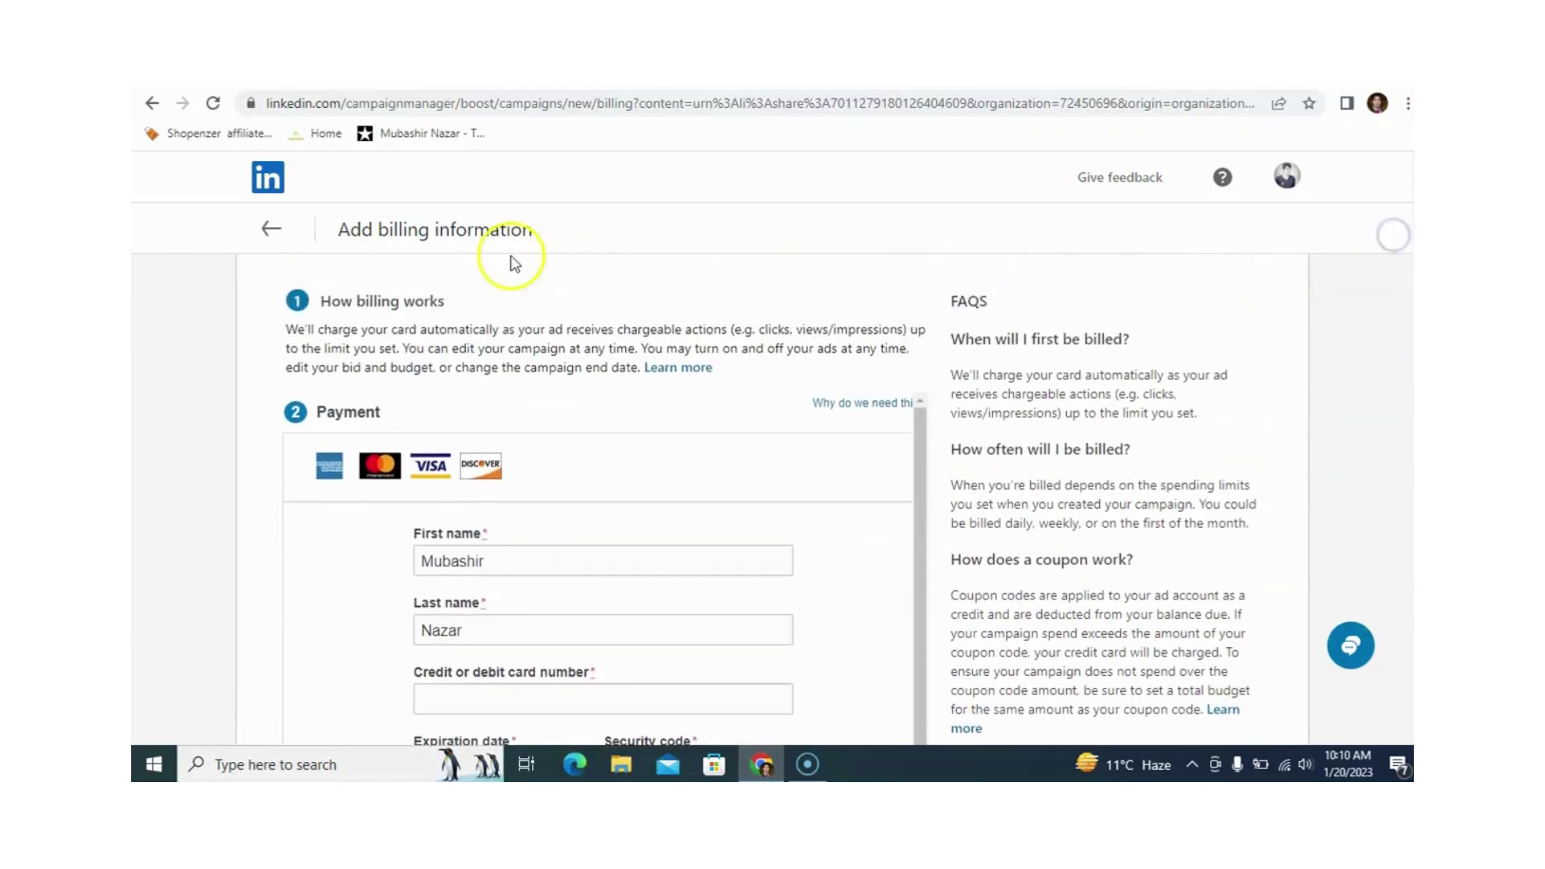
{"action": "left_click", "coordinate": [292, 256]}
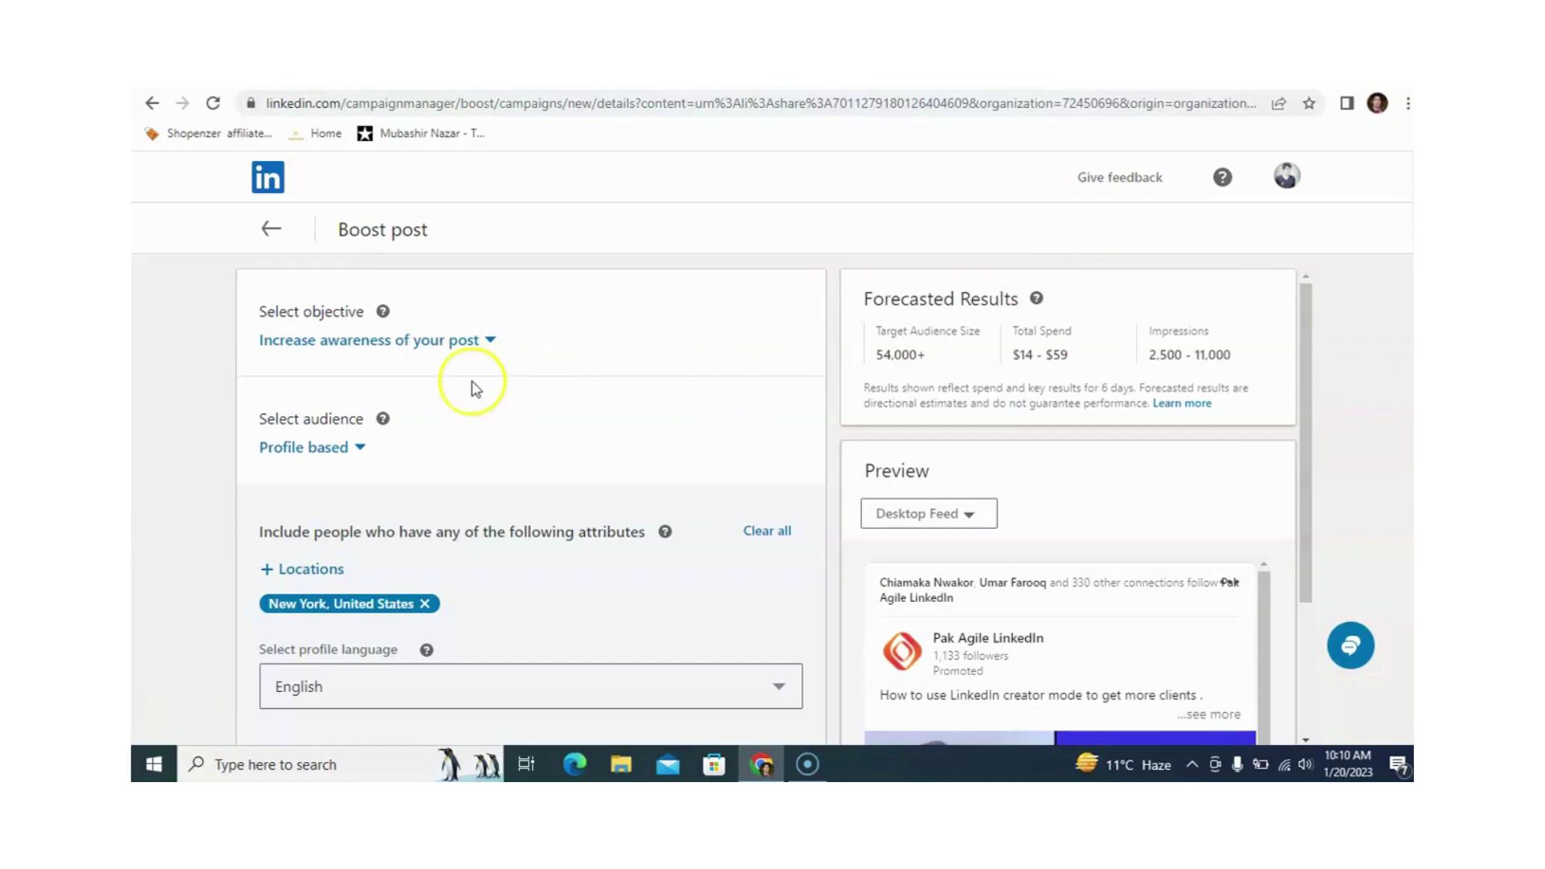
Step: Change the boost objective to Get engagement on your post and review the remaining boost settings
{"action": "left_click", "coordinate": [489, 341]}
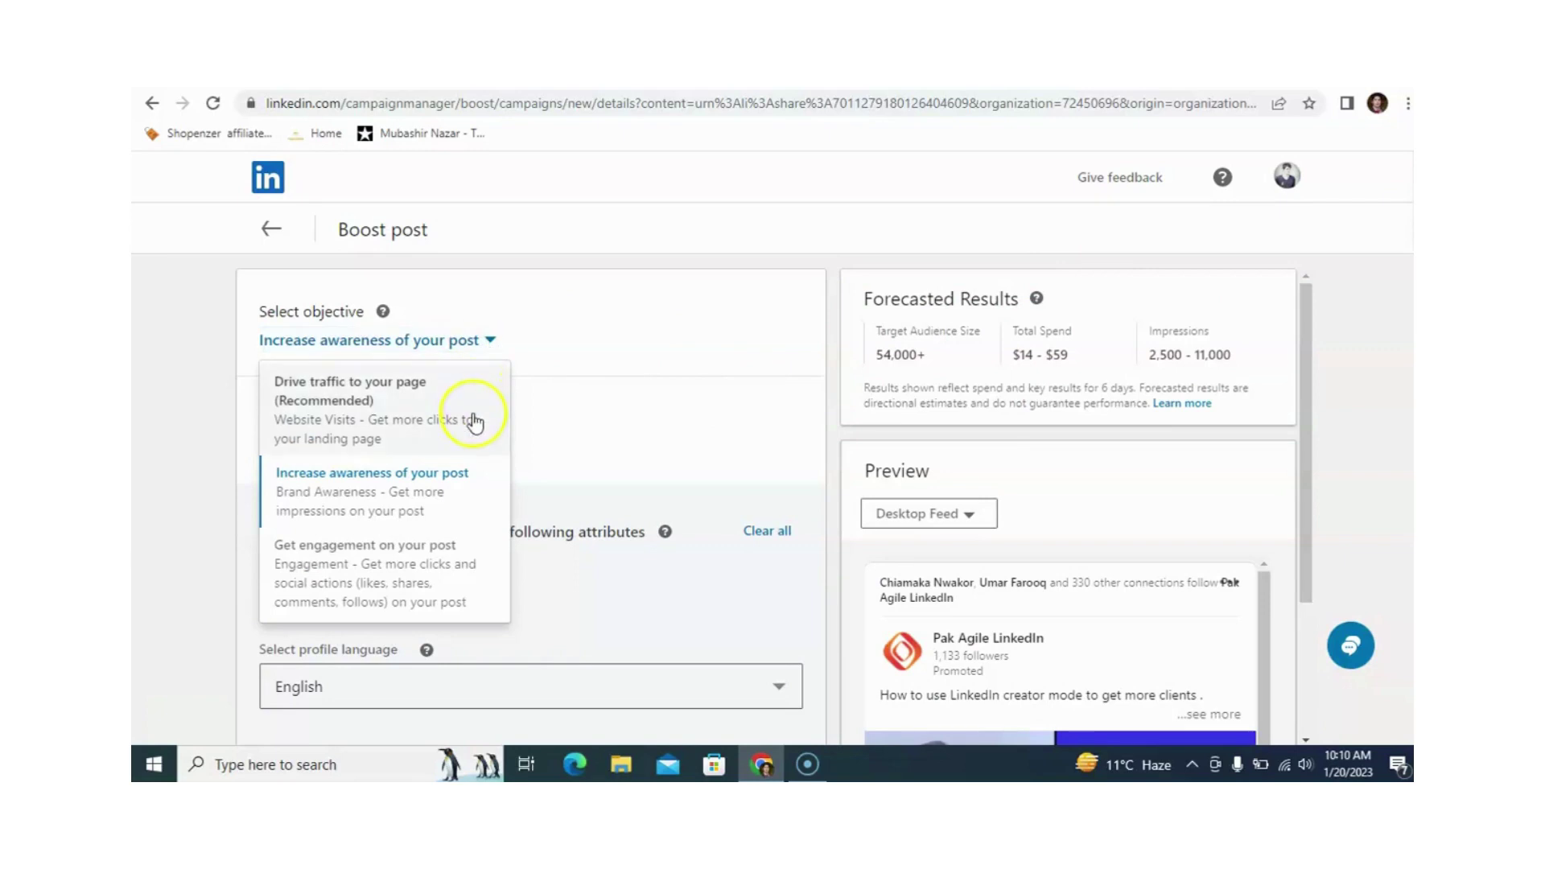
{"action": "left_click", "coordinate": [435, 565]}
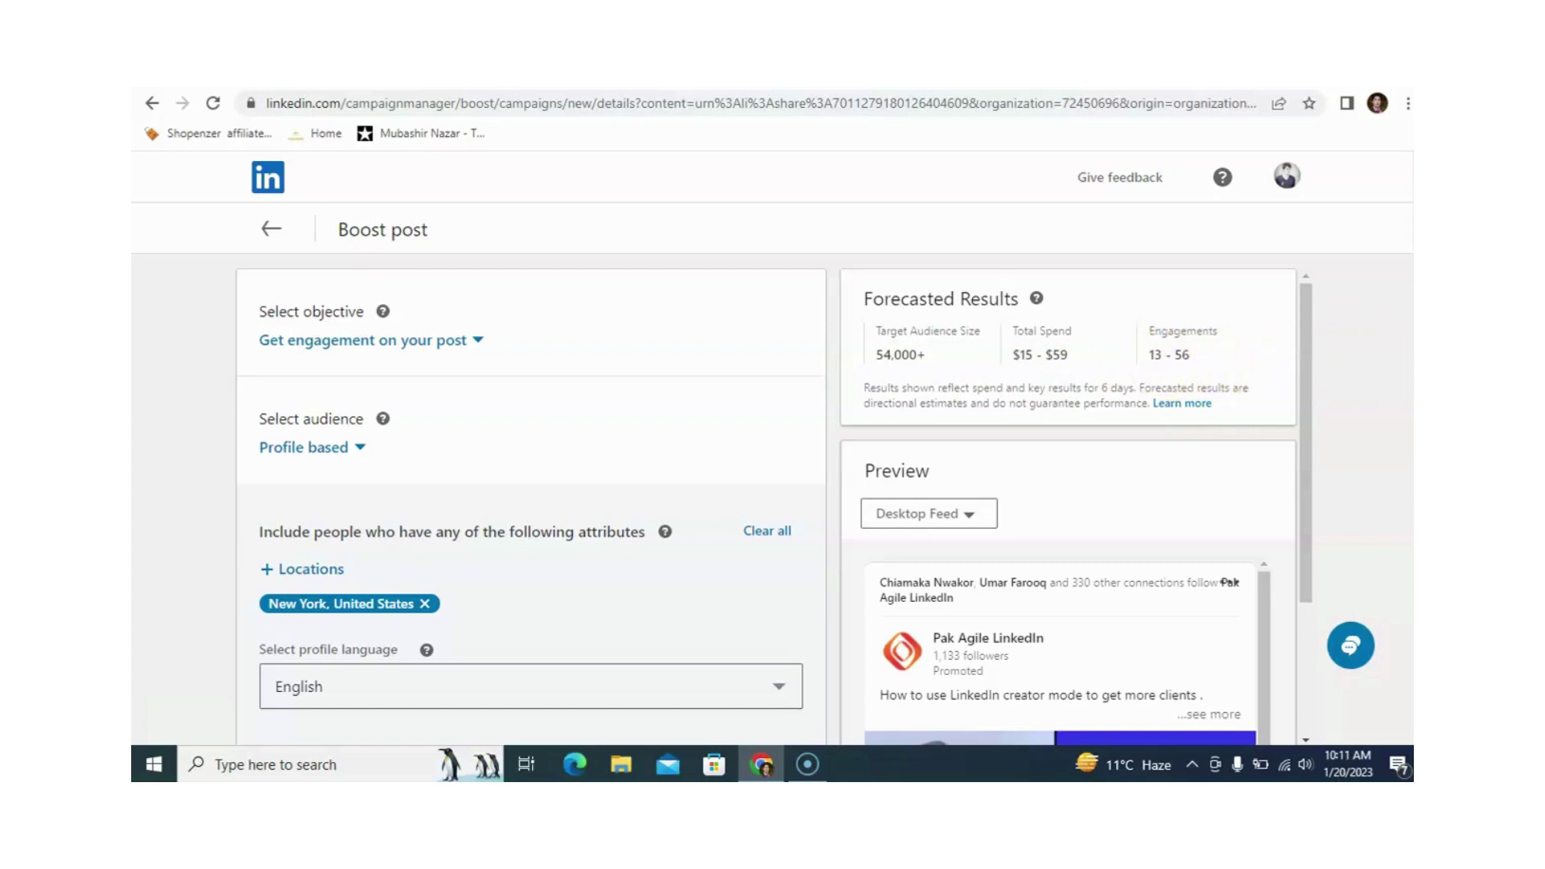
{"action": "scroll", "coordinate": [531, 499], "scroll_direction": "down", "scroll_amount": 6}
{"action": "scroll", "coordinate": [531, 498], "scroll_direction": "down", "scroll_amount": 13}
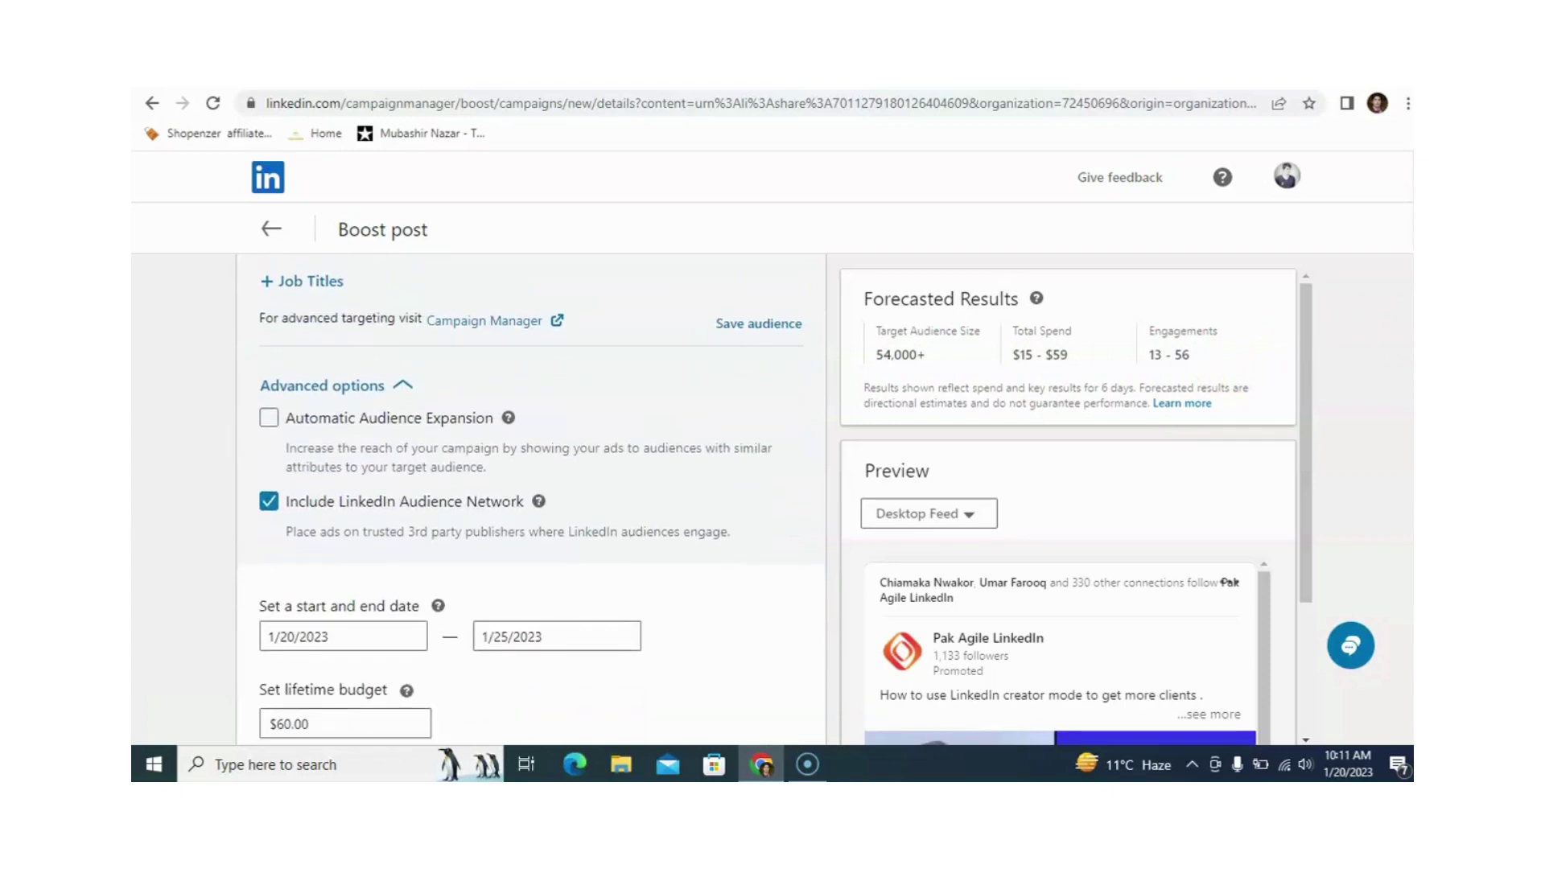
{"action": "scroll", "coordinate": [531, 499], "scroll_direction": "up", "scroll_amount": 19}
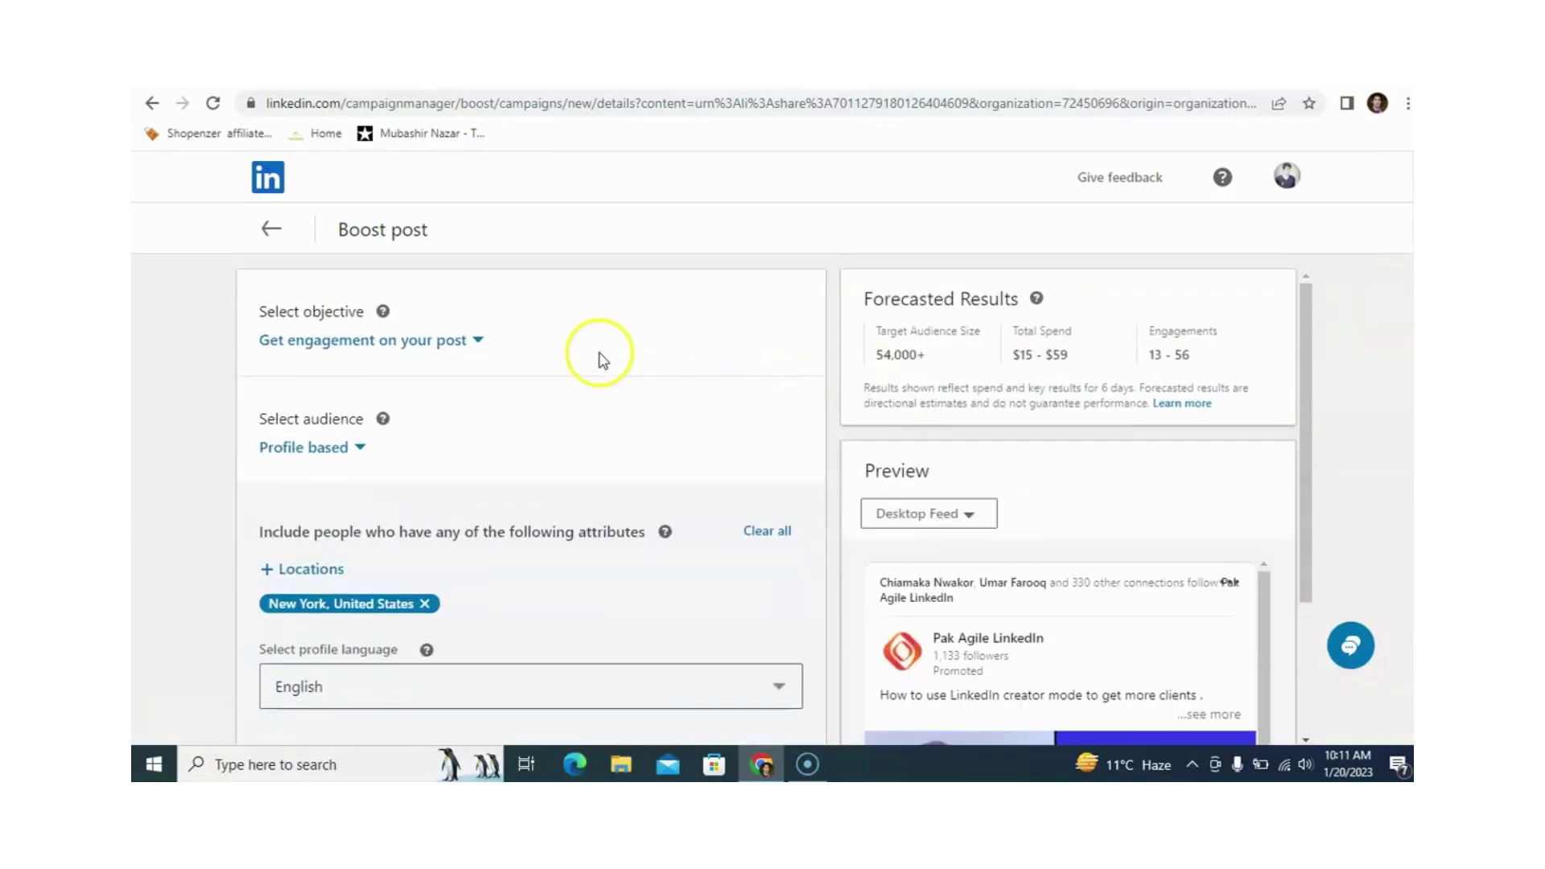
Step: Set the boost objective to Drive traffic to your page
{"action": "left_click", "coordinate": [477, 341]}
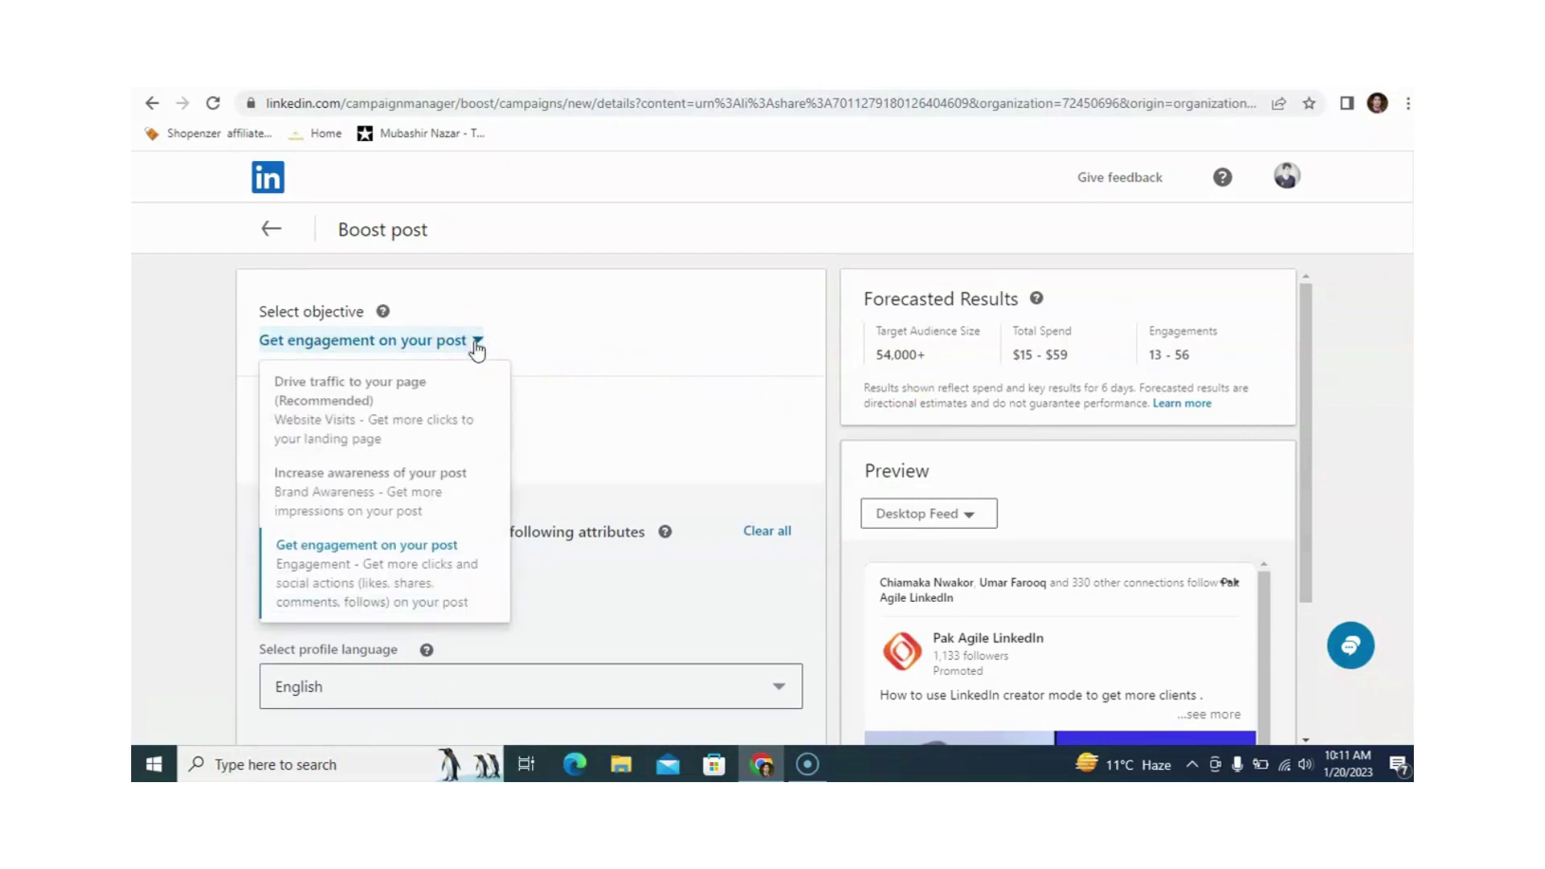
{"action": "left_click", "coordinate": [464, 377]}
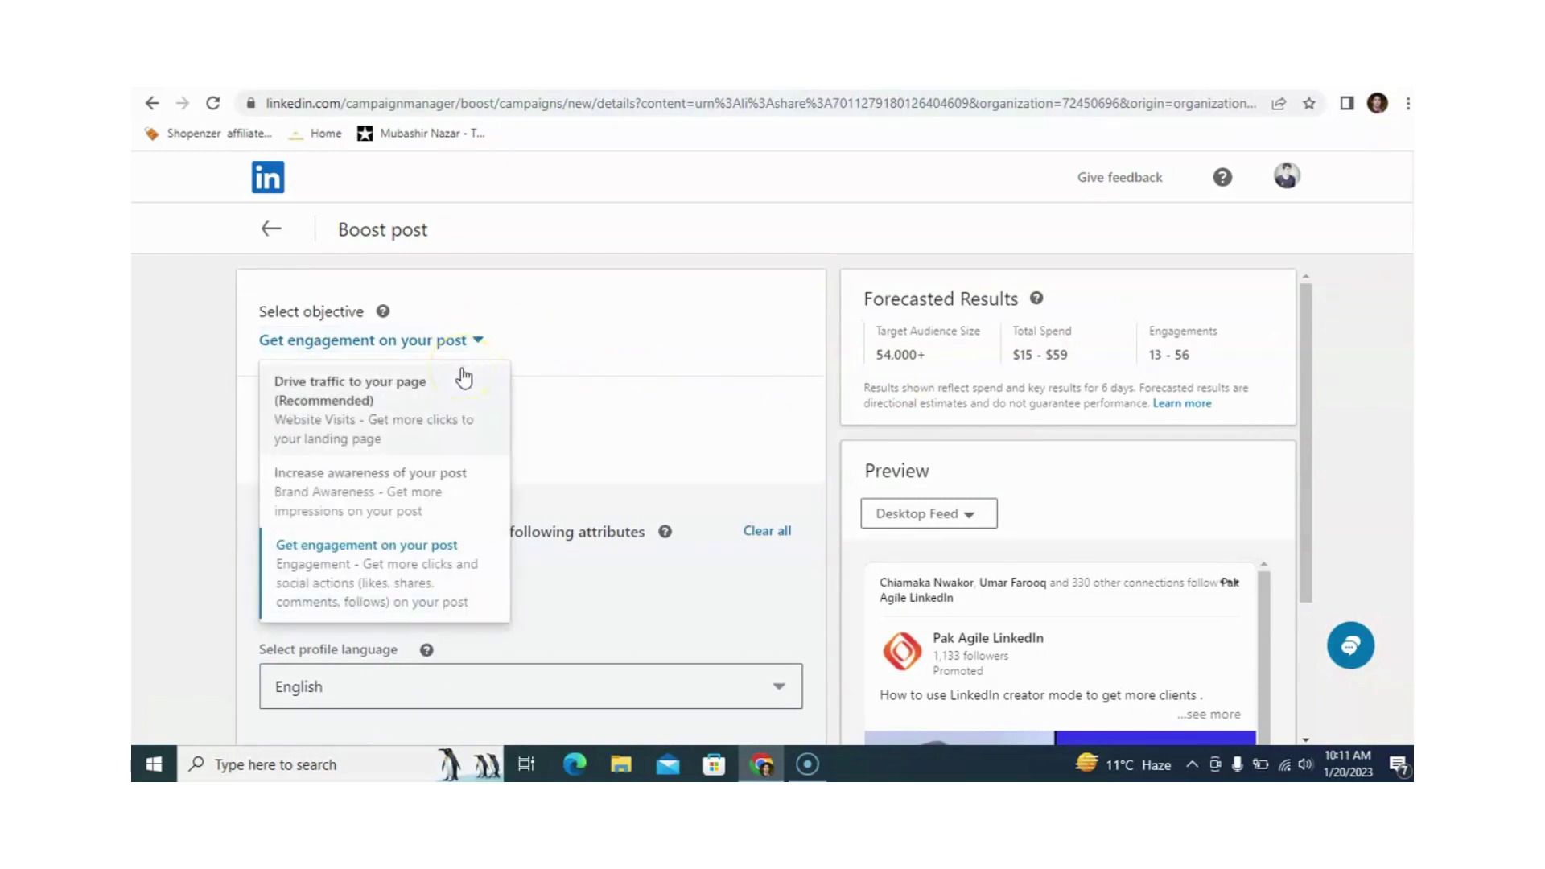
{"action": "left_click", "coordinate": [452, 394]}
{"action": "left_click", "coordinate": [452, 401]}
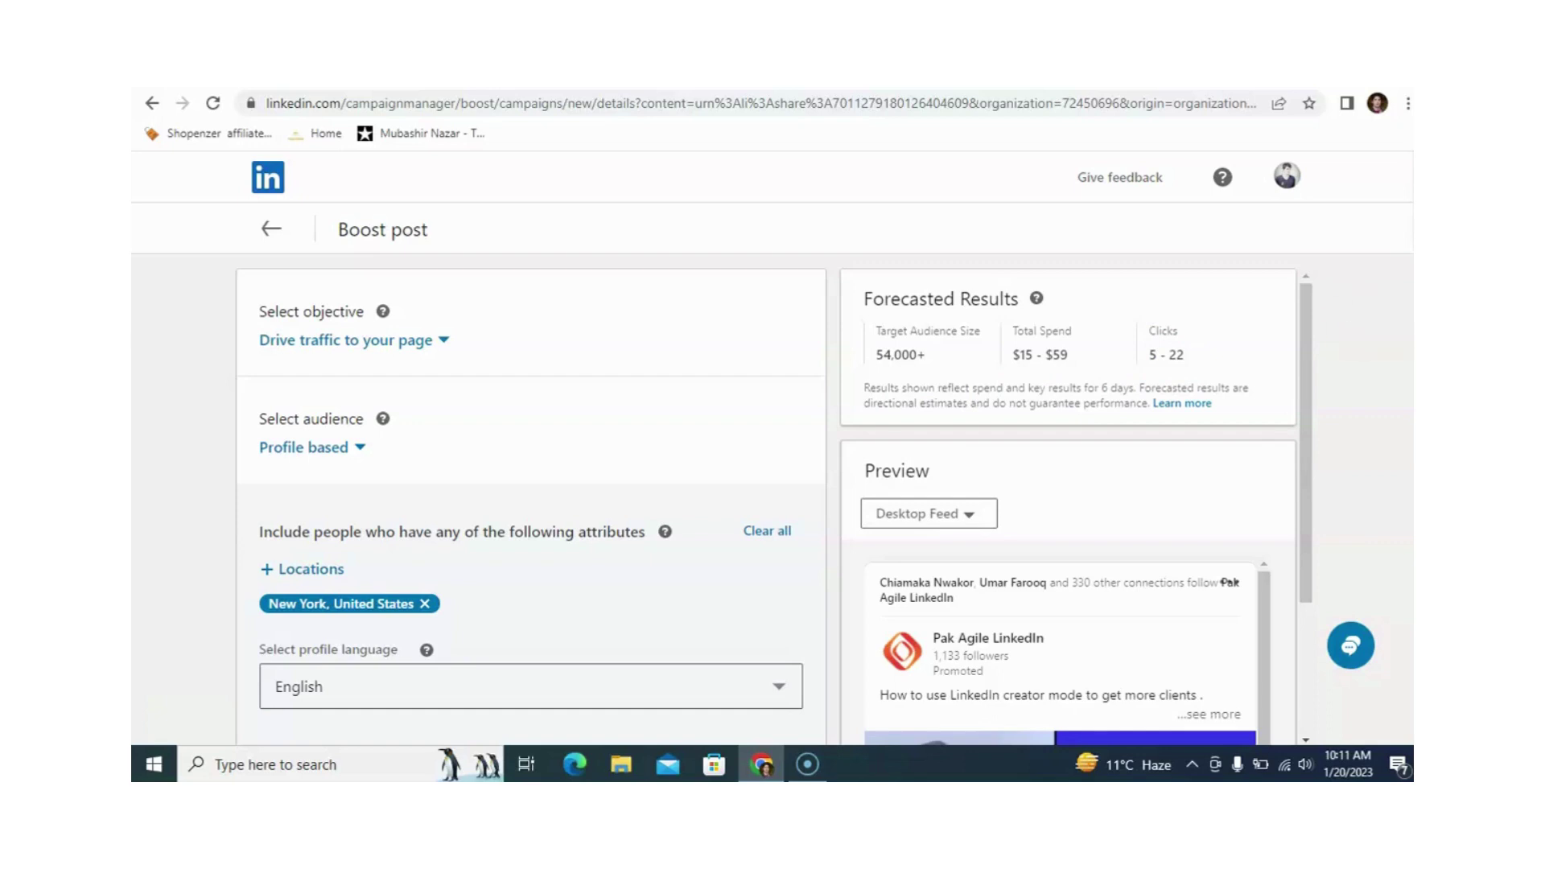
Step: Submit the boost with E commerce as the account to bill
{"action": "scroll", "coordinate": [531, 498], "scroll_direction": "down", "scroll_amount": 10}
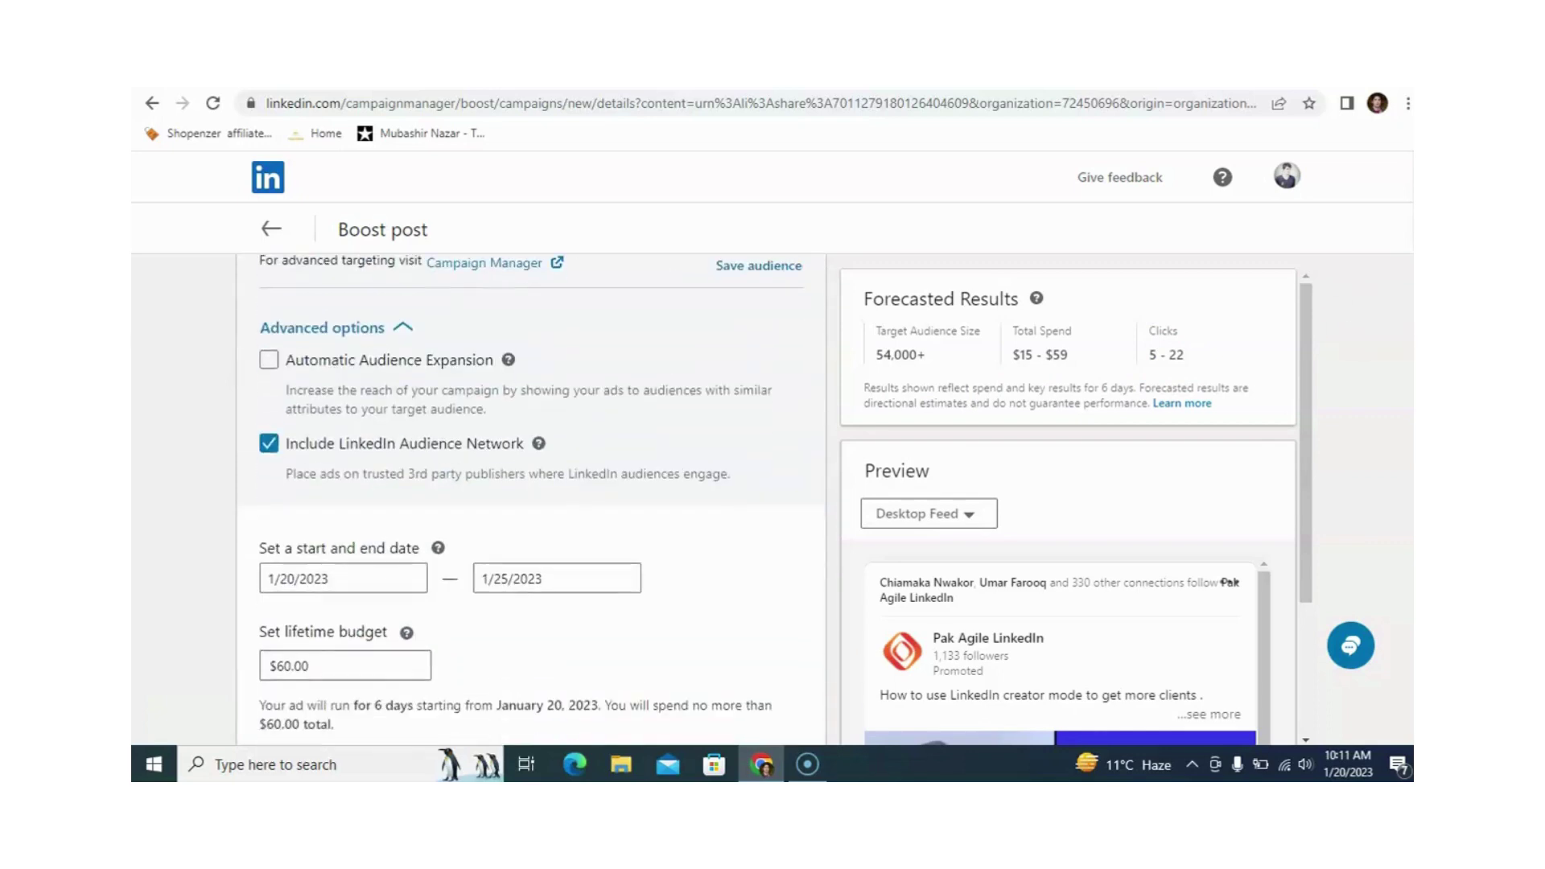
{"action": "scroll", "coordinate": [531, 499], "scroll_direction": "down", "scroll_amount": 4}
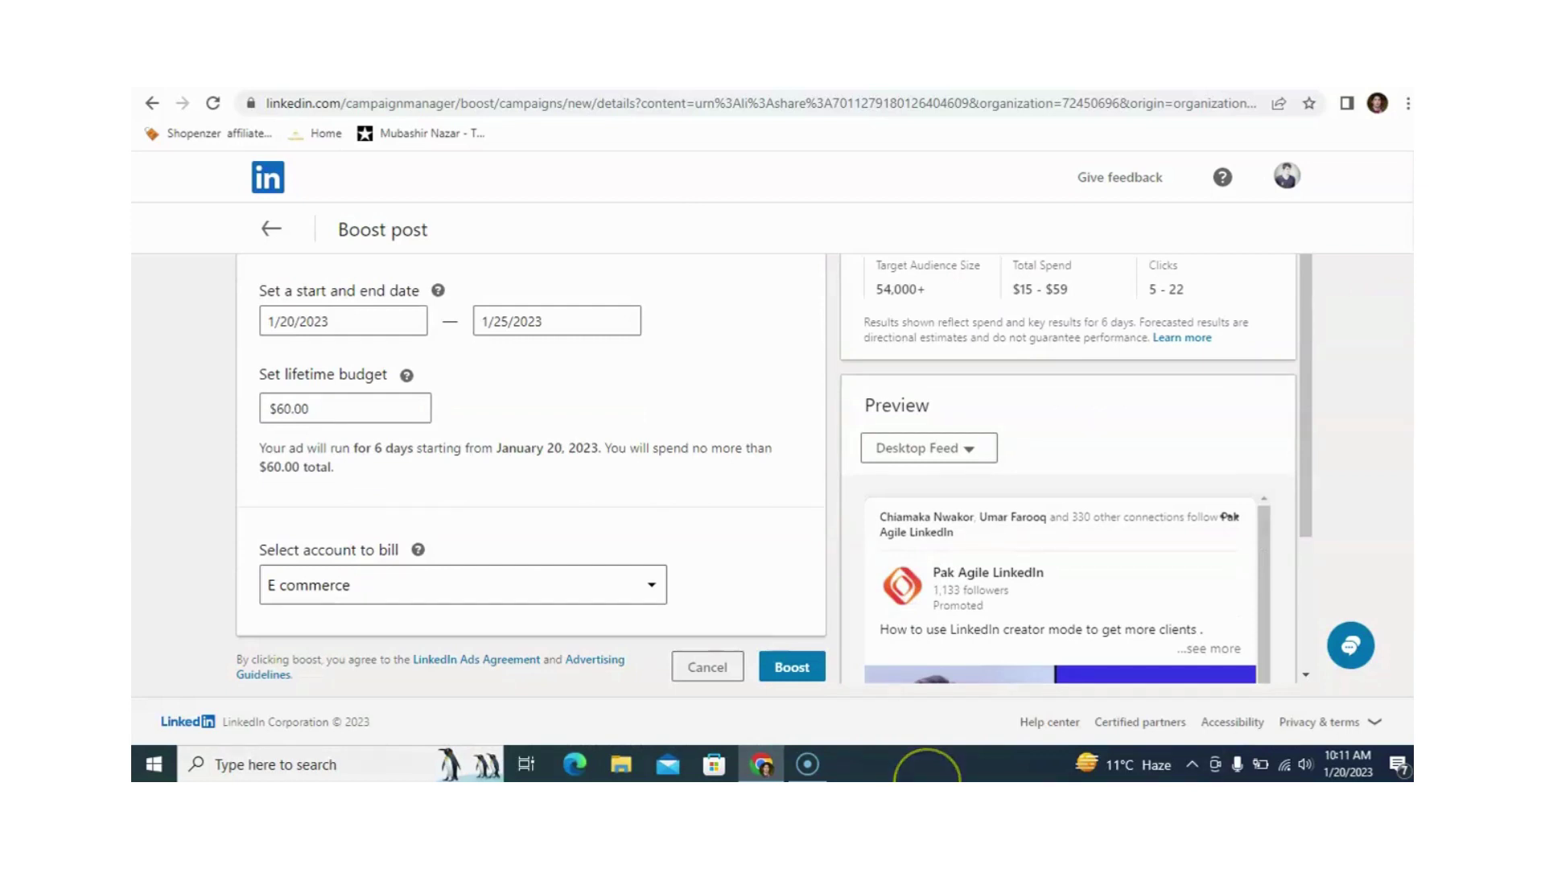
{"action": "left_click", "coordinate": [808, 675]}
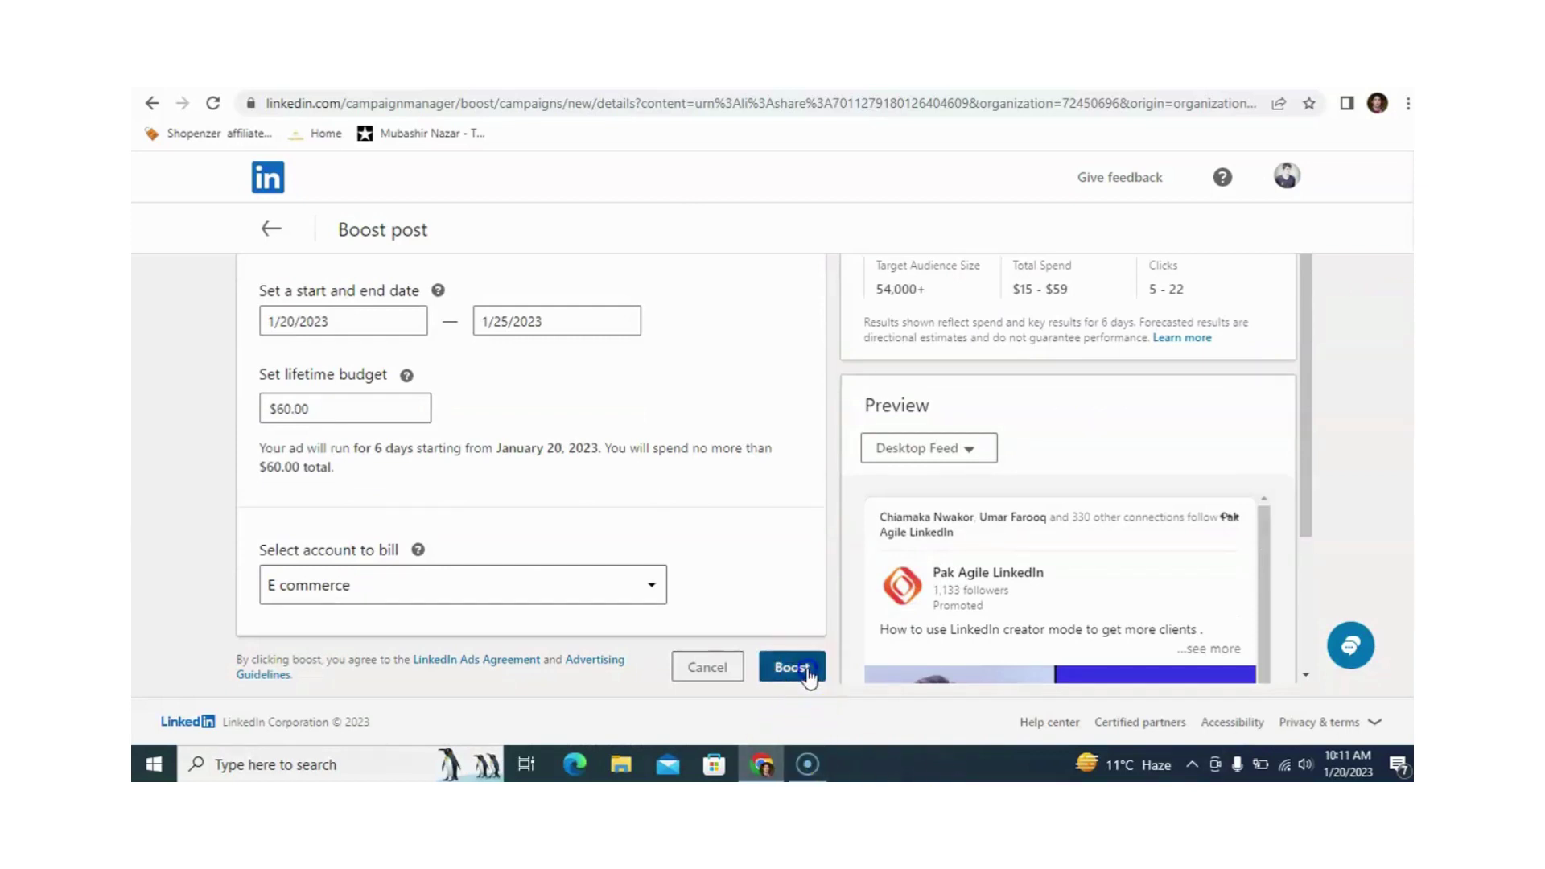